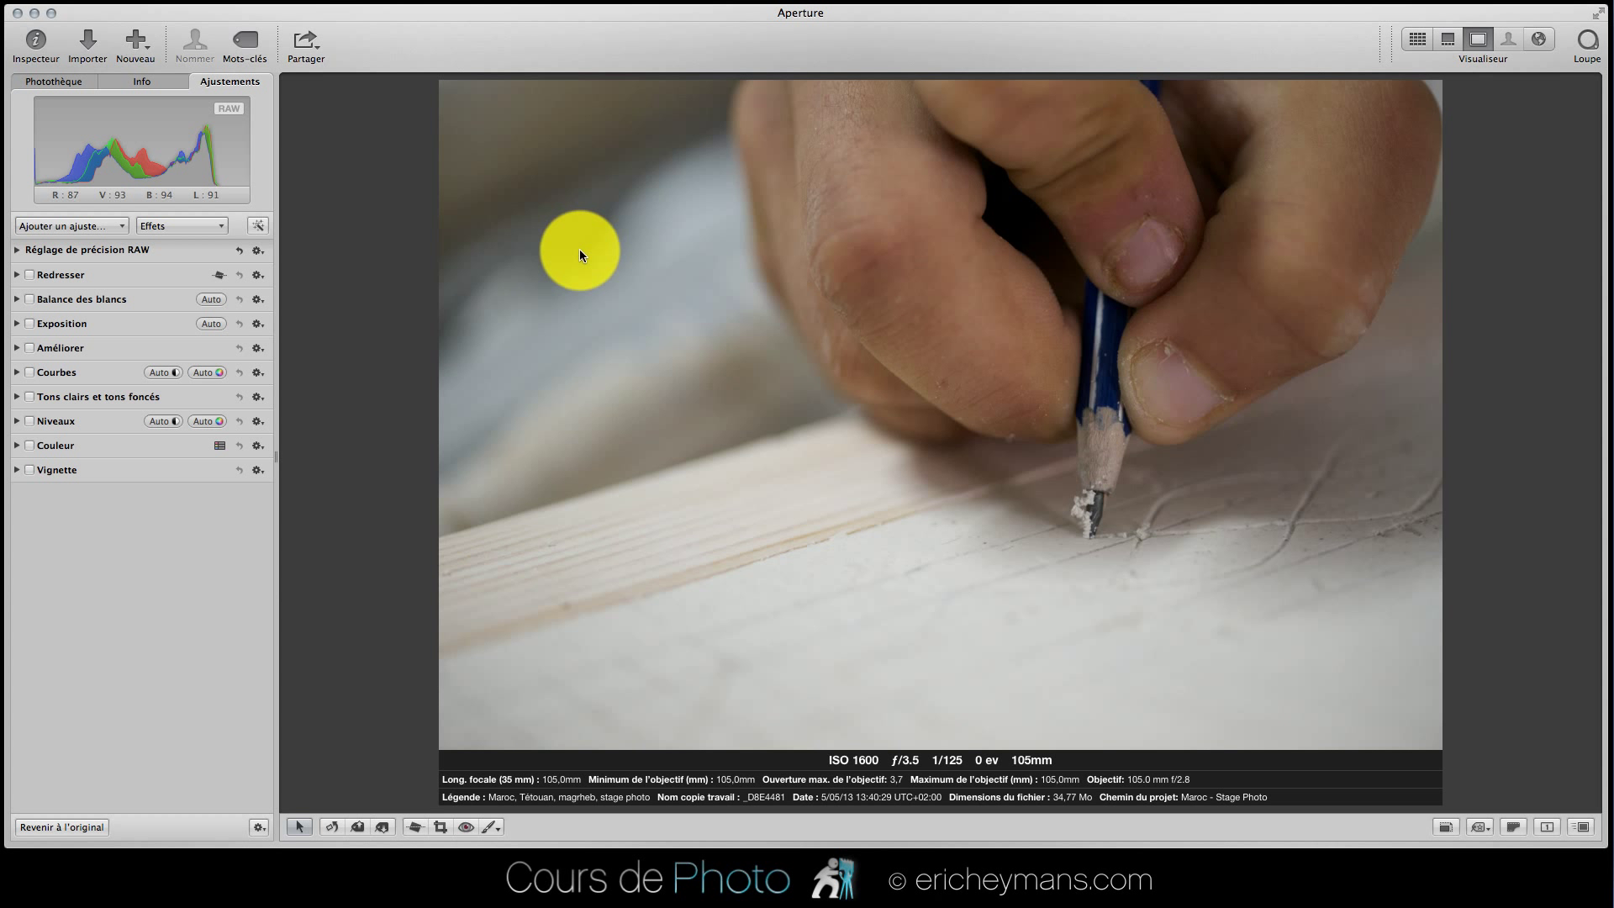
Hide the metadata shown beneath the photo.
{"action": "left_click", "coordinate": [1482, 828]}
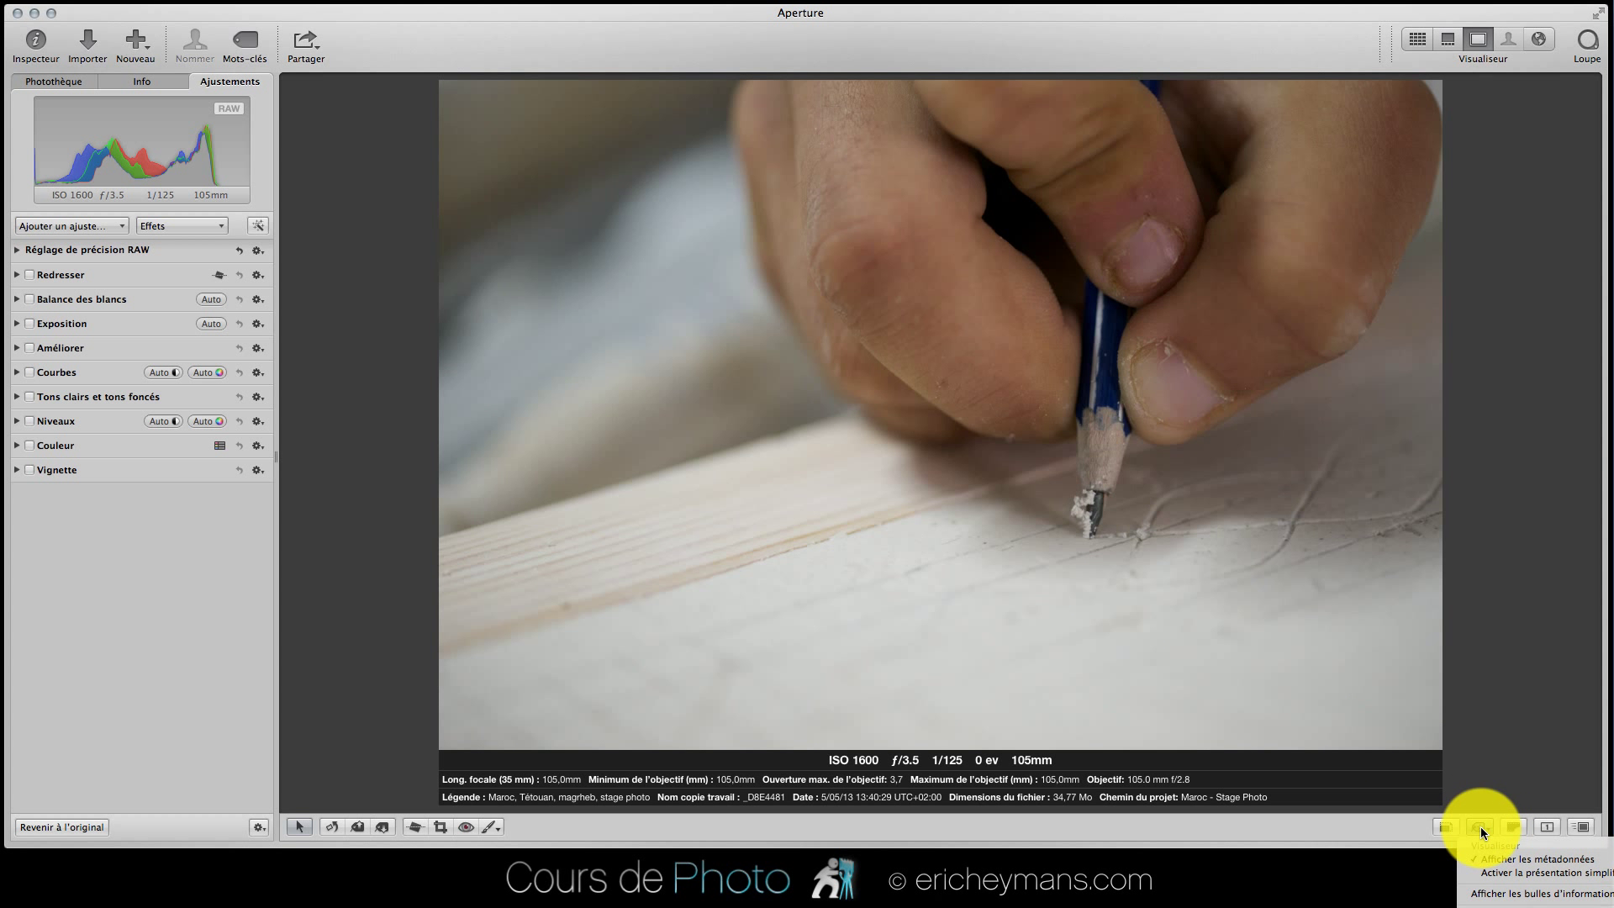
{"action": "left_click", "coordinate": [1495, 858]}
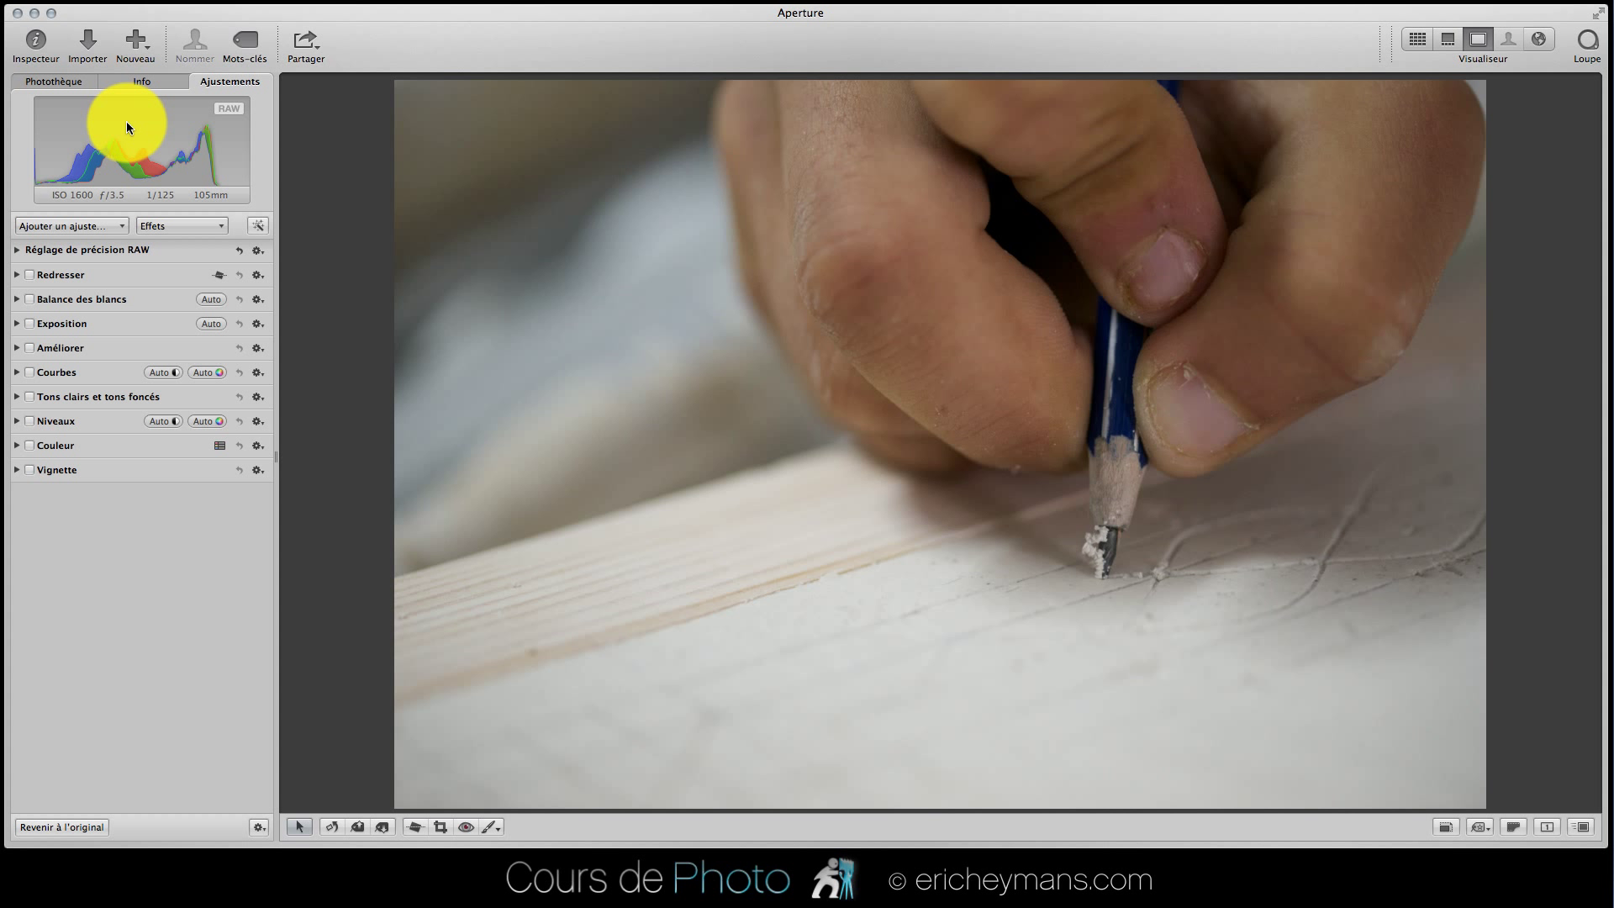
Lower the Exposure black point (Point noir) to -0,0 and enable the Redresser adjustment to straighten the photo.
{"action": "left_click", "coordinate": [18, 252]}
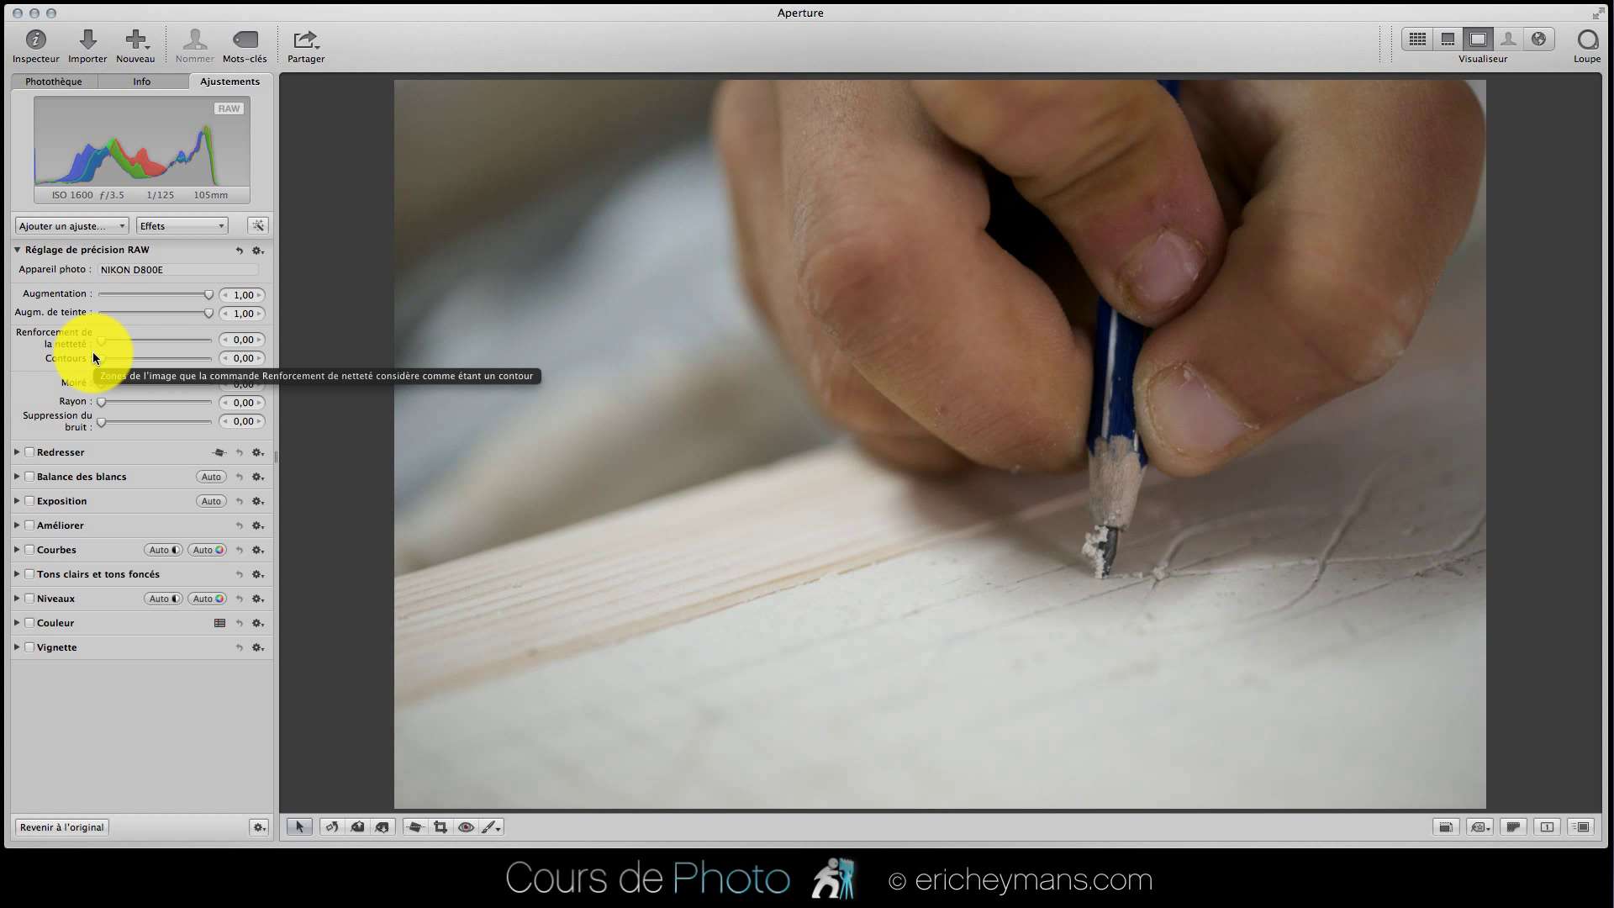
{"action": "left_click", "coordinate": [17, 500]}
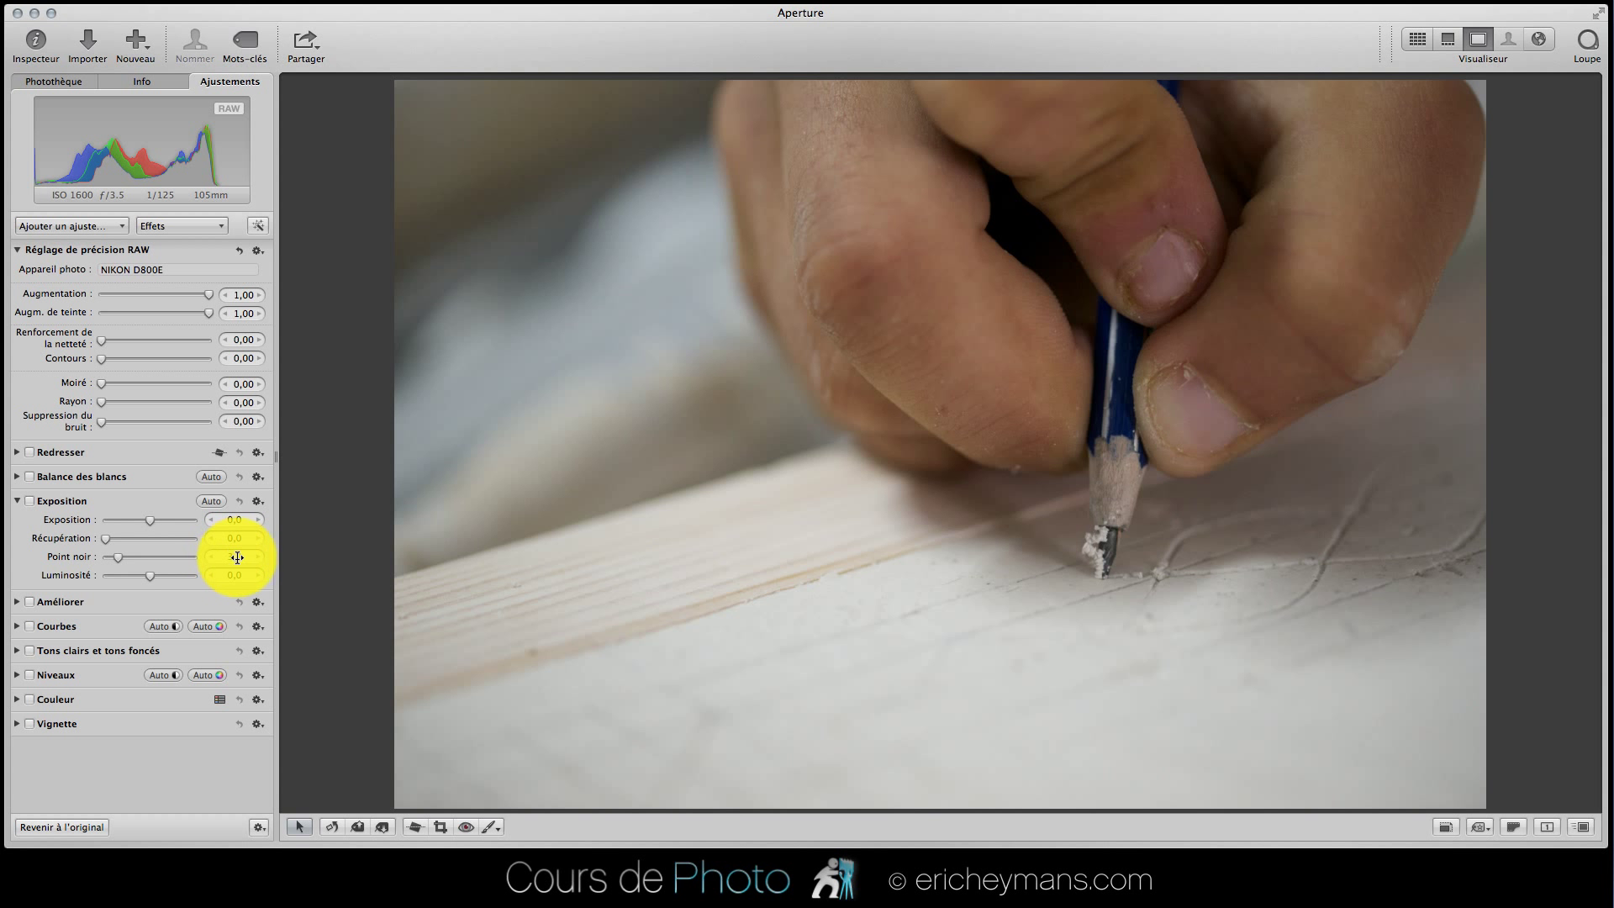
{"action": "left_click_drag", "start_coordinate": [235, 559], "coordinate": [169, 558]}
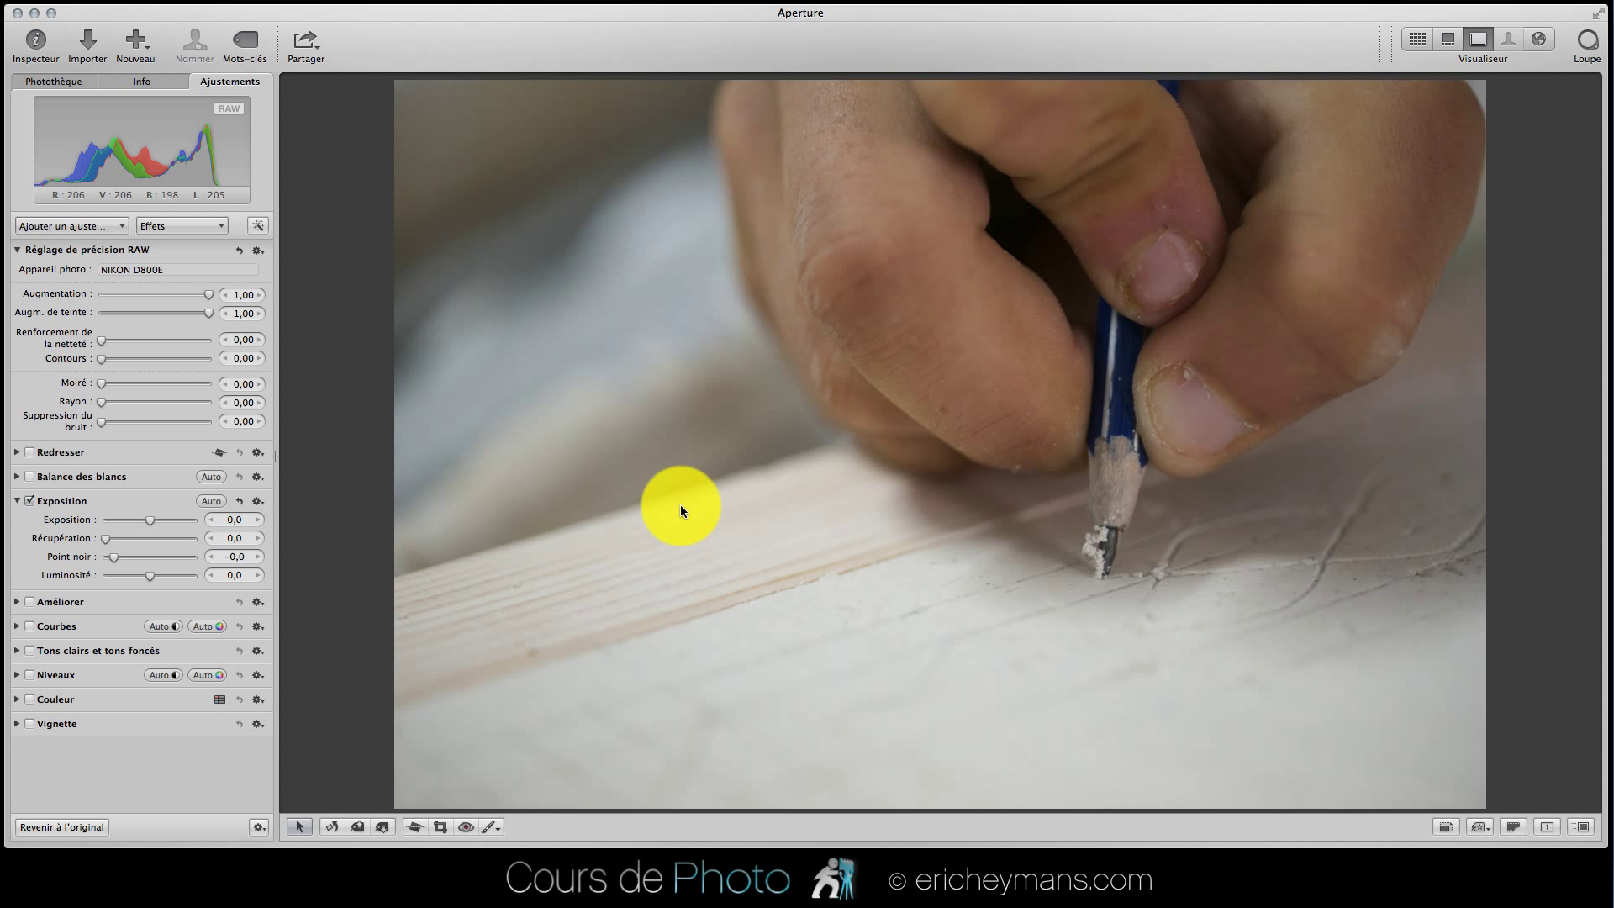
{"action": "left_click", "coordinate": [30, 456]}
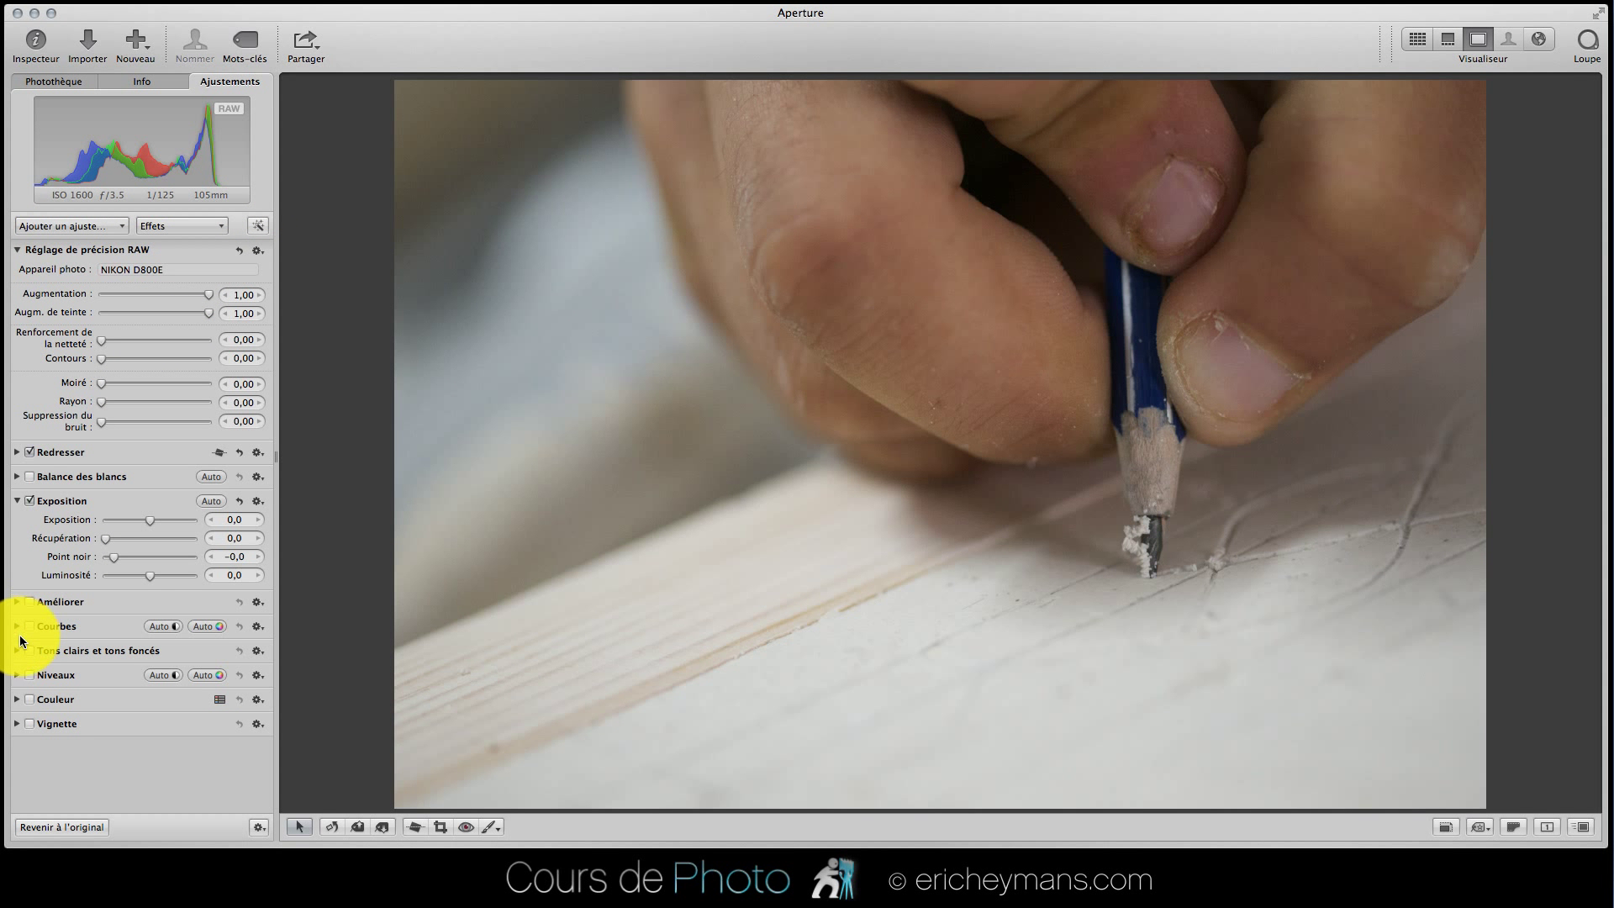
Enable the Levels adjustment on the Luminance channel and lower its white point to 0,88.
{"action": "left_click", "coordinate": [16, 676]}
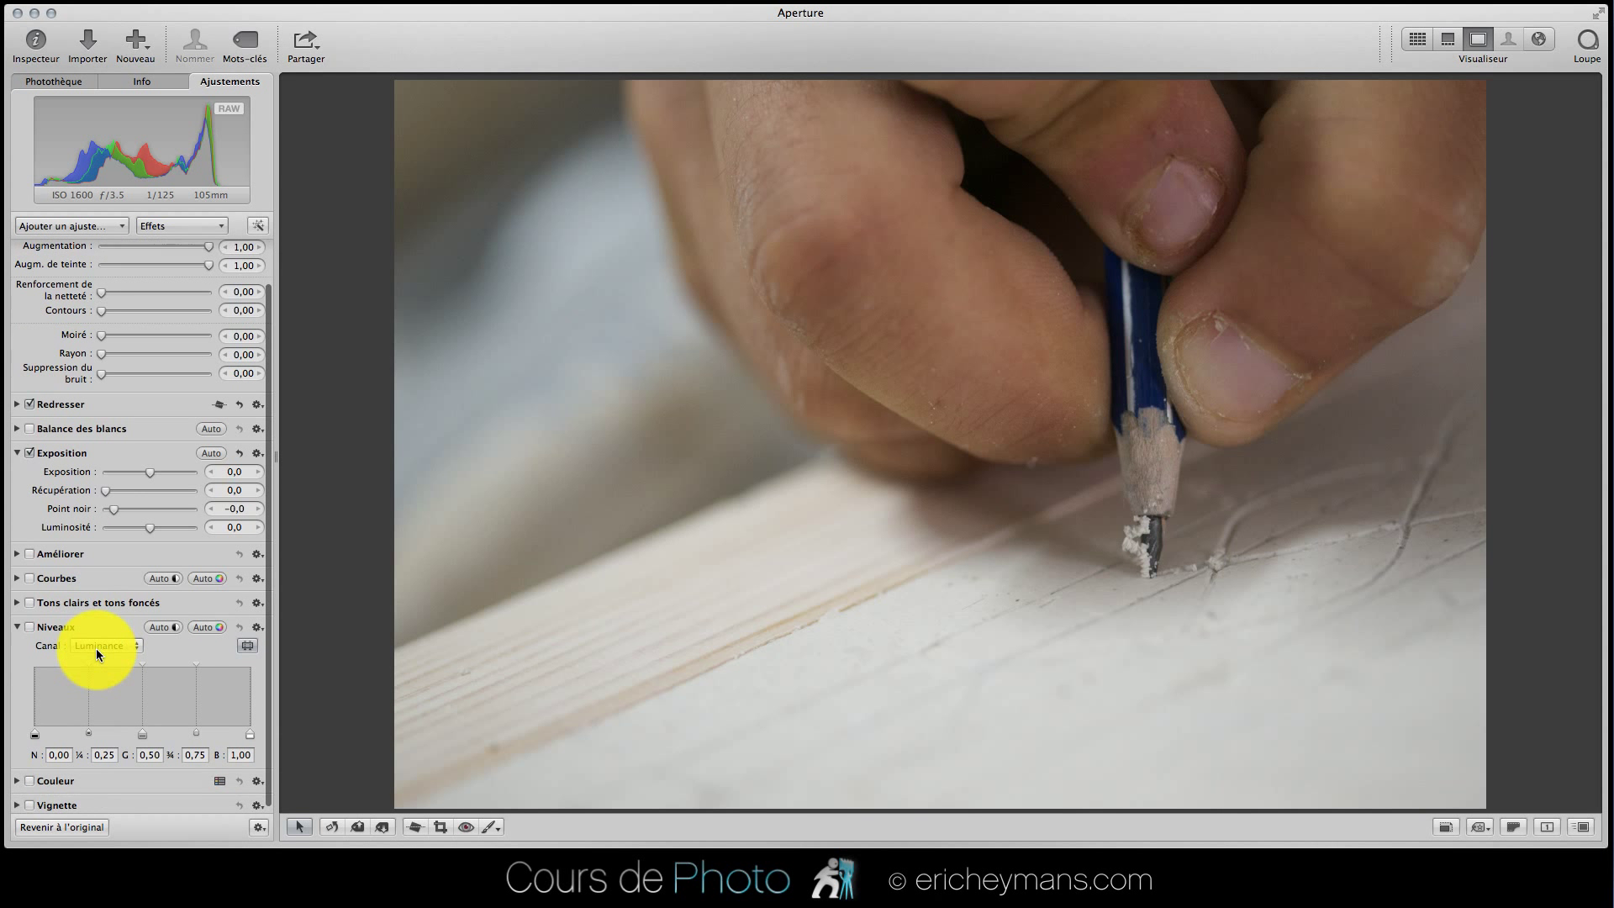
{"action": "left_click", "coordinate": [29, 623]}
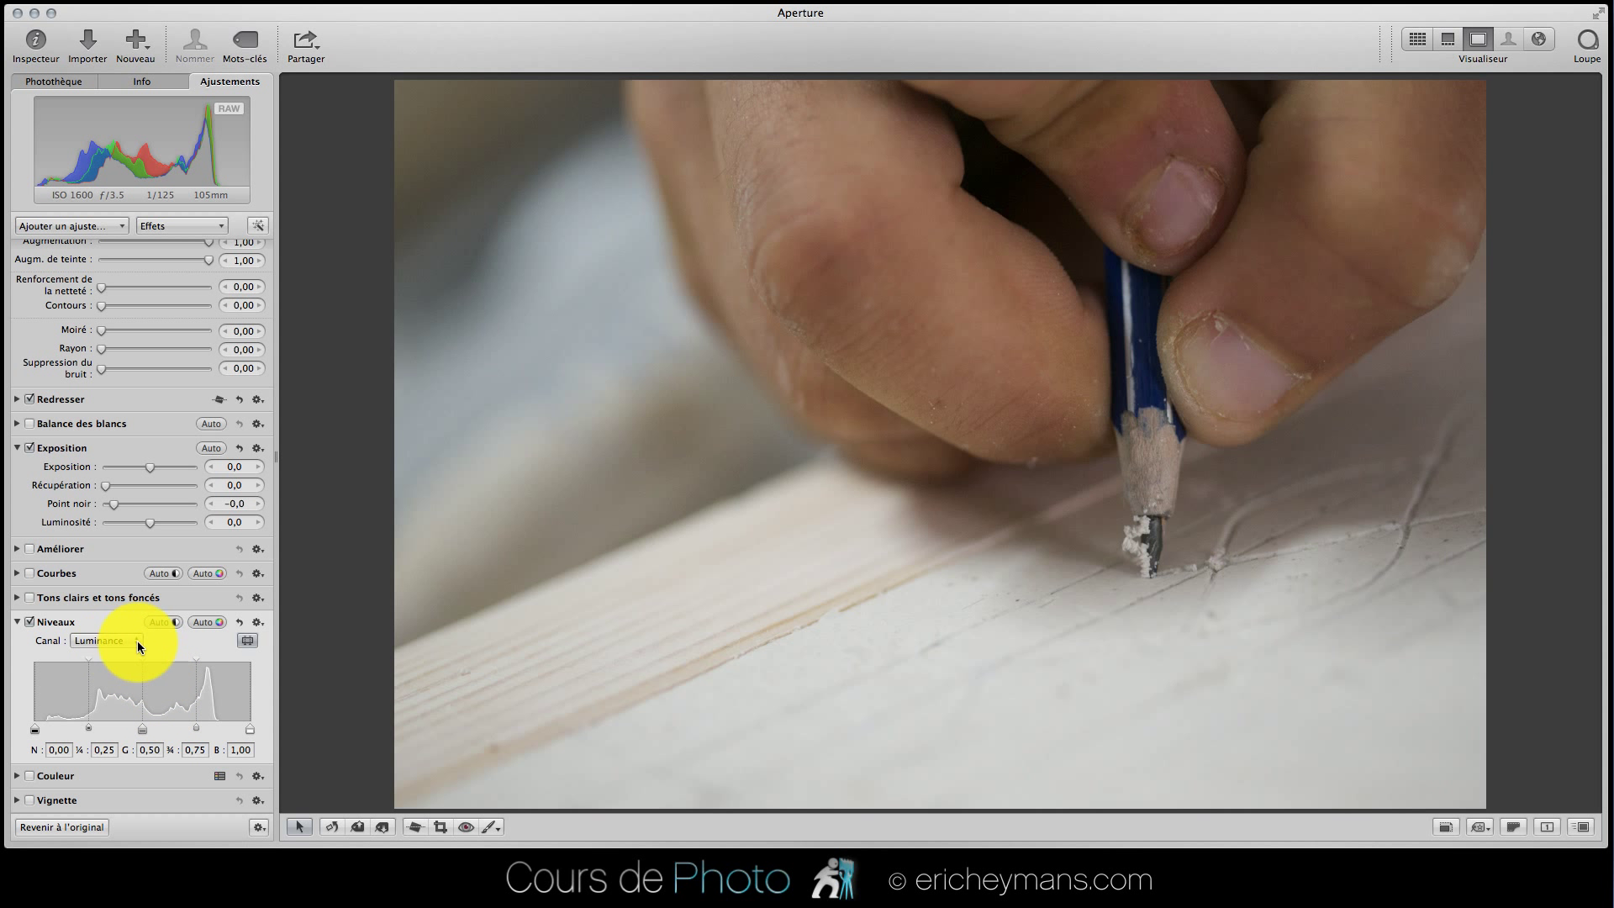
{"action": "left_click", "coordinate": [112, 641]}
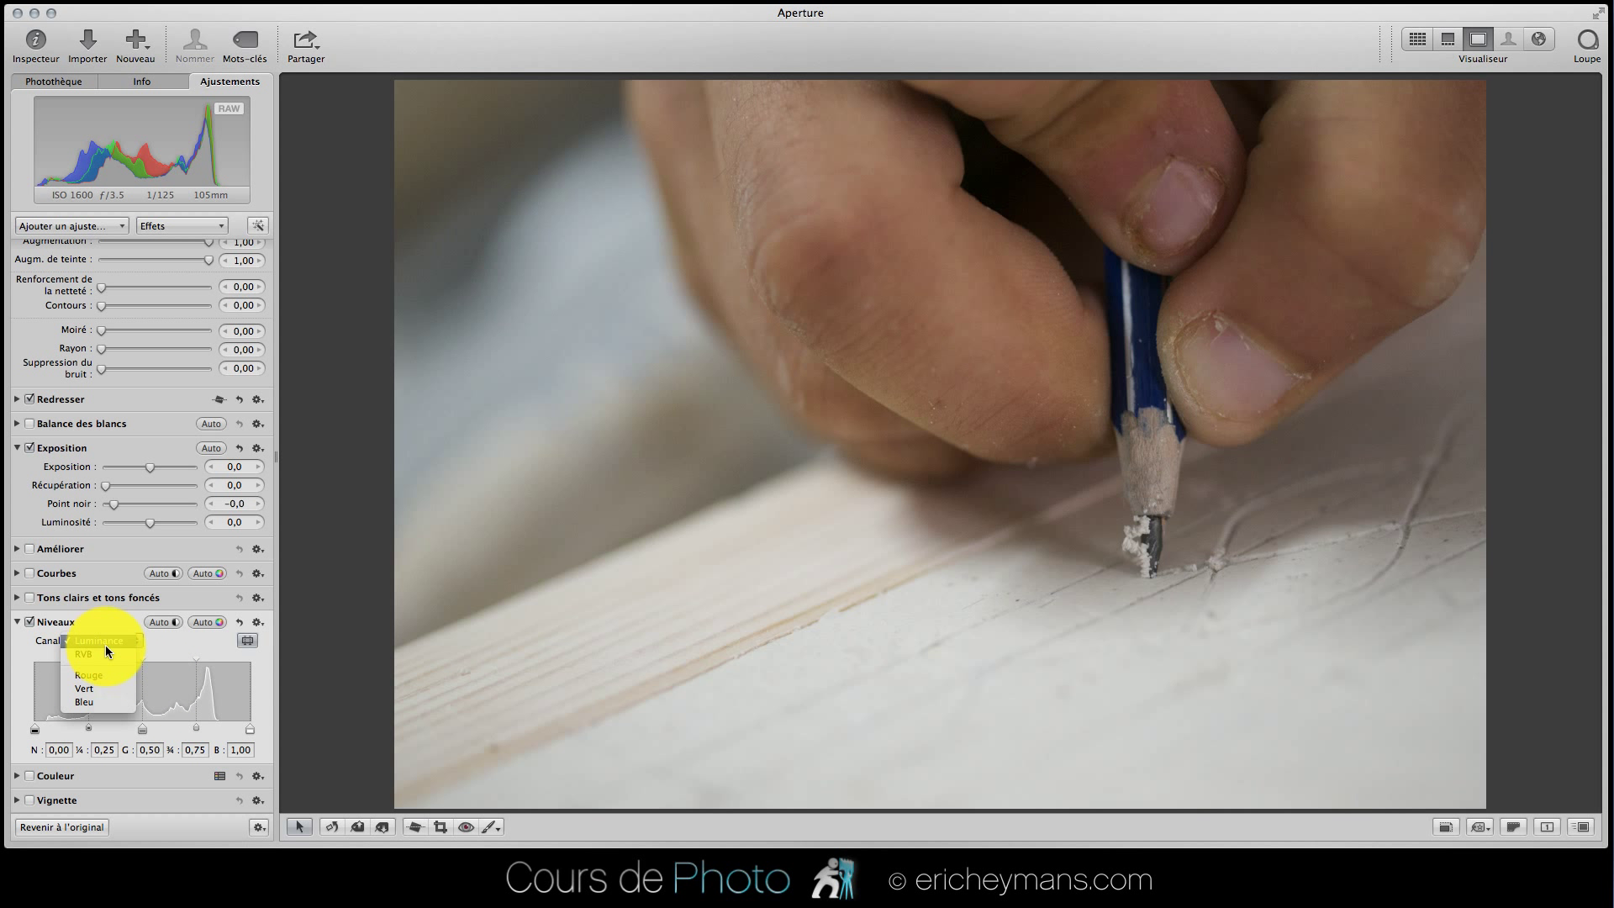
{"action": "left_click", "coordinate": [105, 644]}
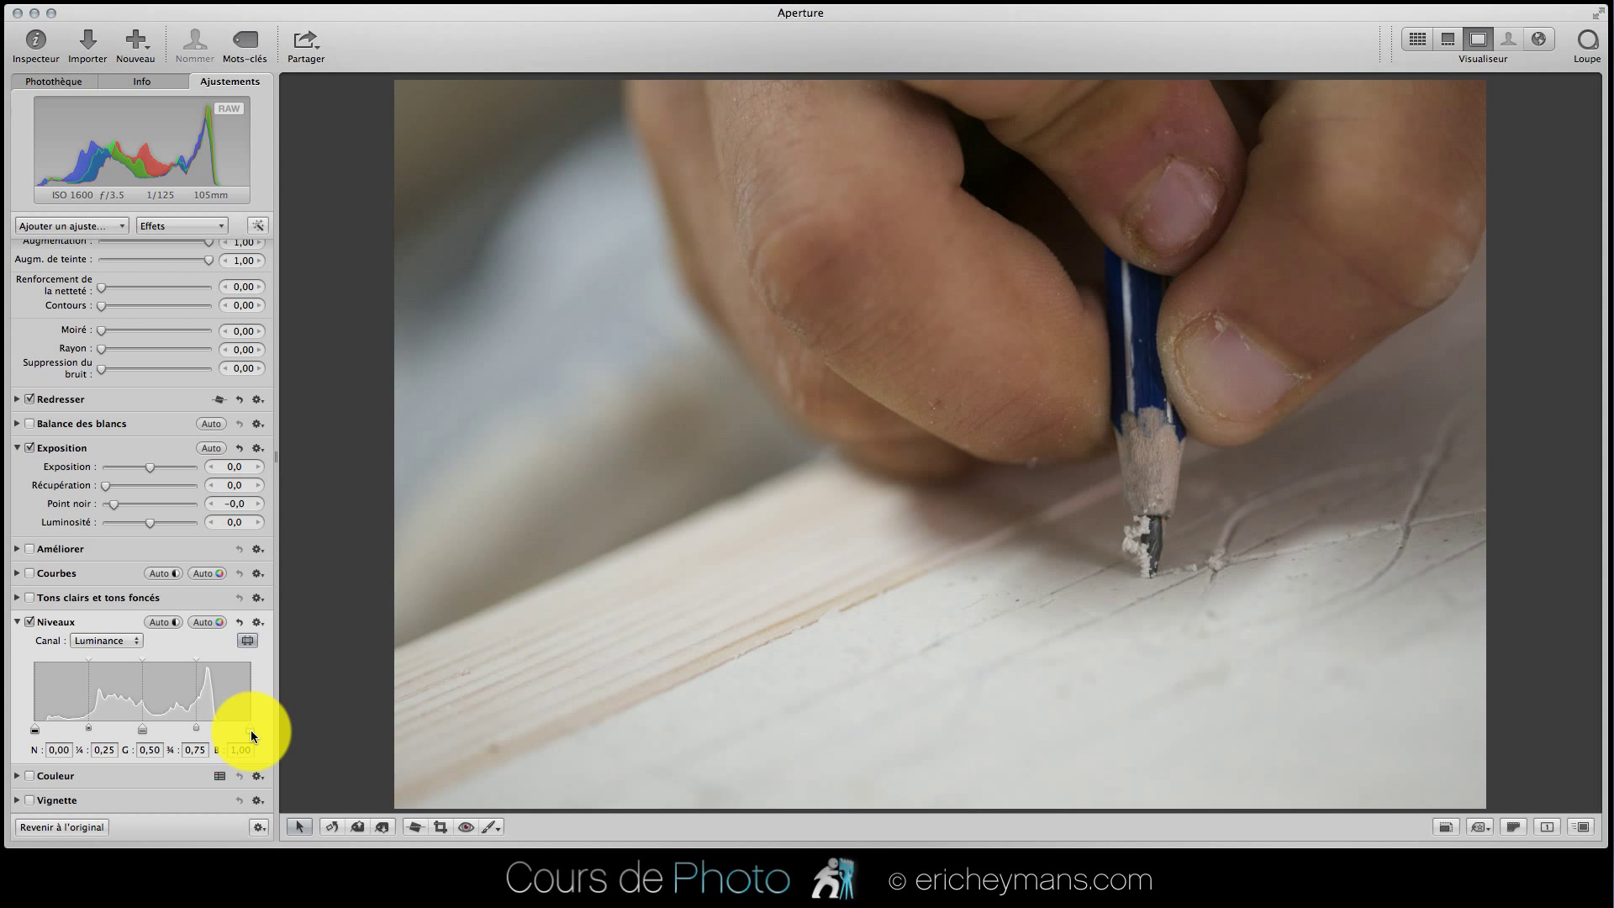
{"action": "left_click_drag", "start_coordinate": [250, 729], "coordinate": [222, 729]}
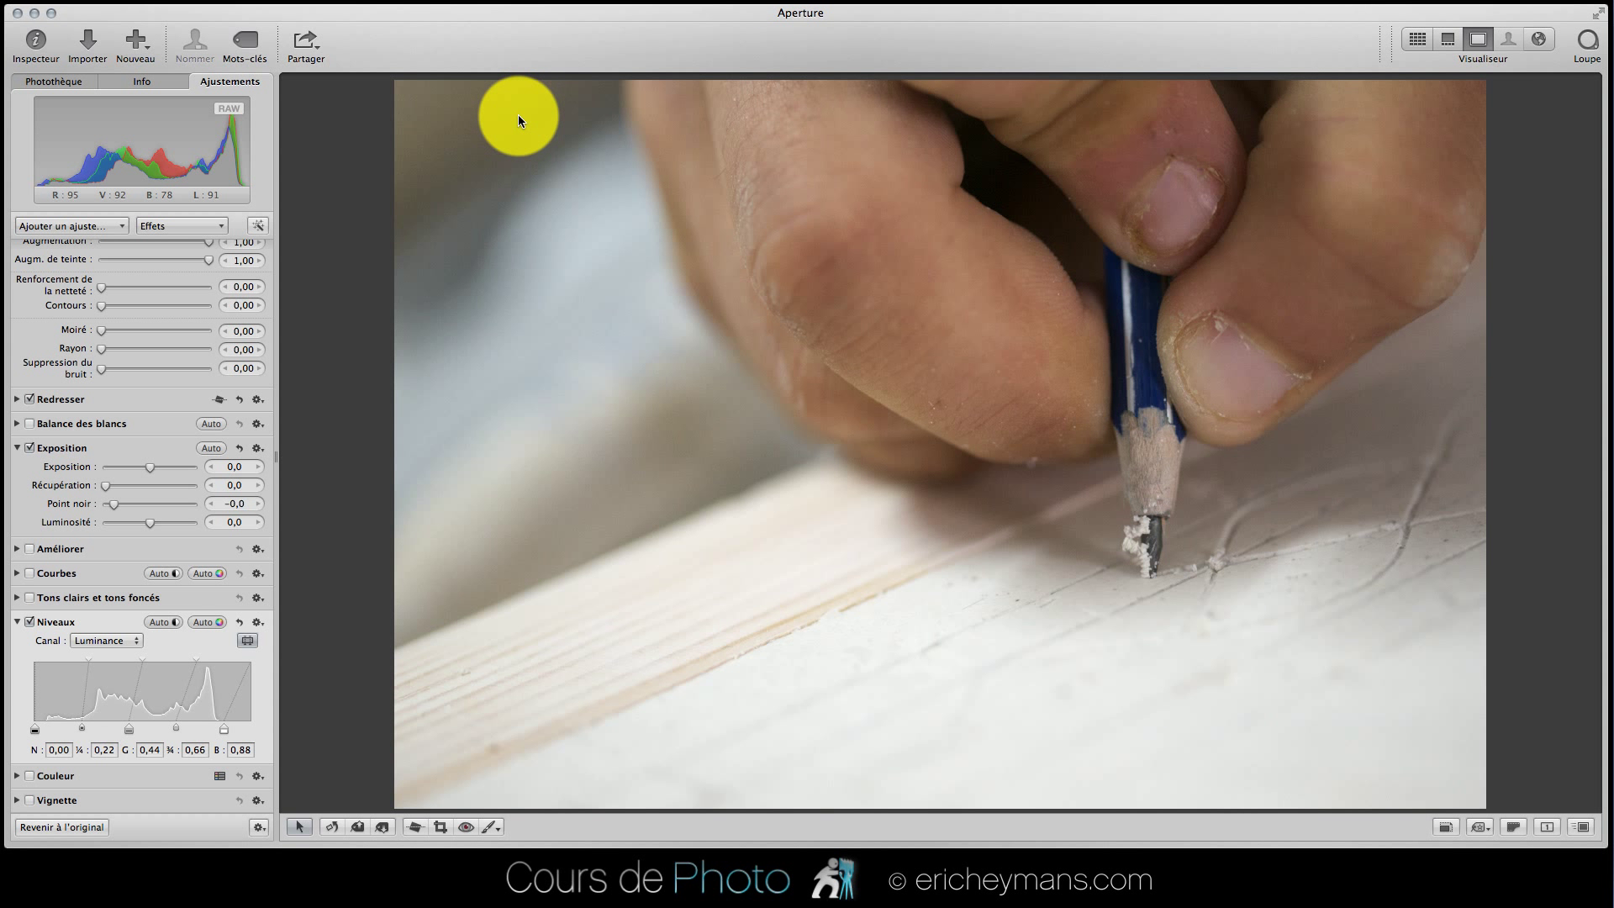
Open the photo in the Dfine 2.0 noise reduction plug-in.
{"action": "right_click", "coordinate": [595, 155]}
{"action": "mouse_move", "coordinate": [674, 161]}
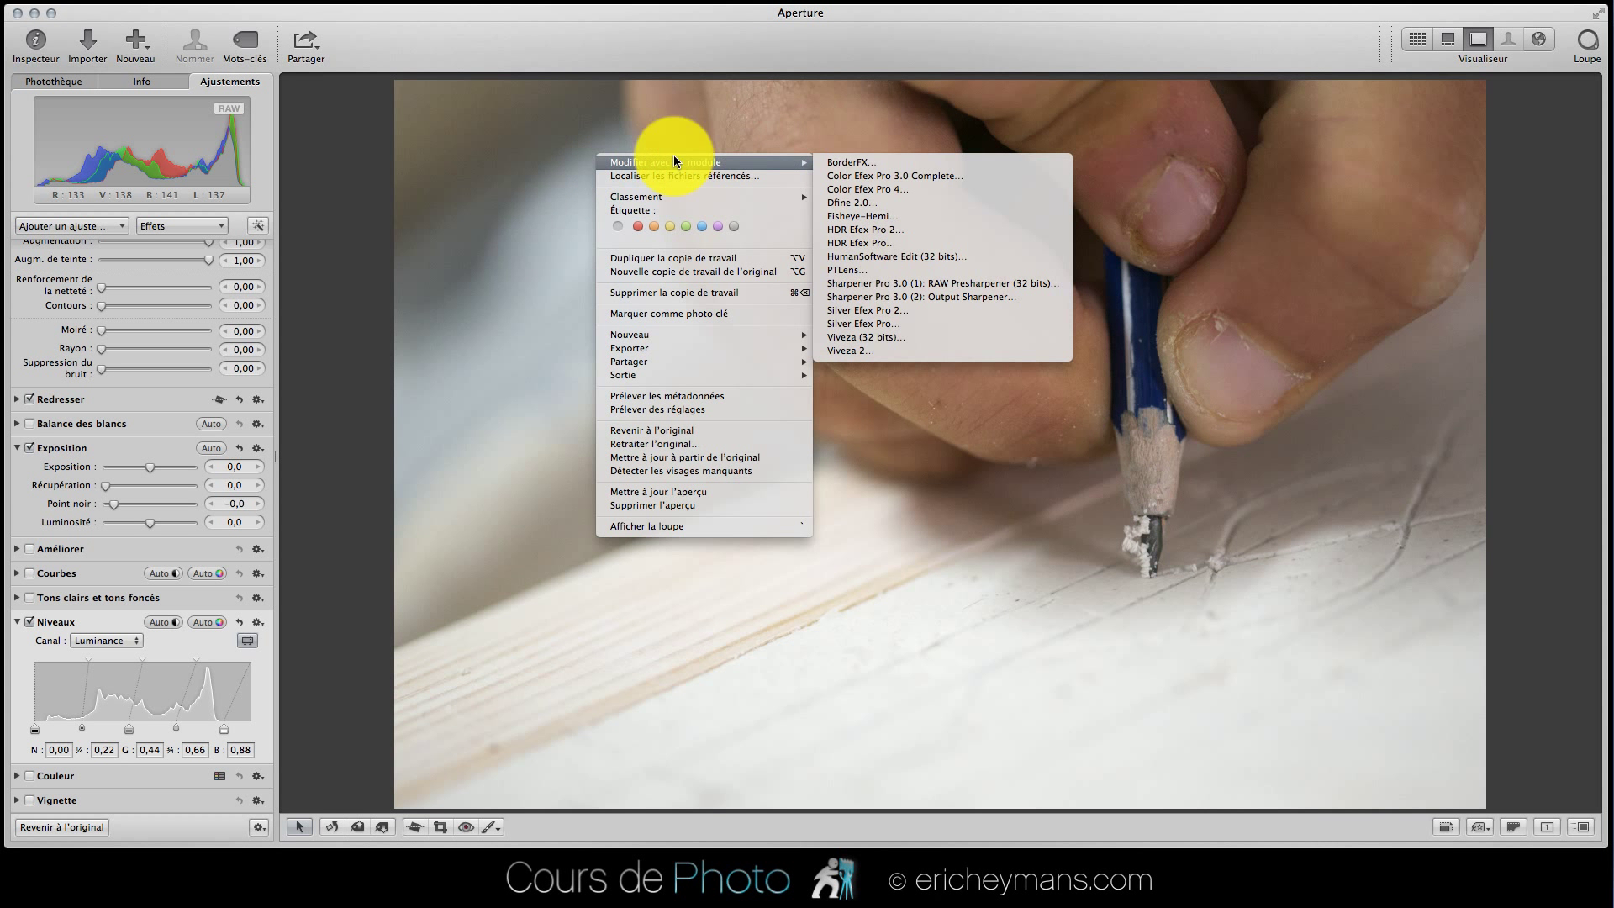
{"action": "left_click", "coordinate": [871, 207]}
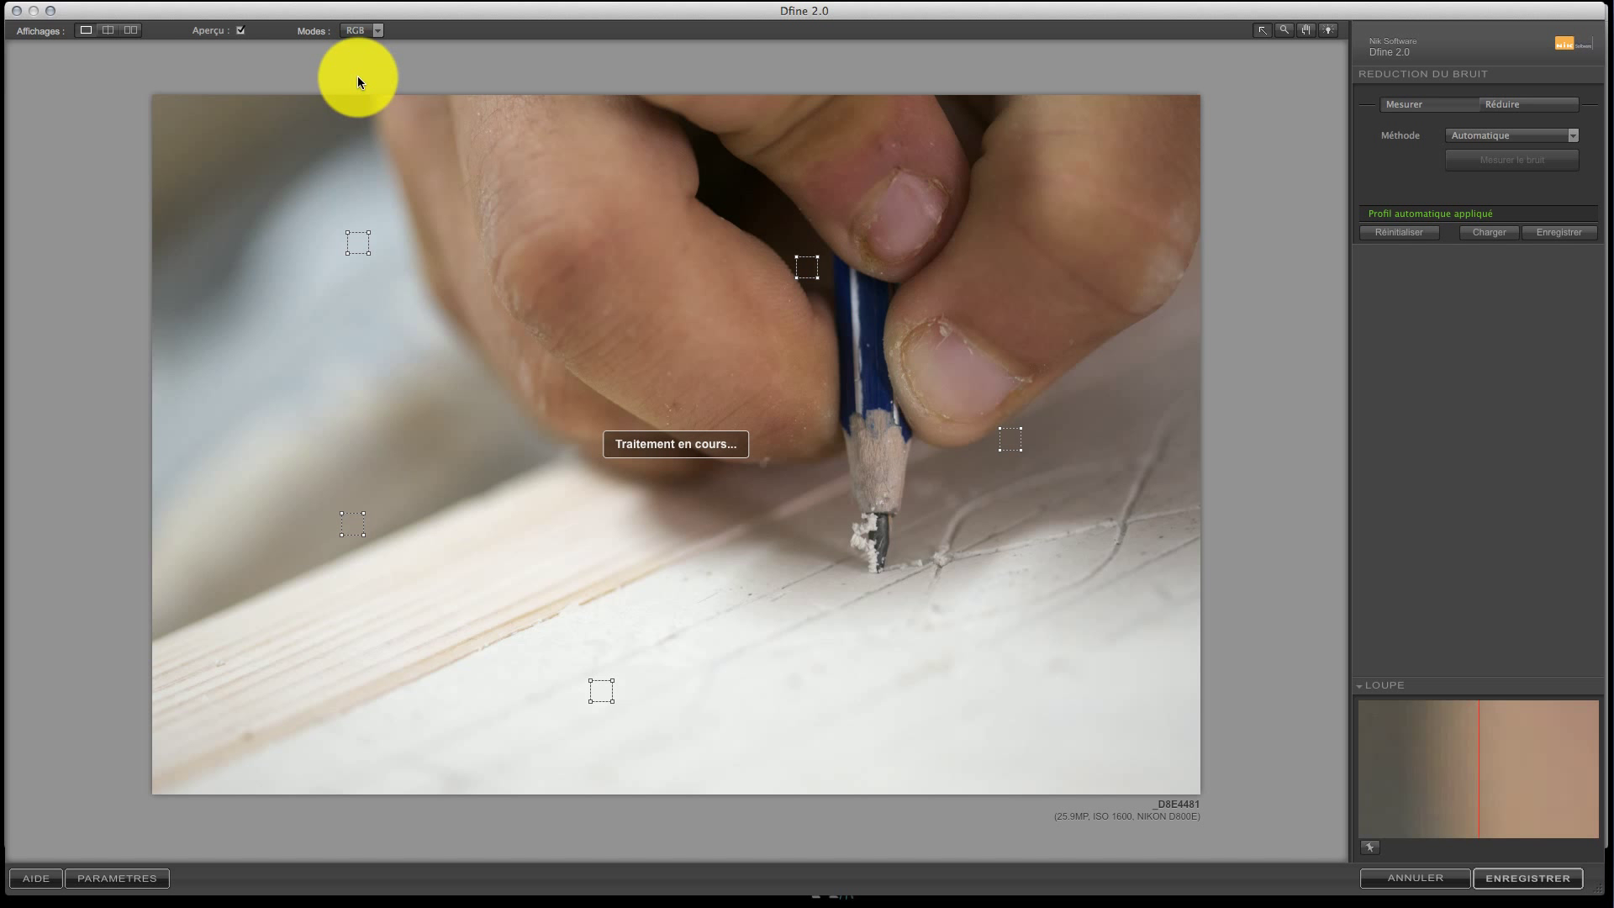
{"action": "left_click", "coordinate": [378, 30]}
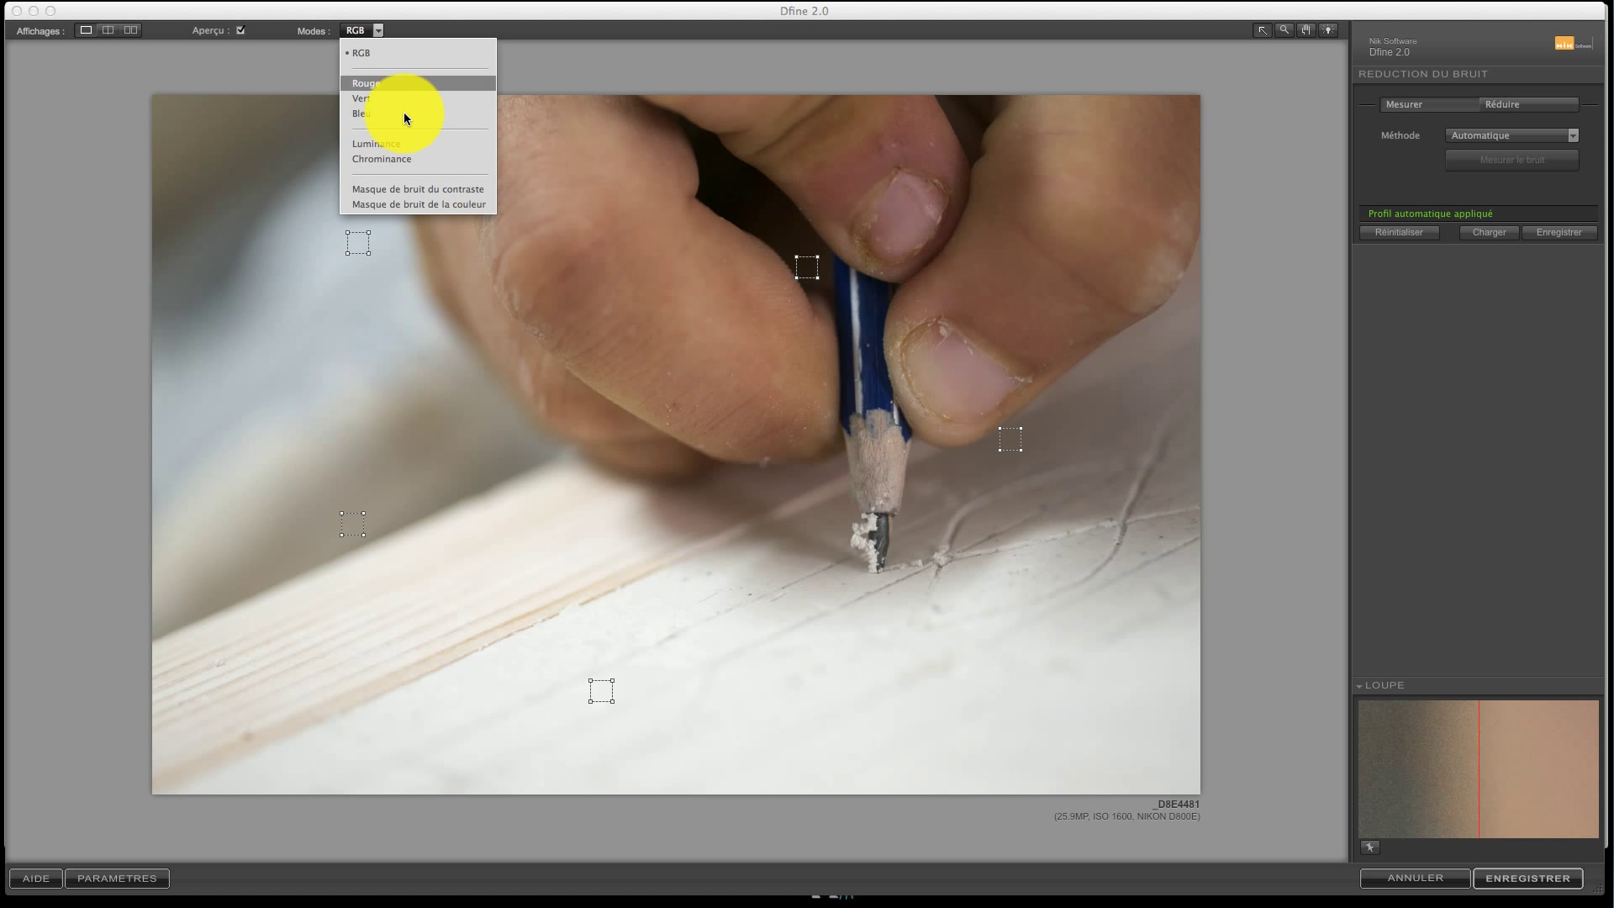
{"action": "left_click", "coordinate": [463, 31]}
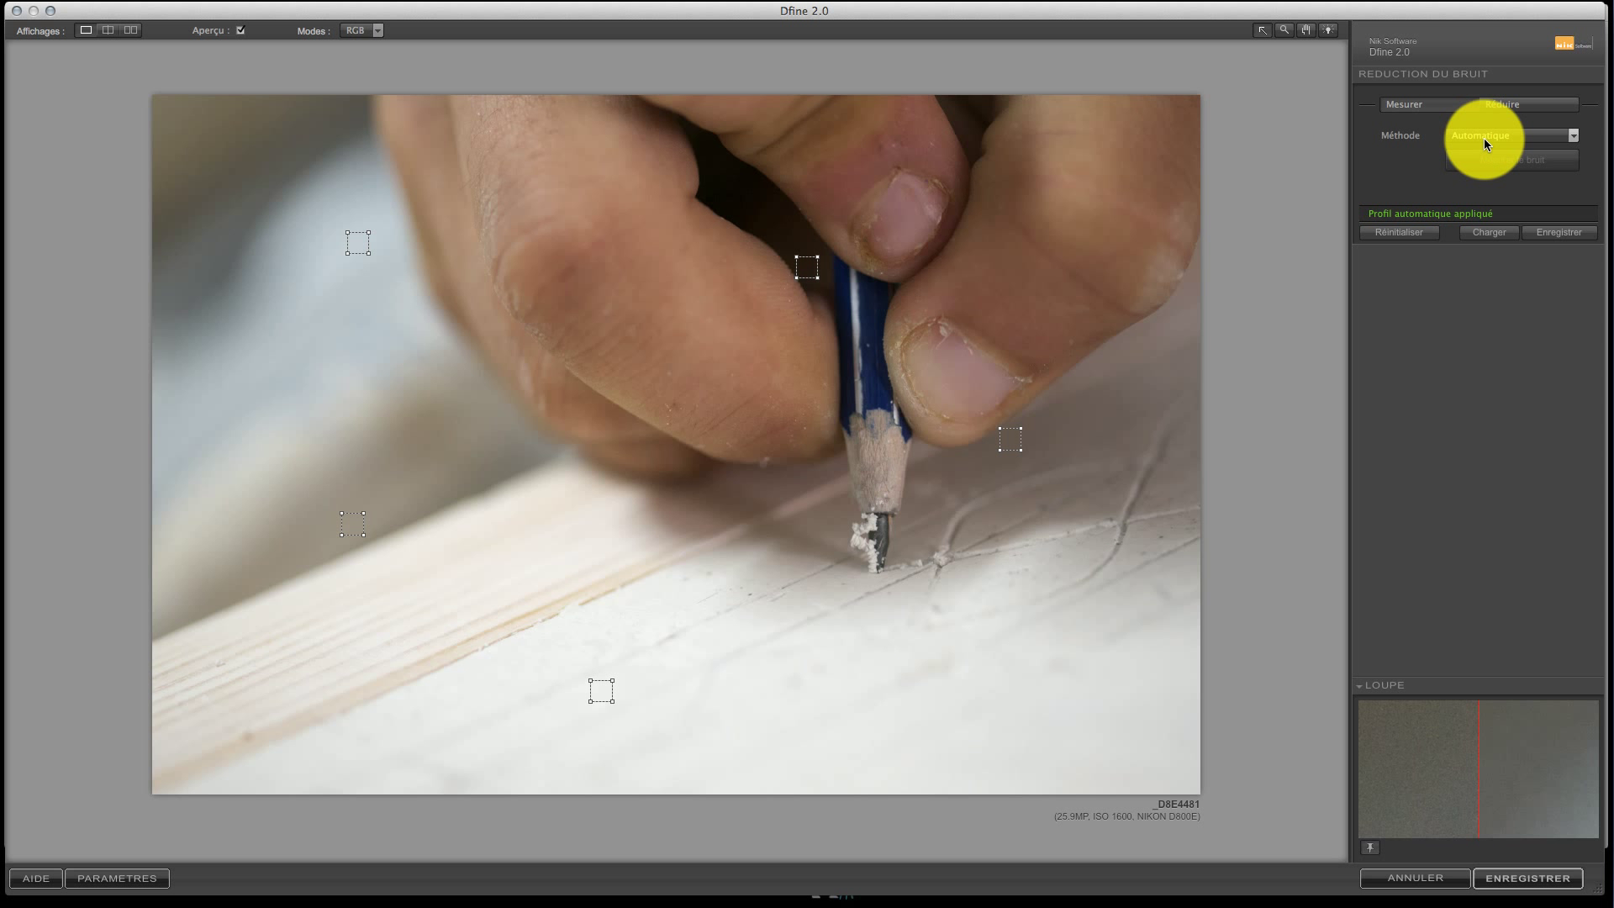
{"action": "left_click", "coordinate": [1574, 136]}
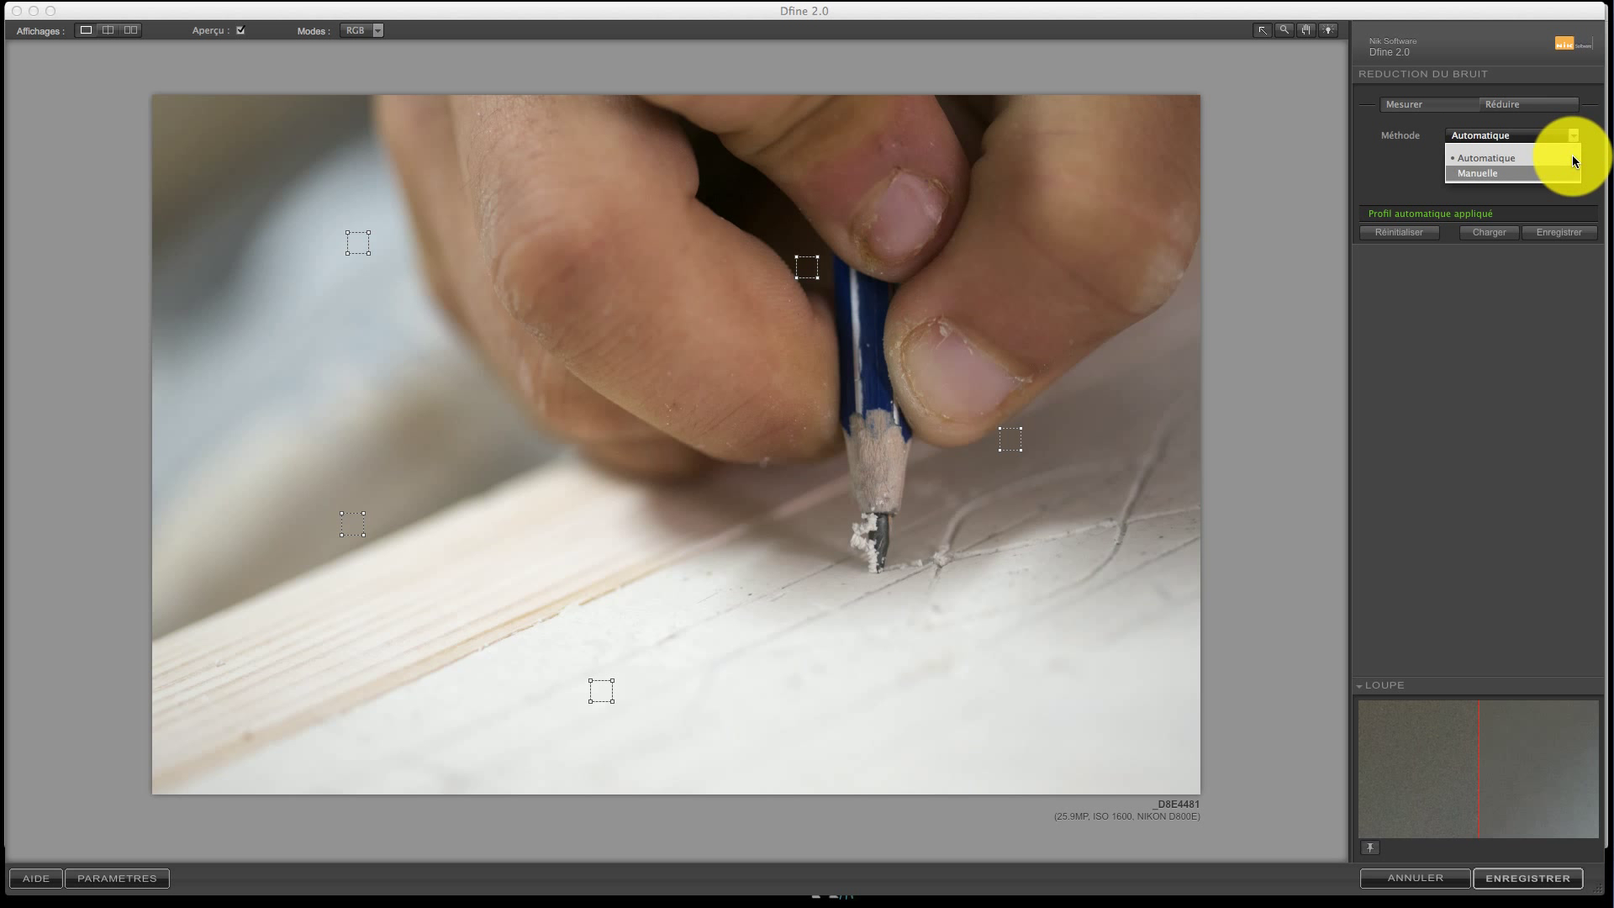
{"action": "left_click", "coordinate": [1593, 141]}
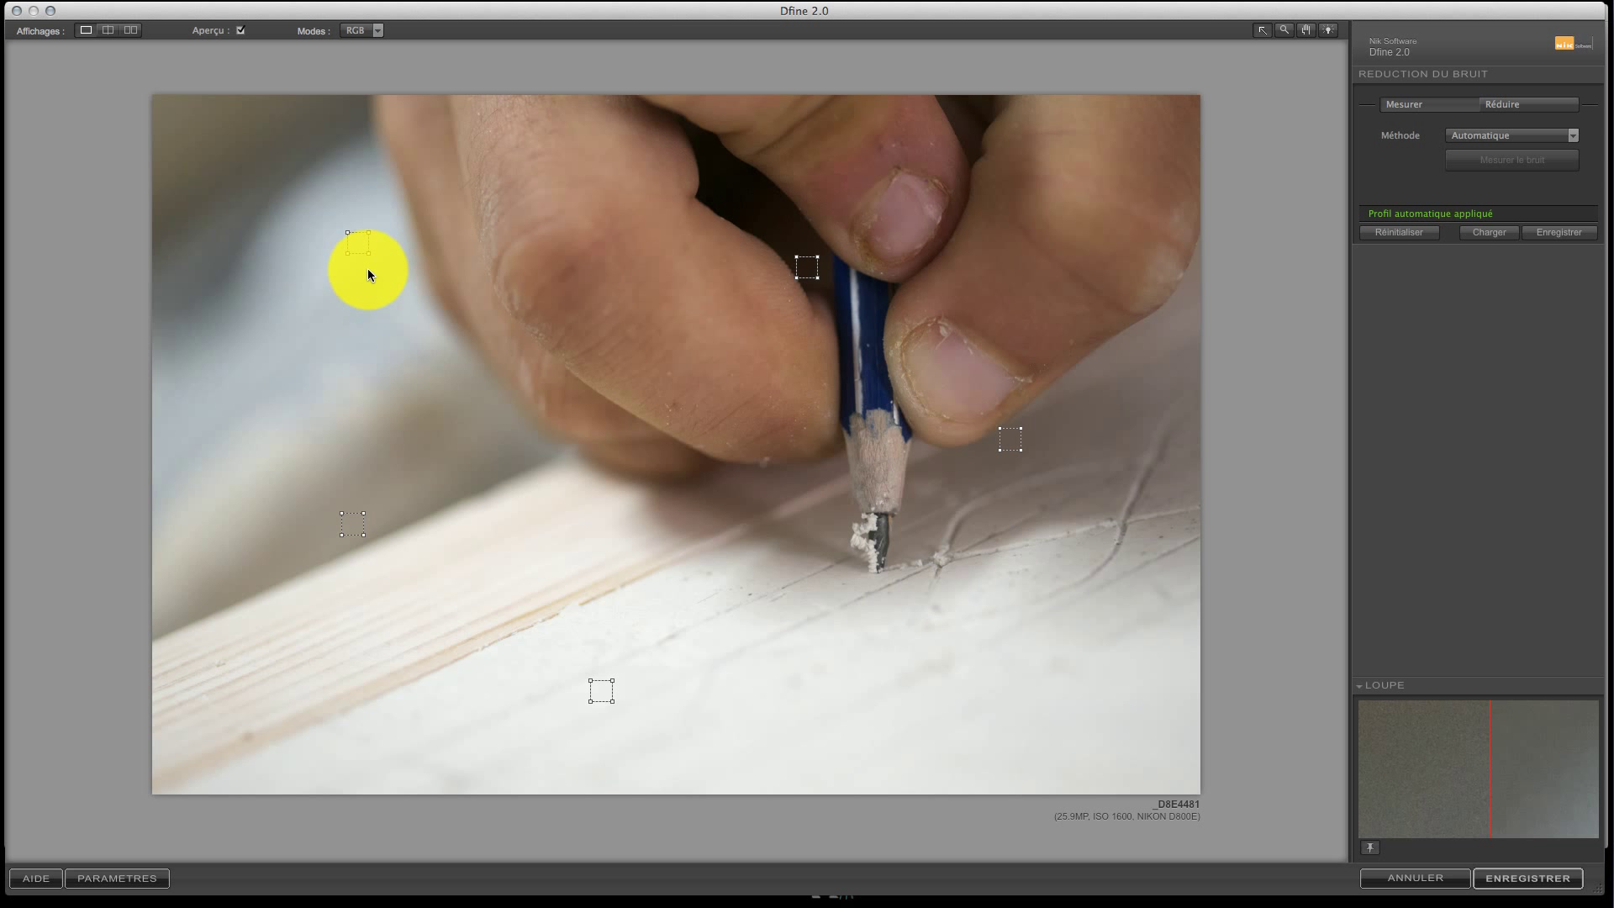
Unpin the loupe to inspect other areas of the photo and save the automatic noise reduction.
{"action": "left_click", "coordinate": [1372, 852]}
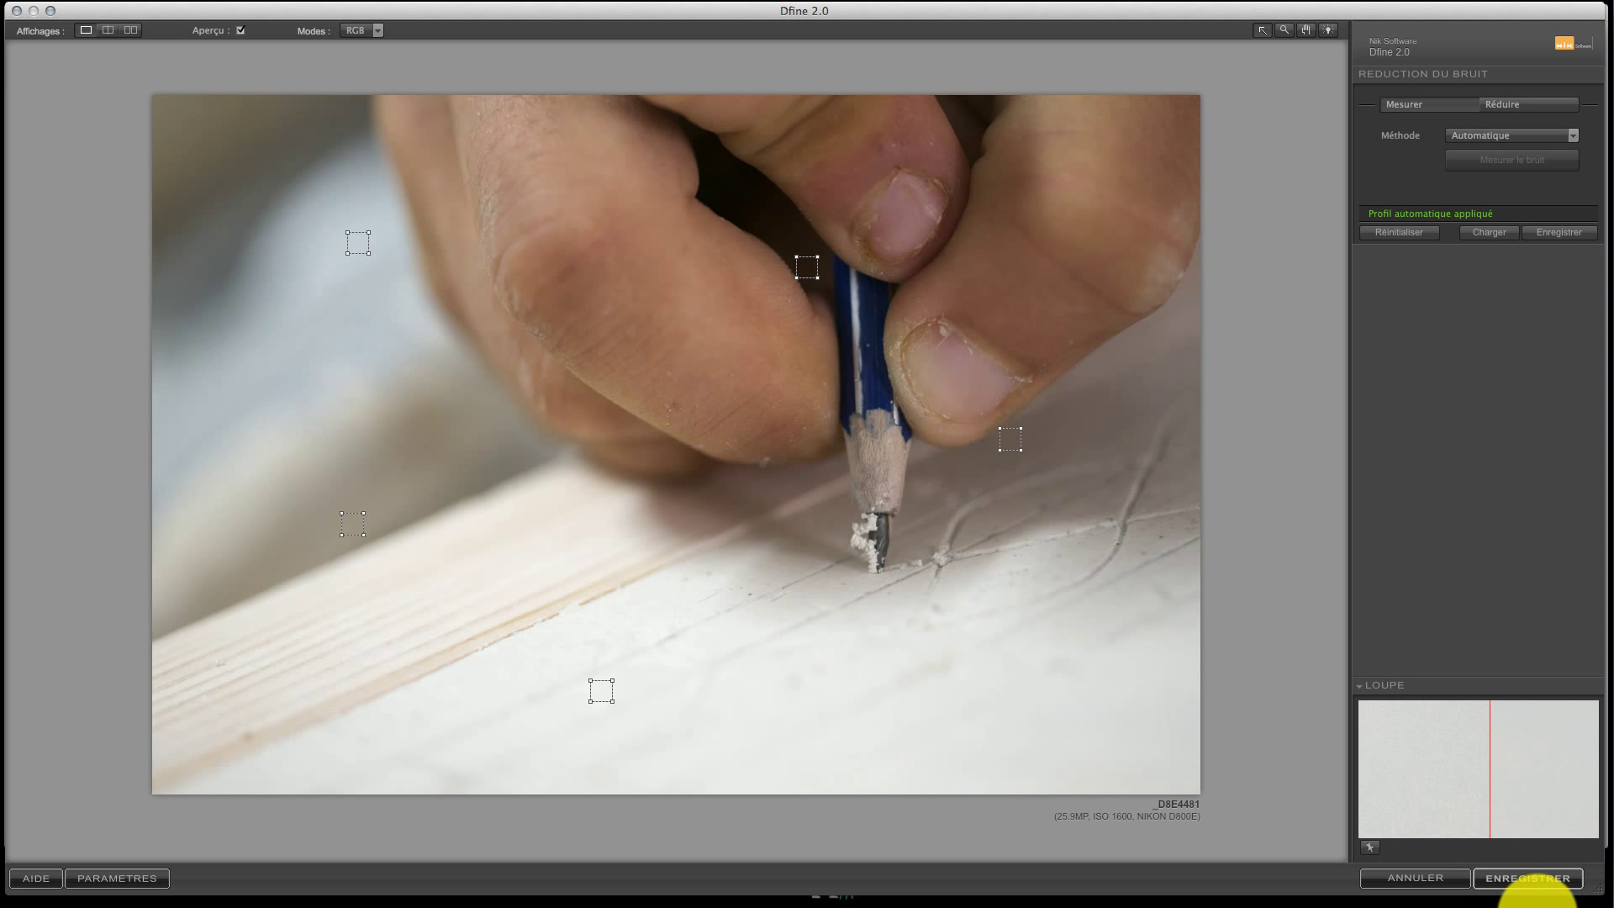
{"action": "left_click", "coordinate": [1545, 885]}
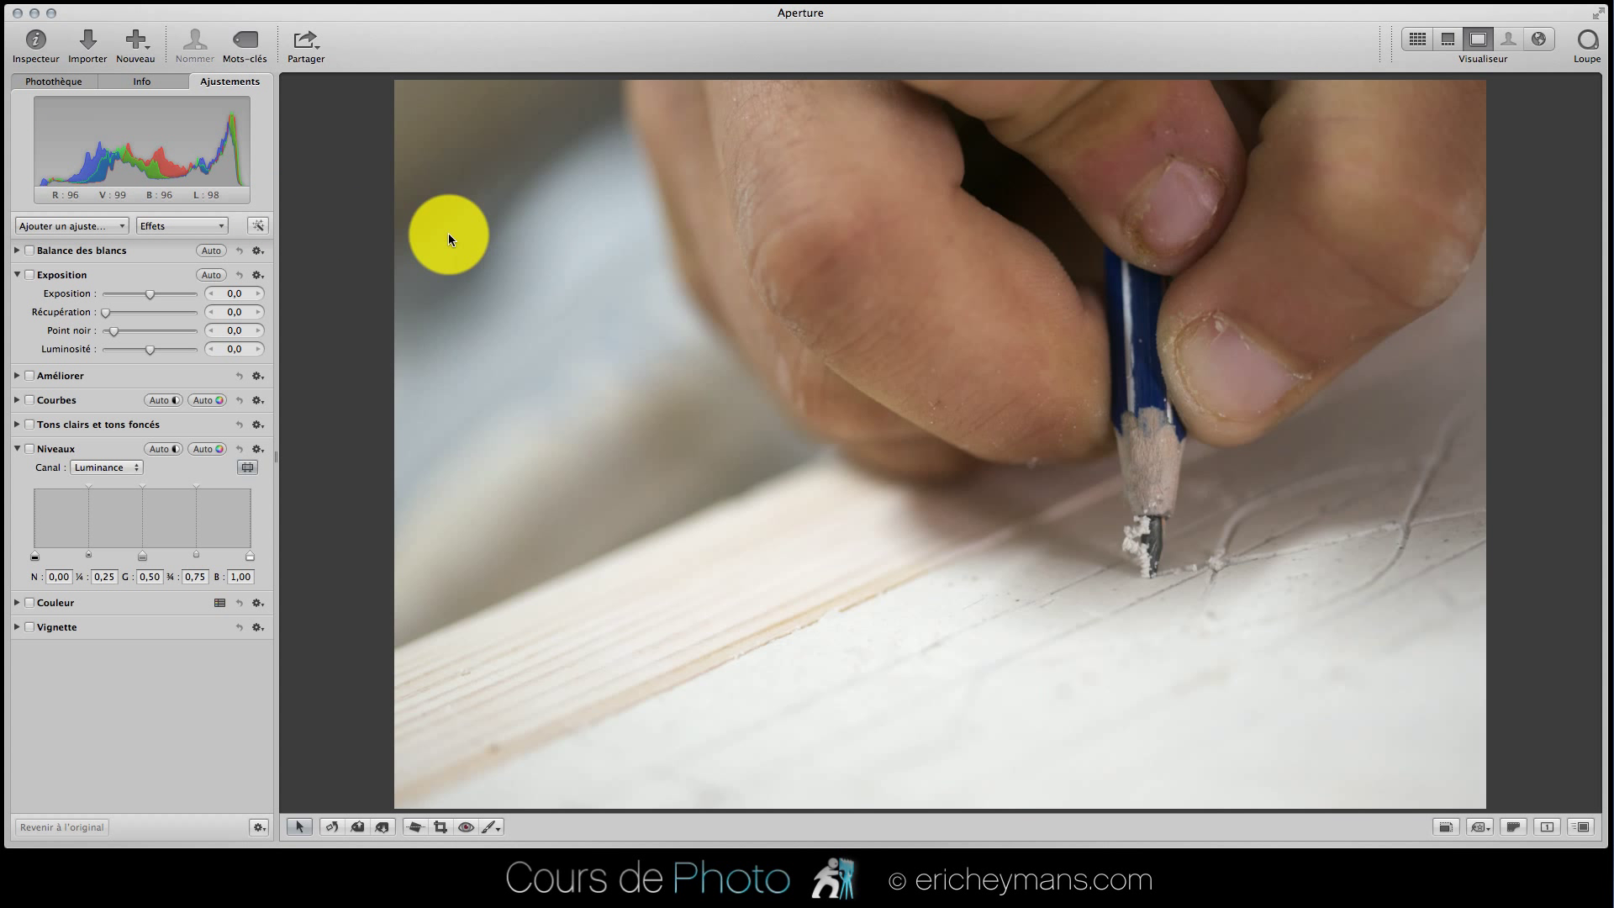
Open the denoised photo in Silver Efex Pro 2 and enlarge the plug-in window to fill the screen.
{"action": "right_click", "coordinate": [514, 229]}
{"action": "mouse_move", "coordinate": [551, 234]}
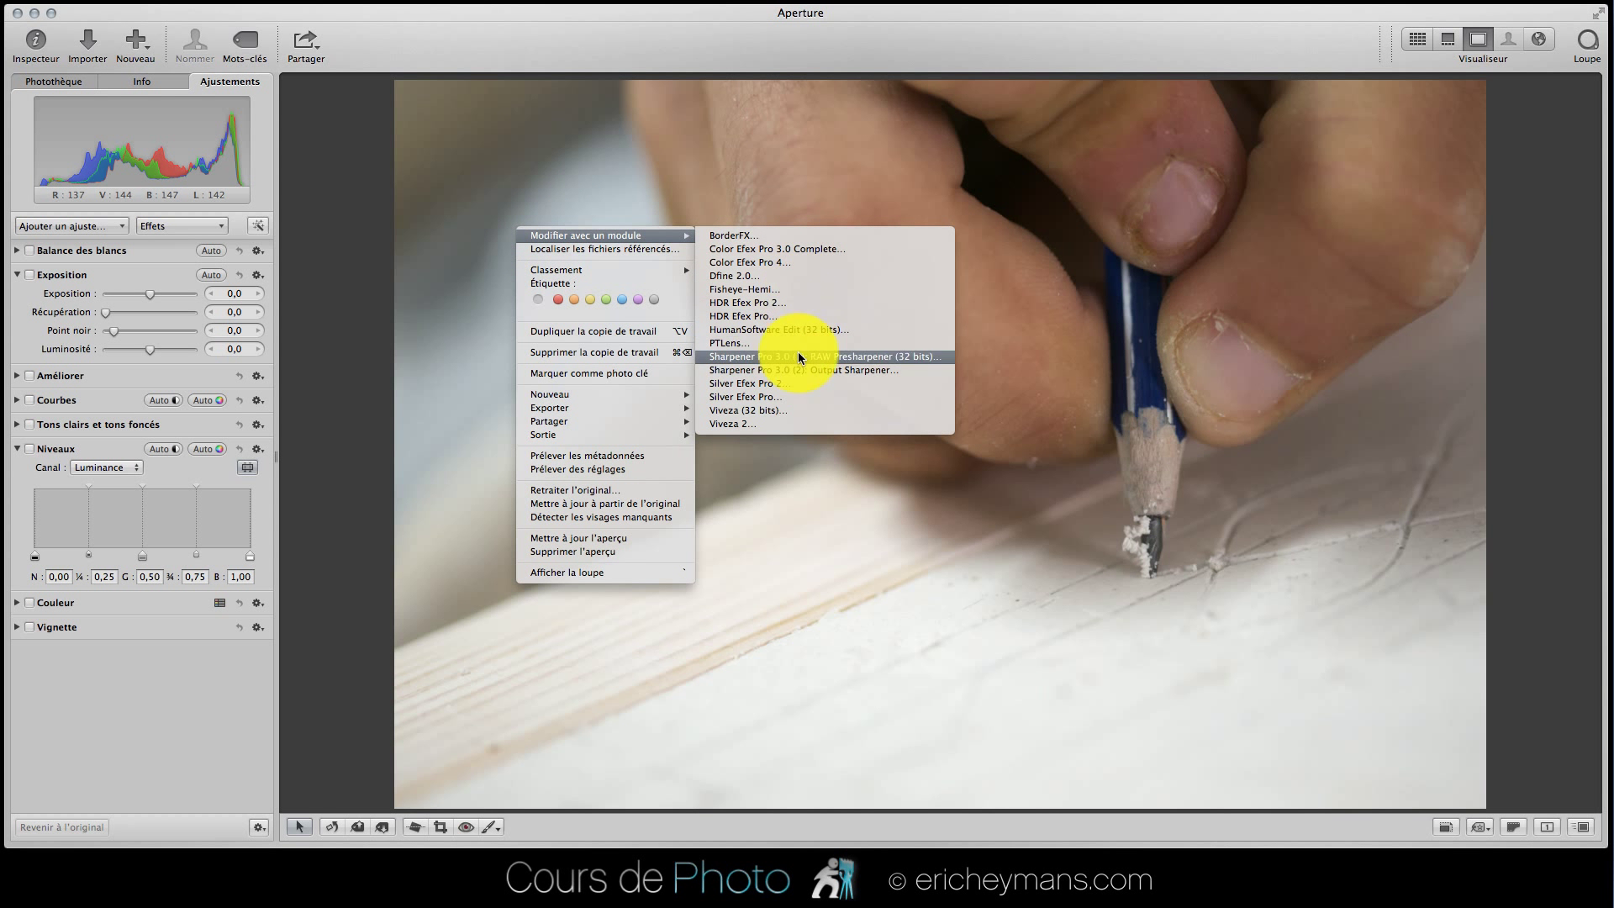
{"action": "left_click", "coordinate": [795, 385]}
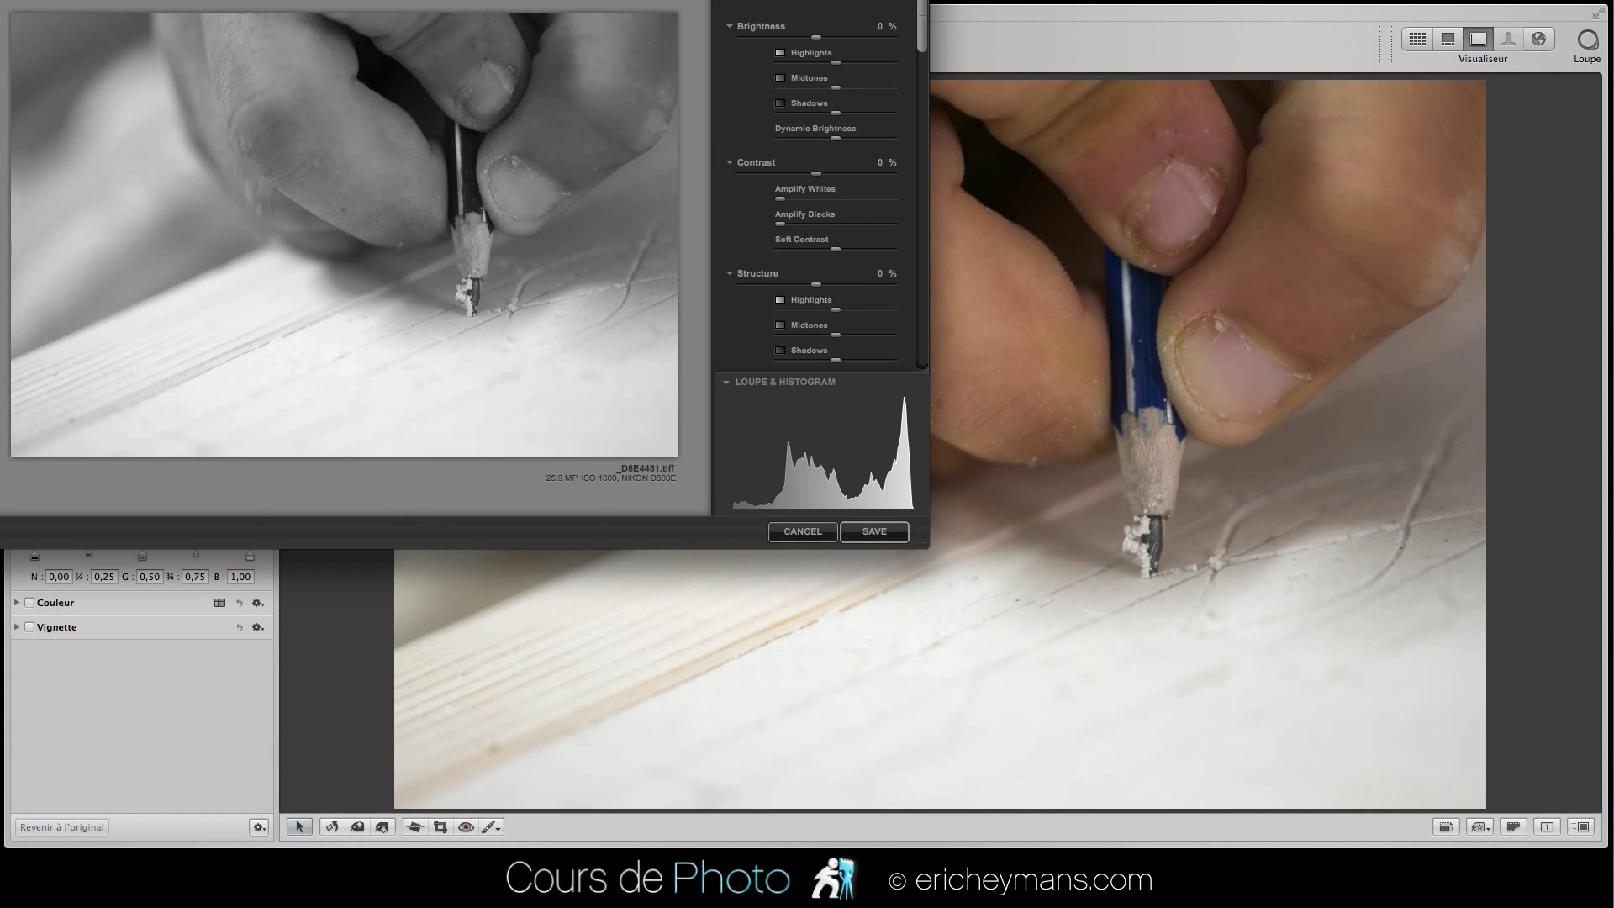
{"action": "left_click_drag", "start_coordinate": [160, 0], "coordinate": [403, 10]}
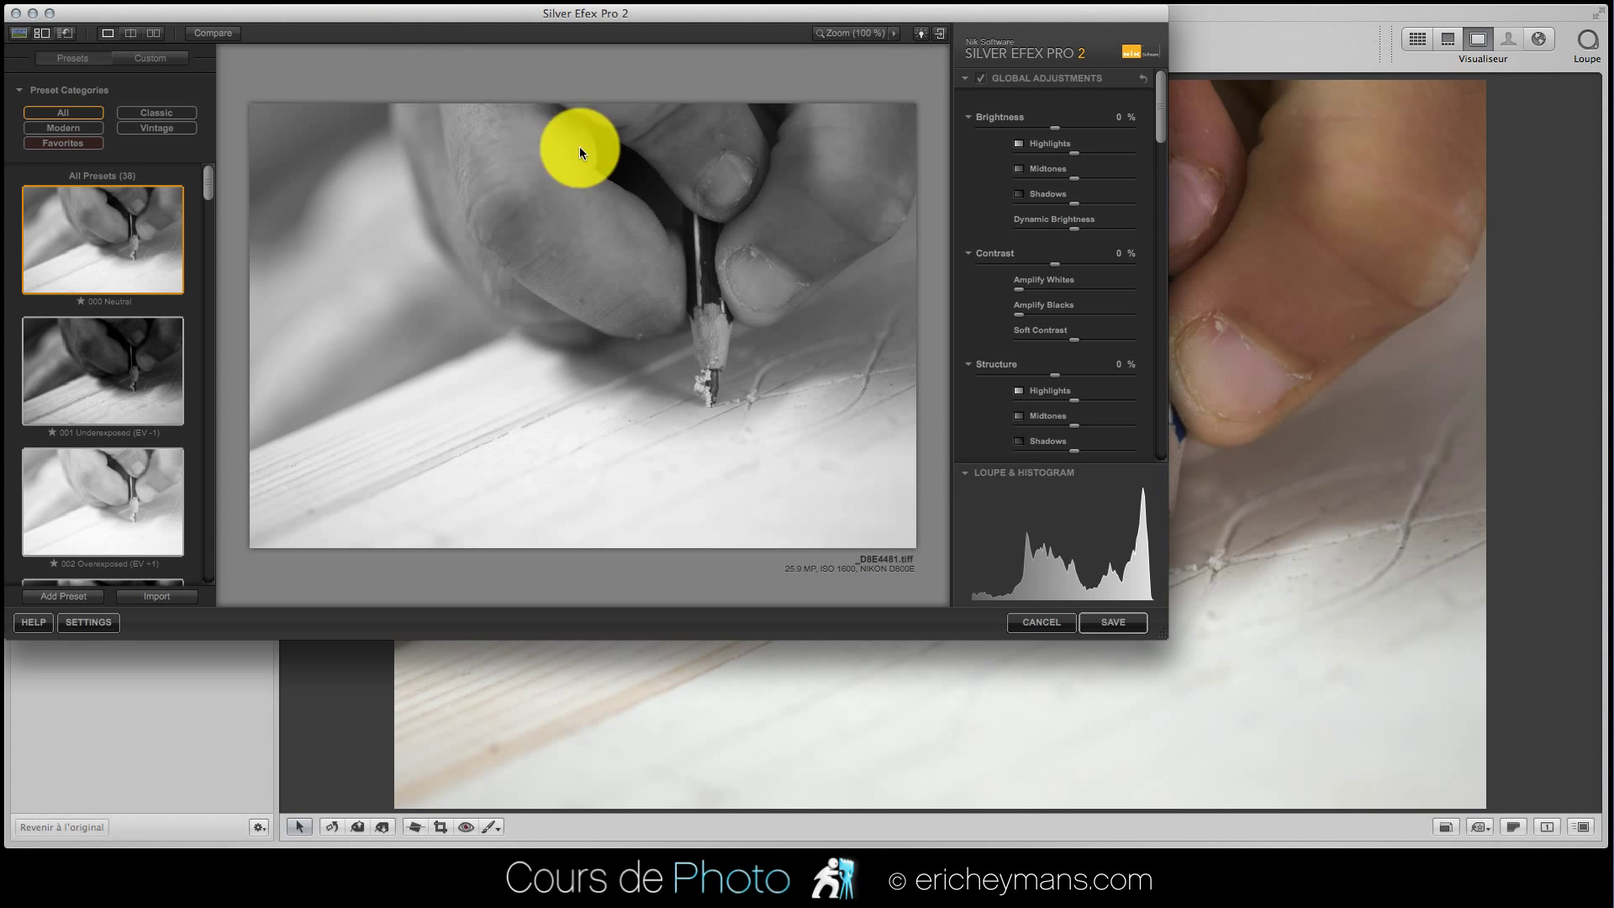
{"action": "left_click_drag", "start_coordinate": [1165, 637], "coordinate": [1600, 870]}
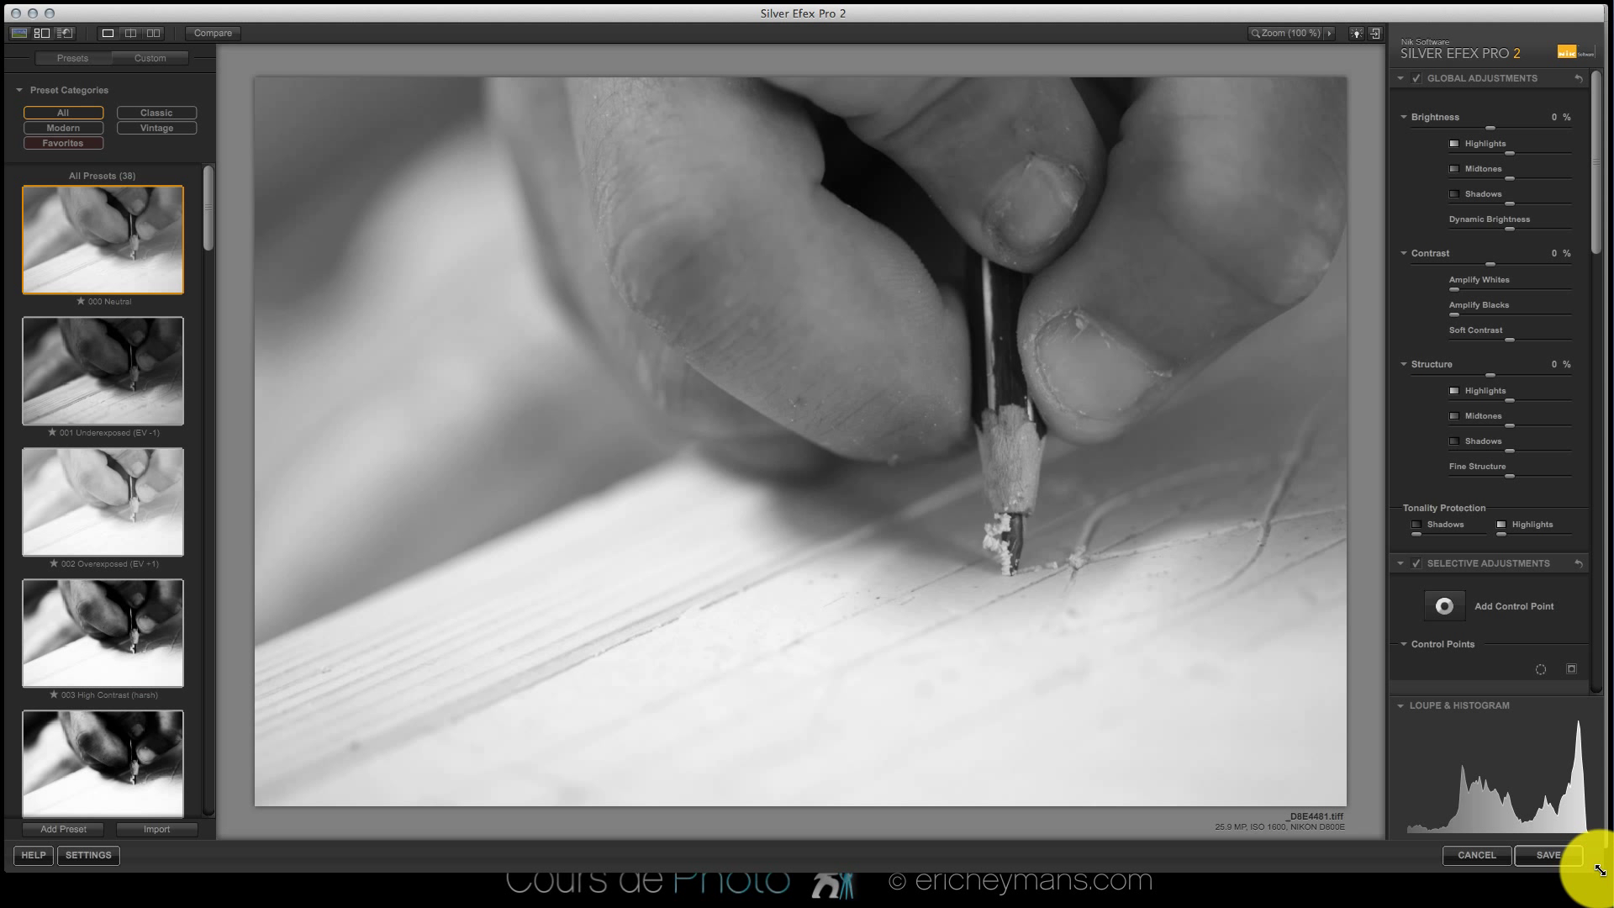
Examine the photo's tonal zones through the histogram and browse the black-and-white presets.
{"action": "mouse_move", "coordinate": [1455, 763]}
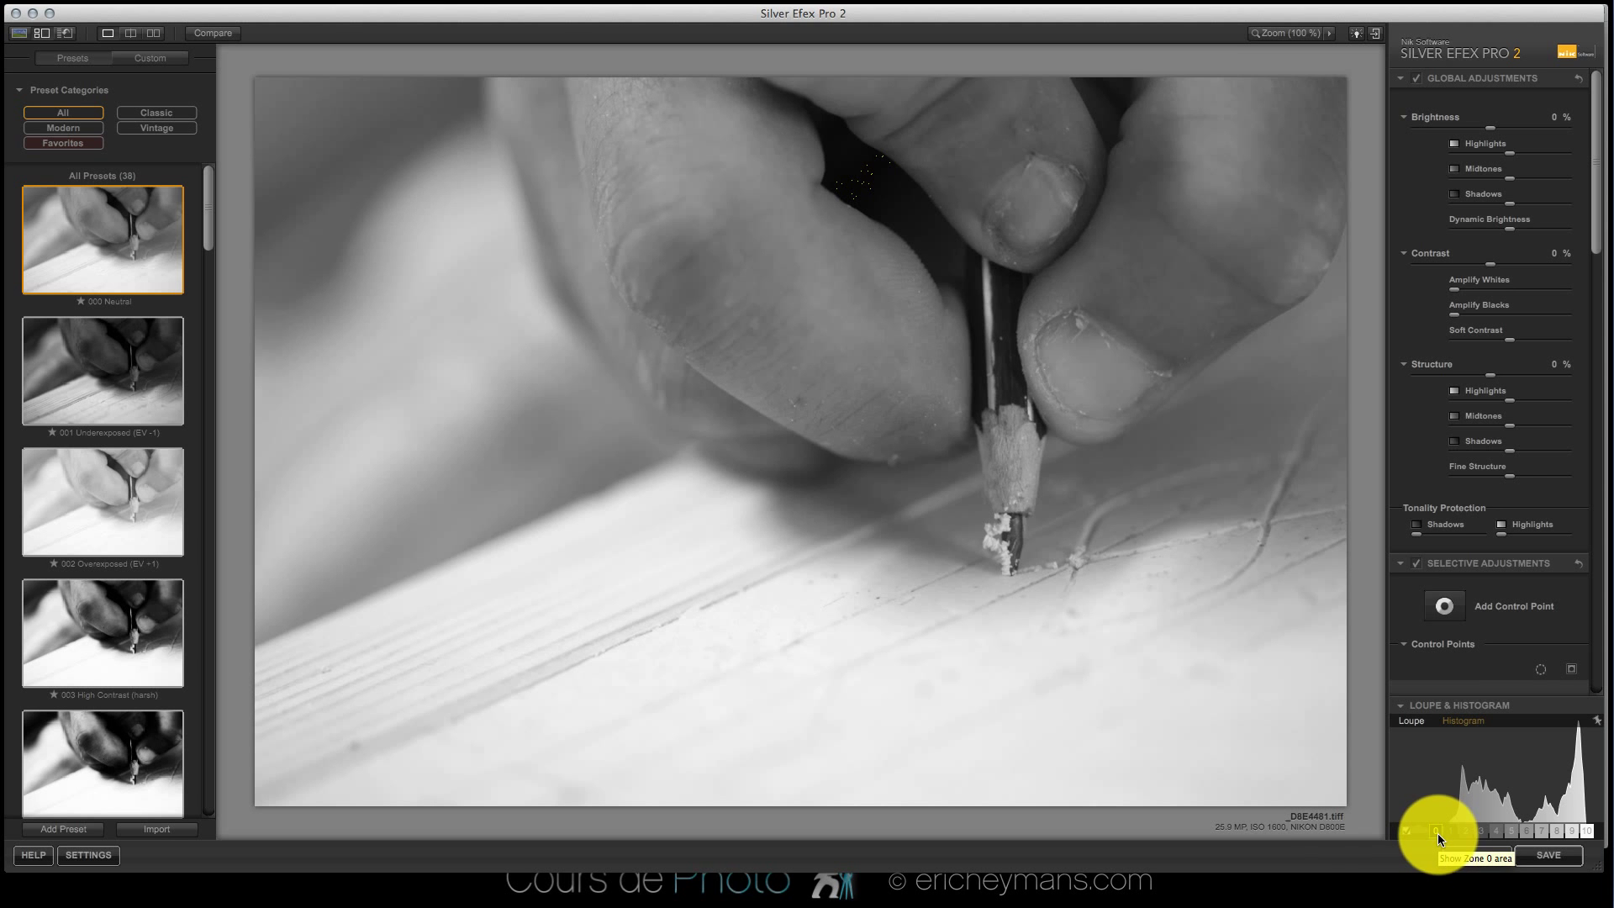
{"action": "mouse_move", "coordinate": [1558, 830]}
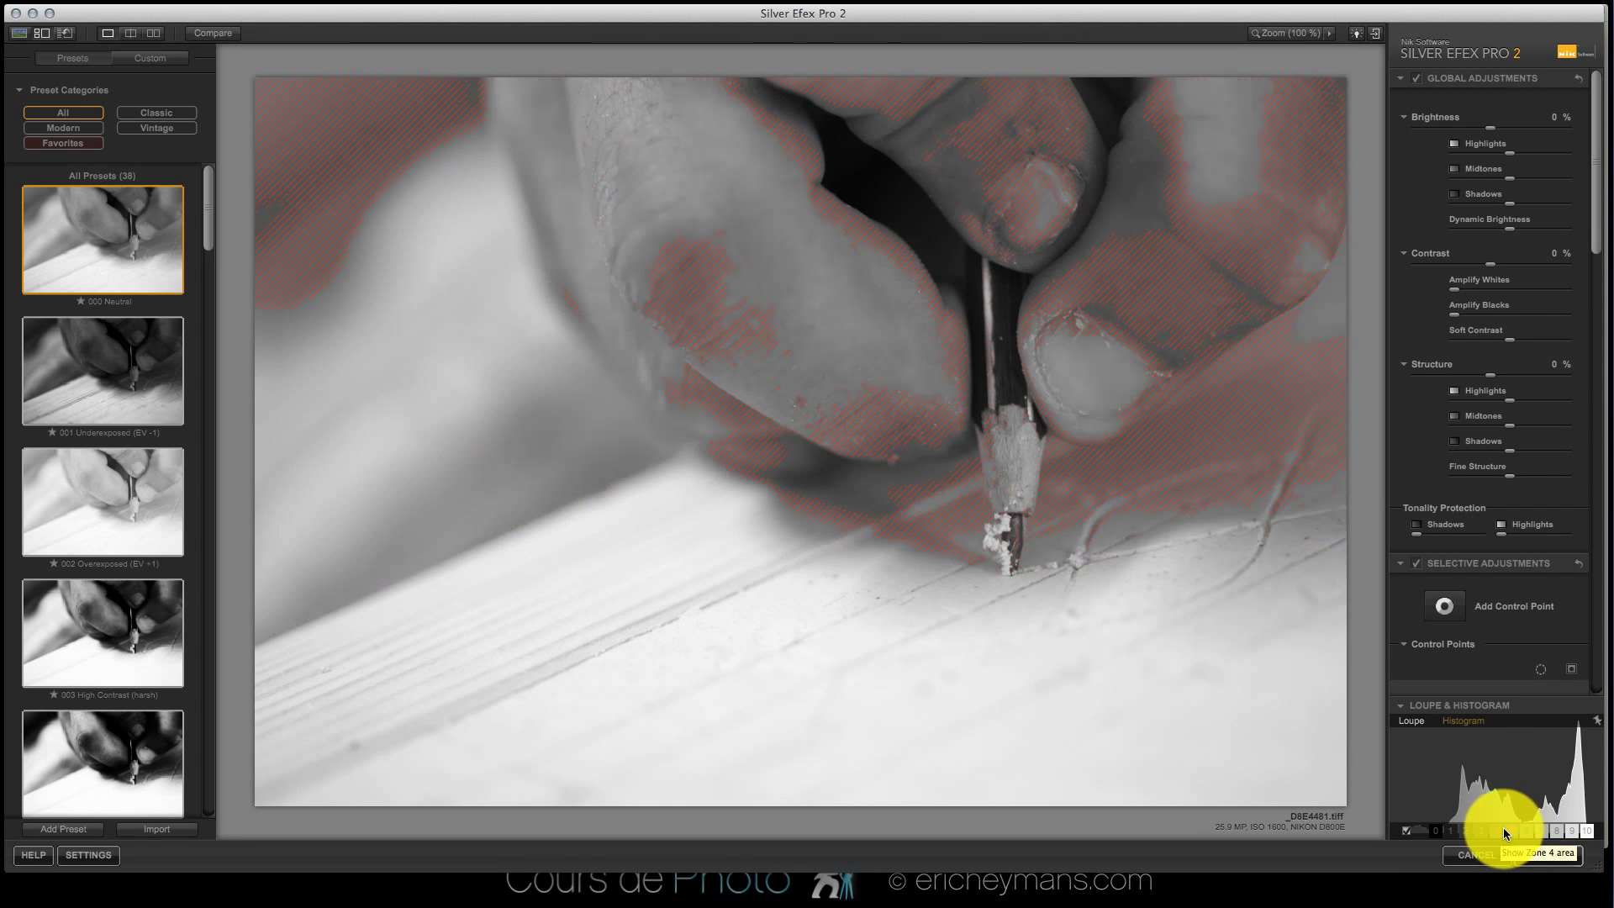
{"action": "mouse_move", "coordinate": [1450, 830]}
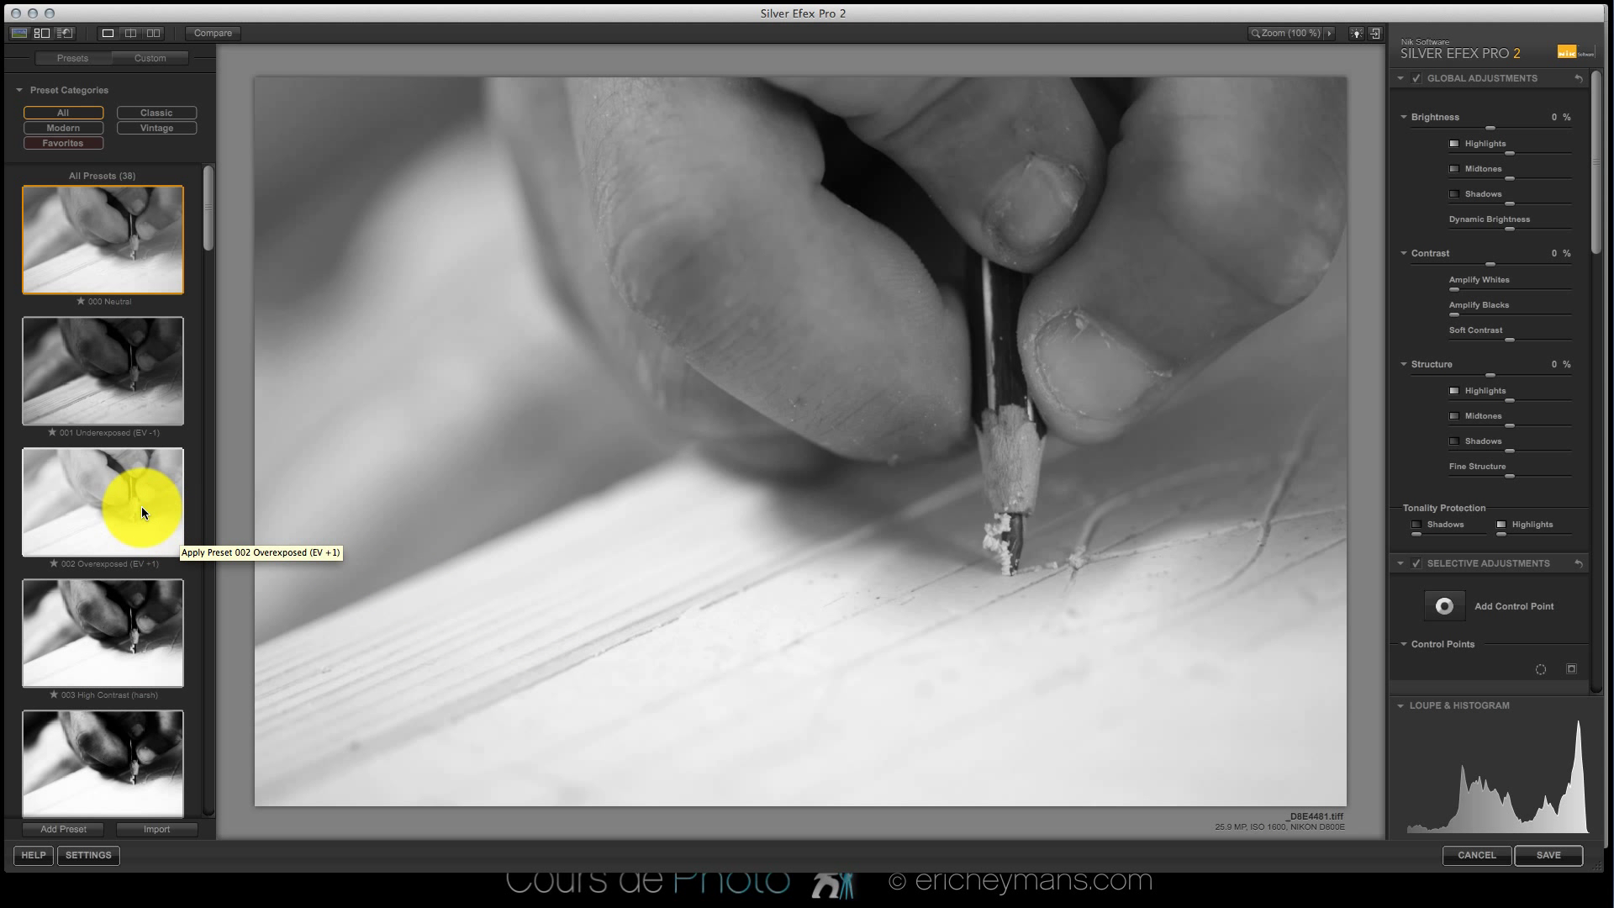
{"action": "scroll", "coordinate": [140, 506], "scroll_direction": "down", "scroll_amount": 7}
{"action": "scroll", "coordinate": [138, 504], "scroll_direction": "down", "scroll_amount": 3}
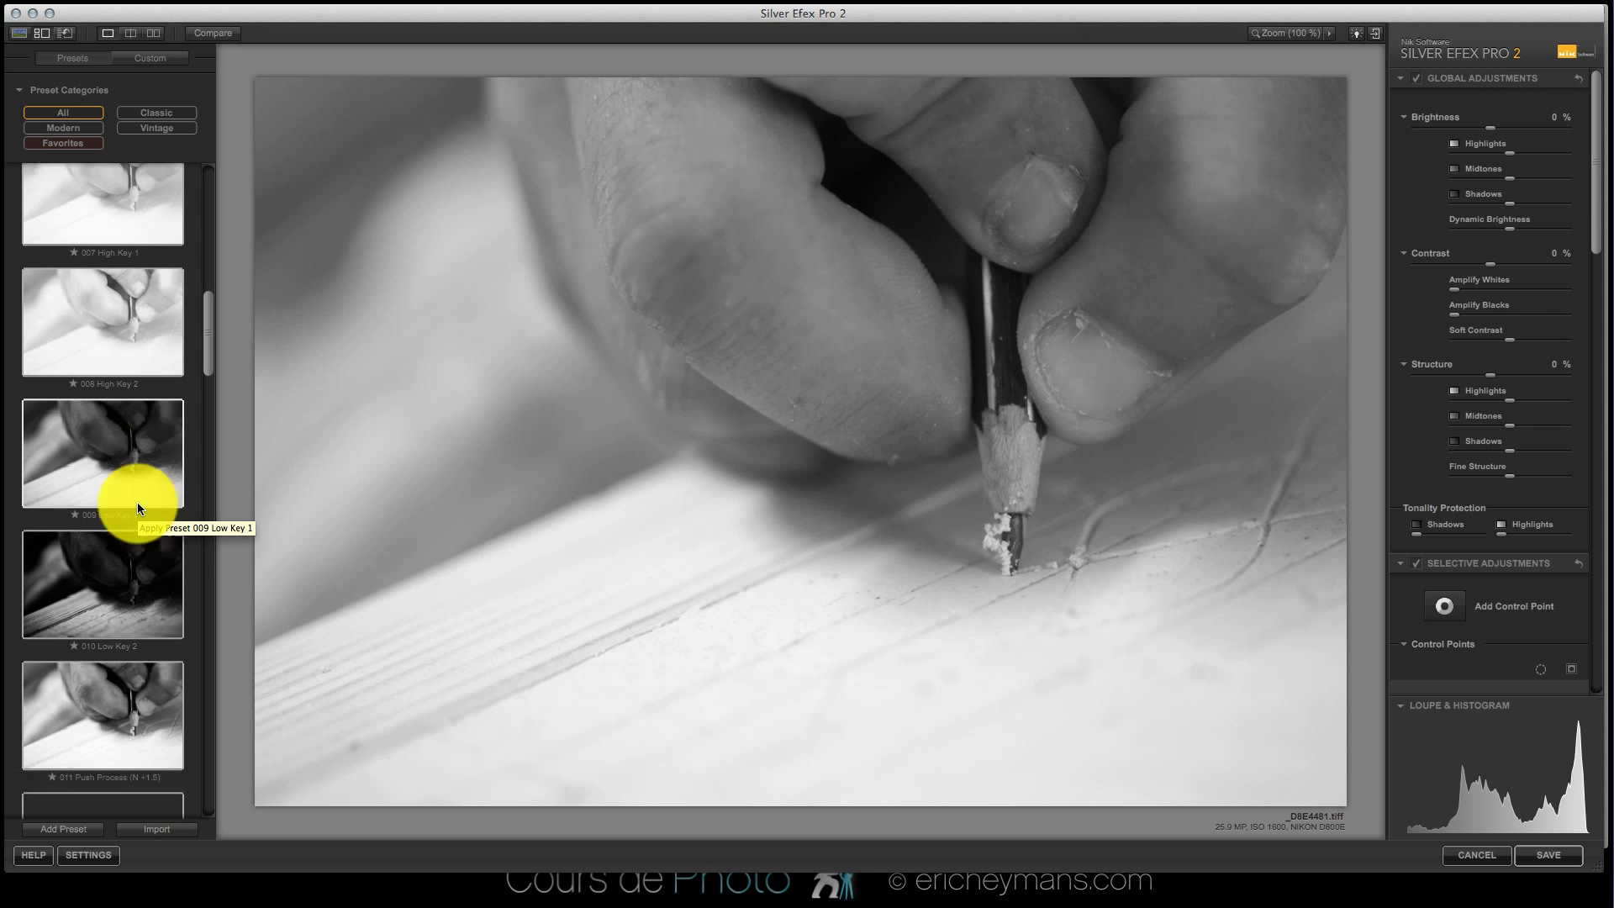
{"action": "scroll", "coordinate": [138, 508], "scroll_direction": "up", "scroll_amount": 10}
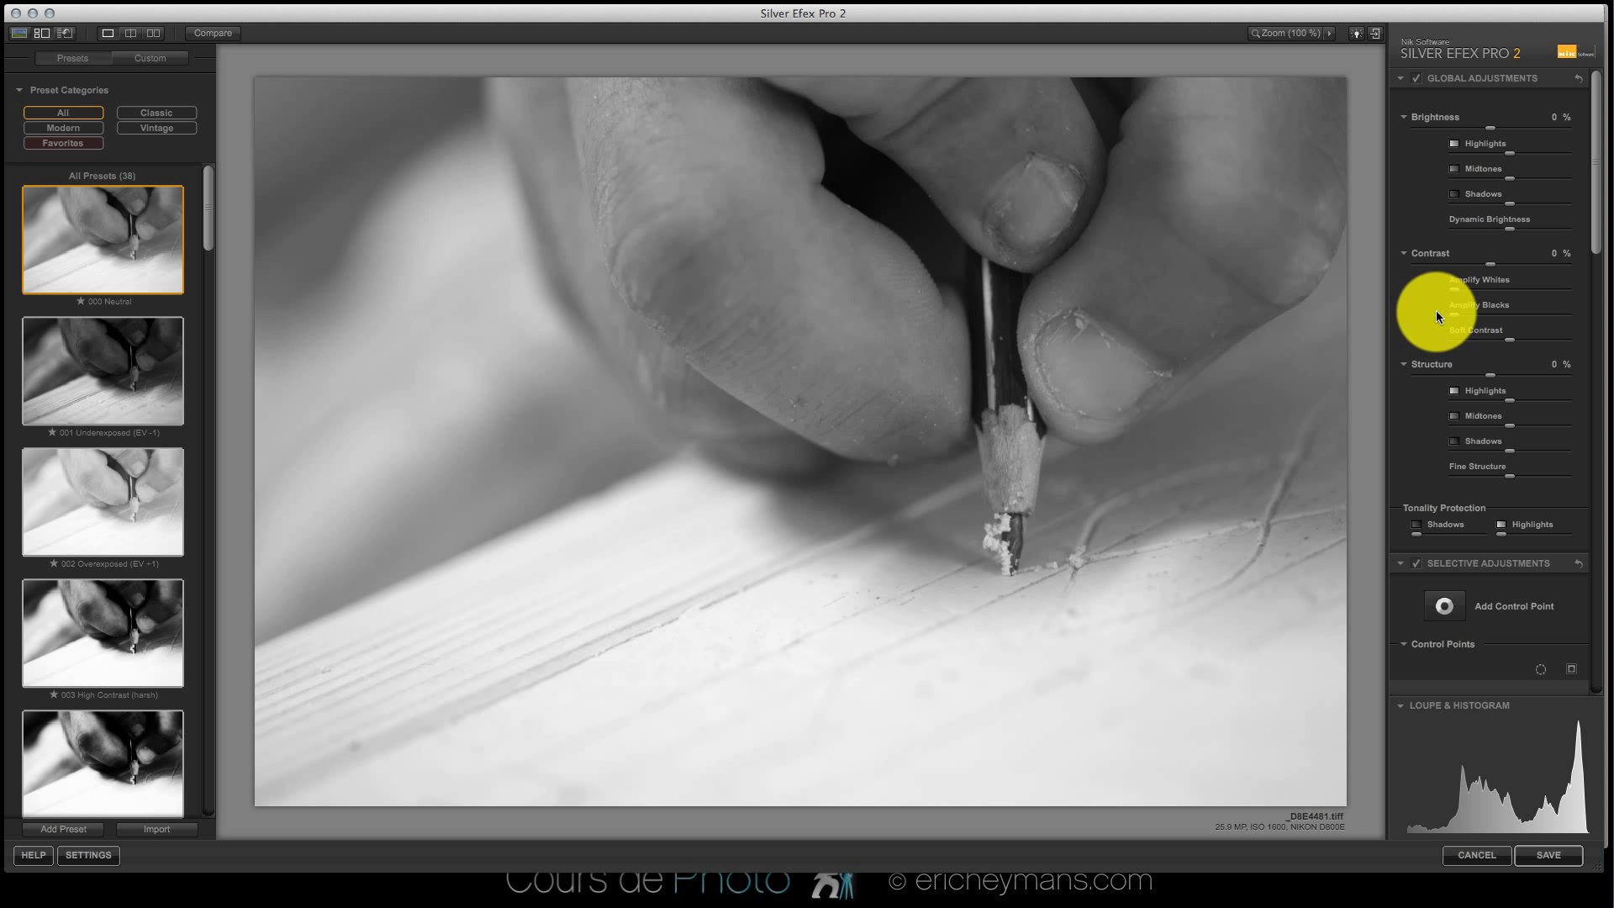
Apply the blue color filter to the black-and-white photo and set its strength to 34 %.
{"action": "scroll", "coordinate": [1472, 341], "scroll_direction": "down", "scroll_amount": 9}
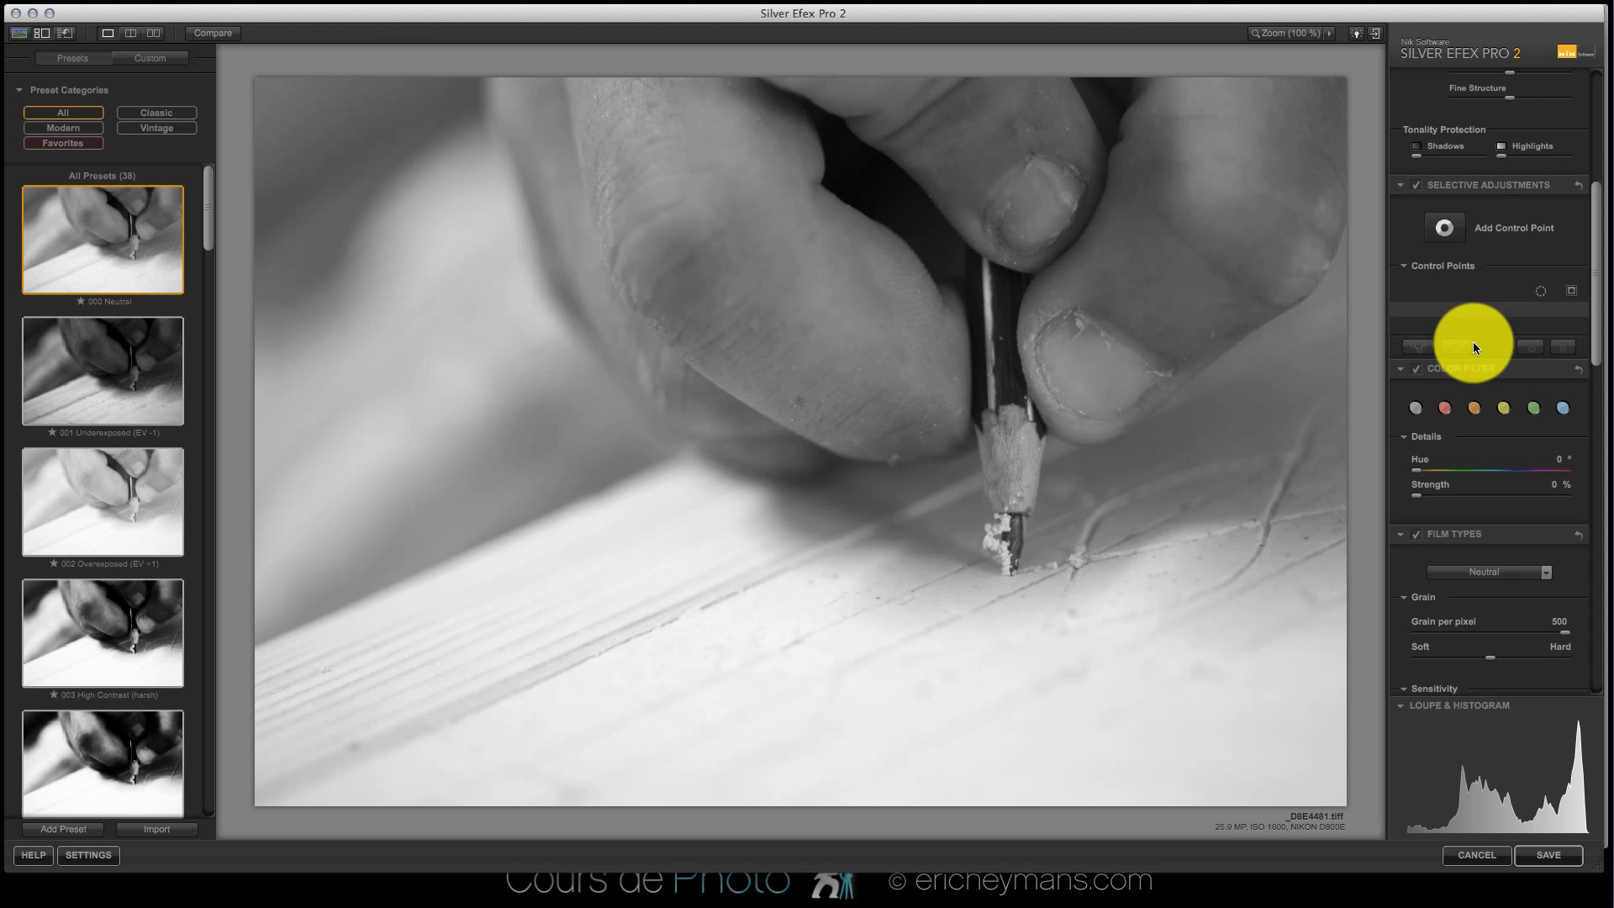
{"action": "scroll", "coordinate": [1473, 342], "scroll_direction": "down", "scroll_amount": 2}
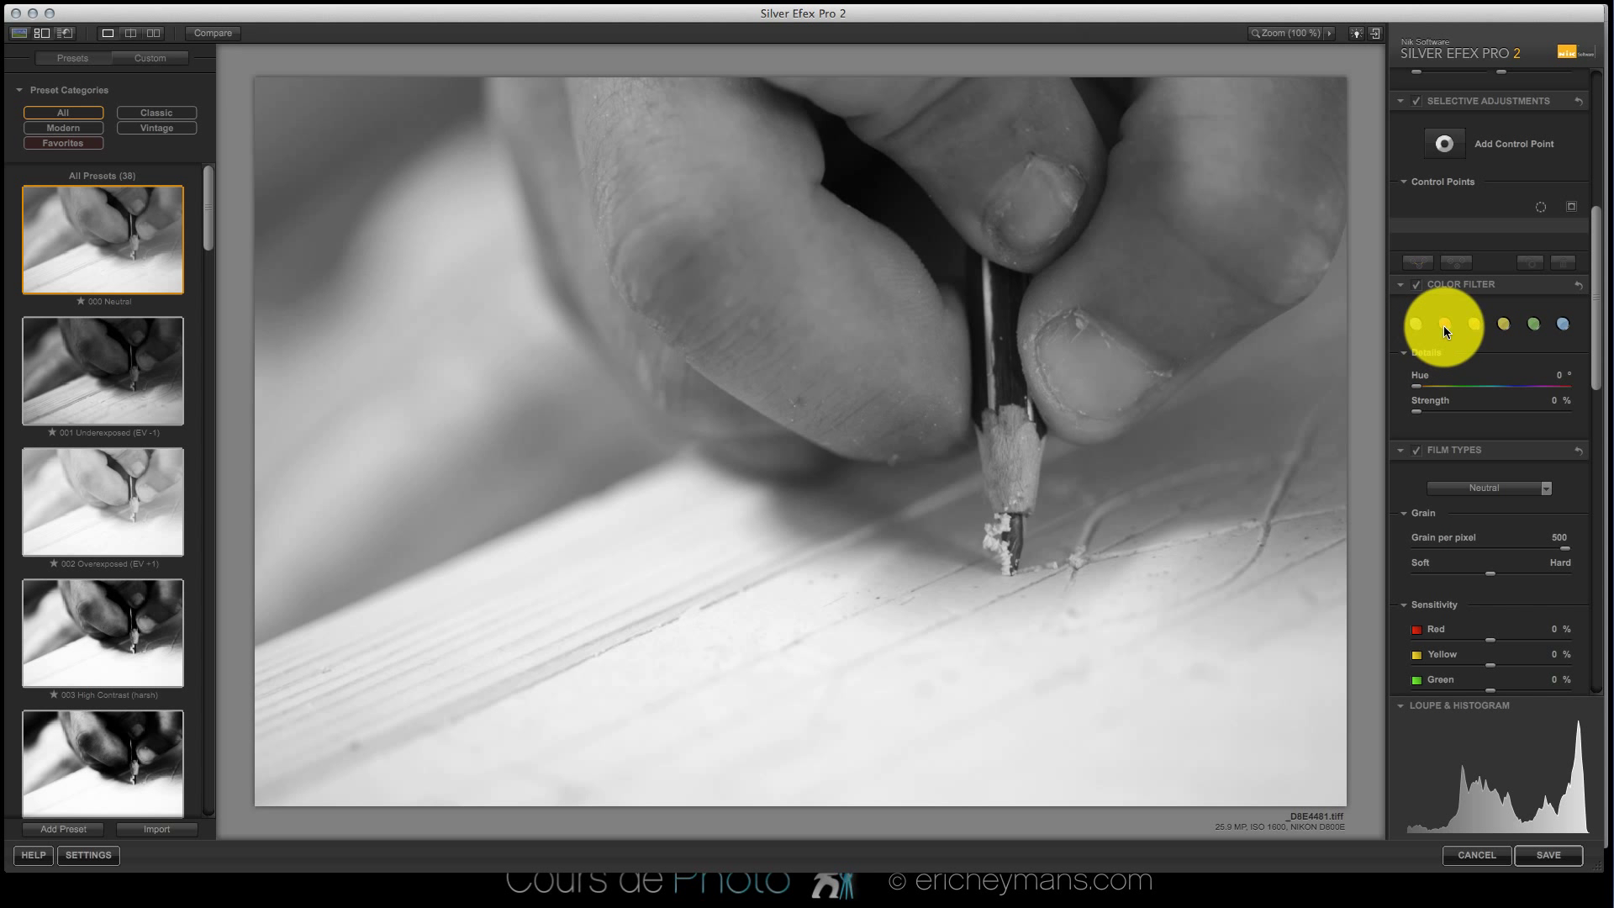
{"action": "left_click", "coordinate": [1563, 325]}
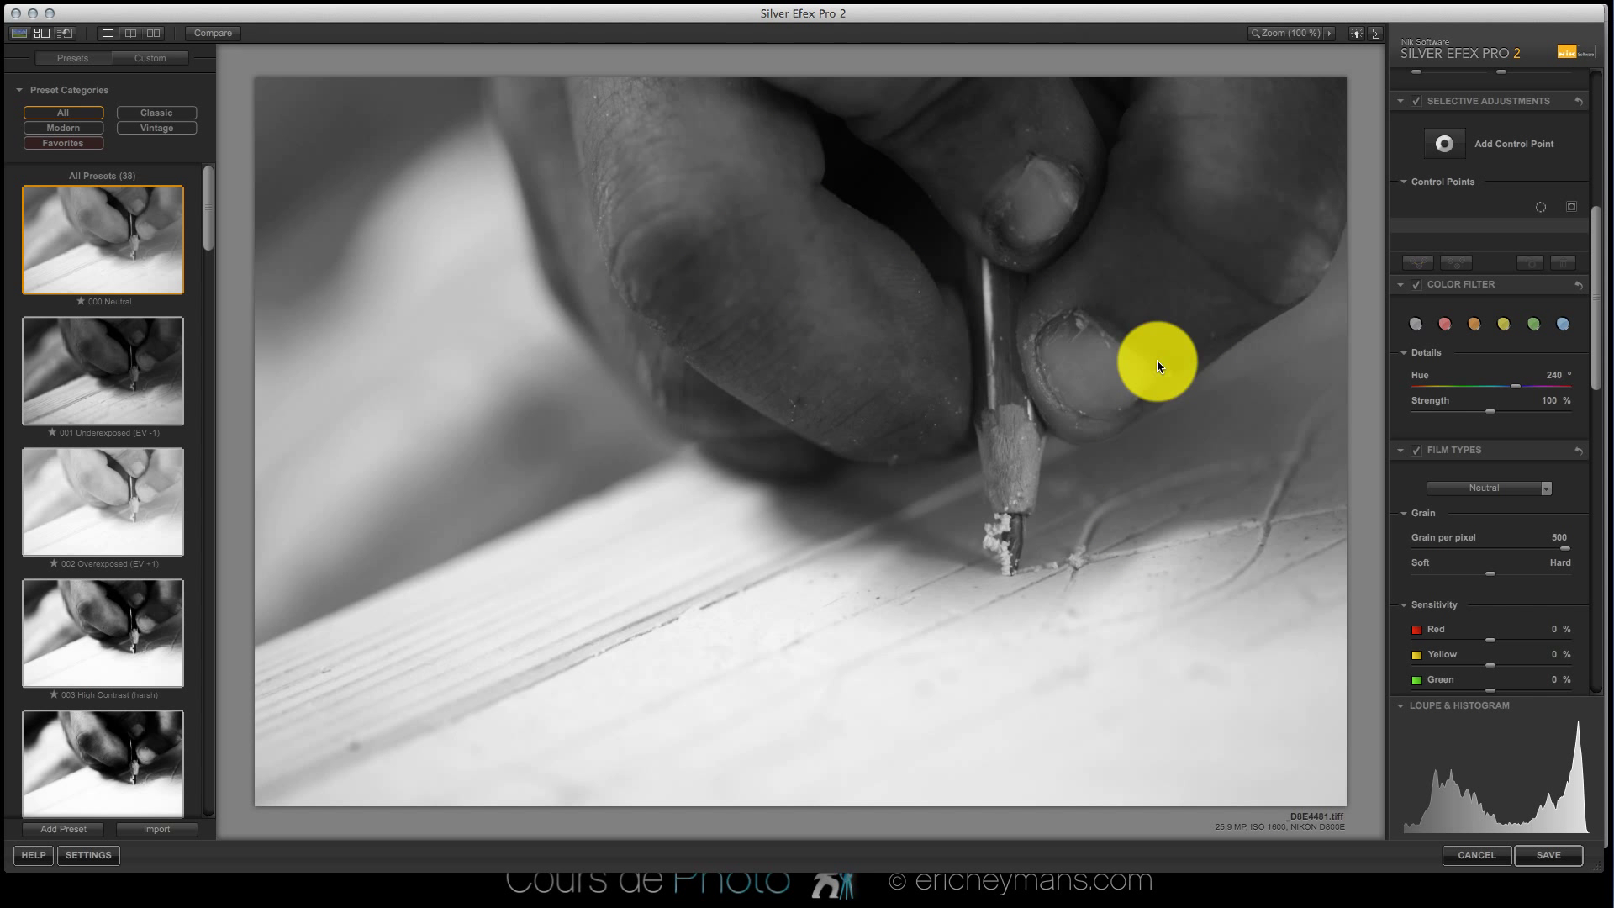
{"action": "mouse_move", "coordinate": [1491, 408]}
{"action": "left_mouse_down"}
{"action": "mouse_move", "coordinate": [1391, 422]}
{"action": "mouse_move", "coordinate": [1494, 413]}
{"action": "left_mouse_up"}
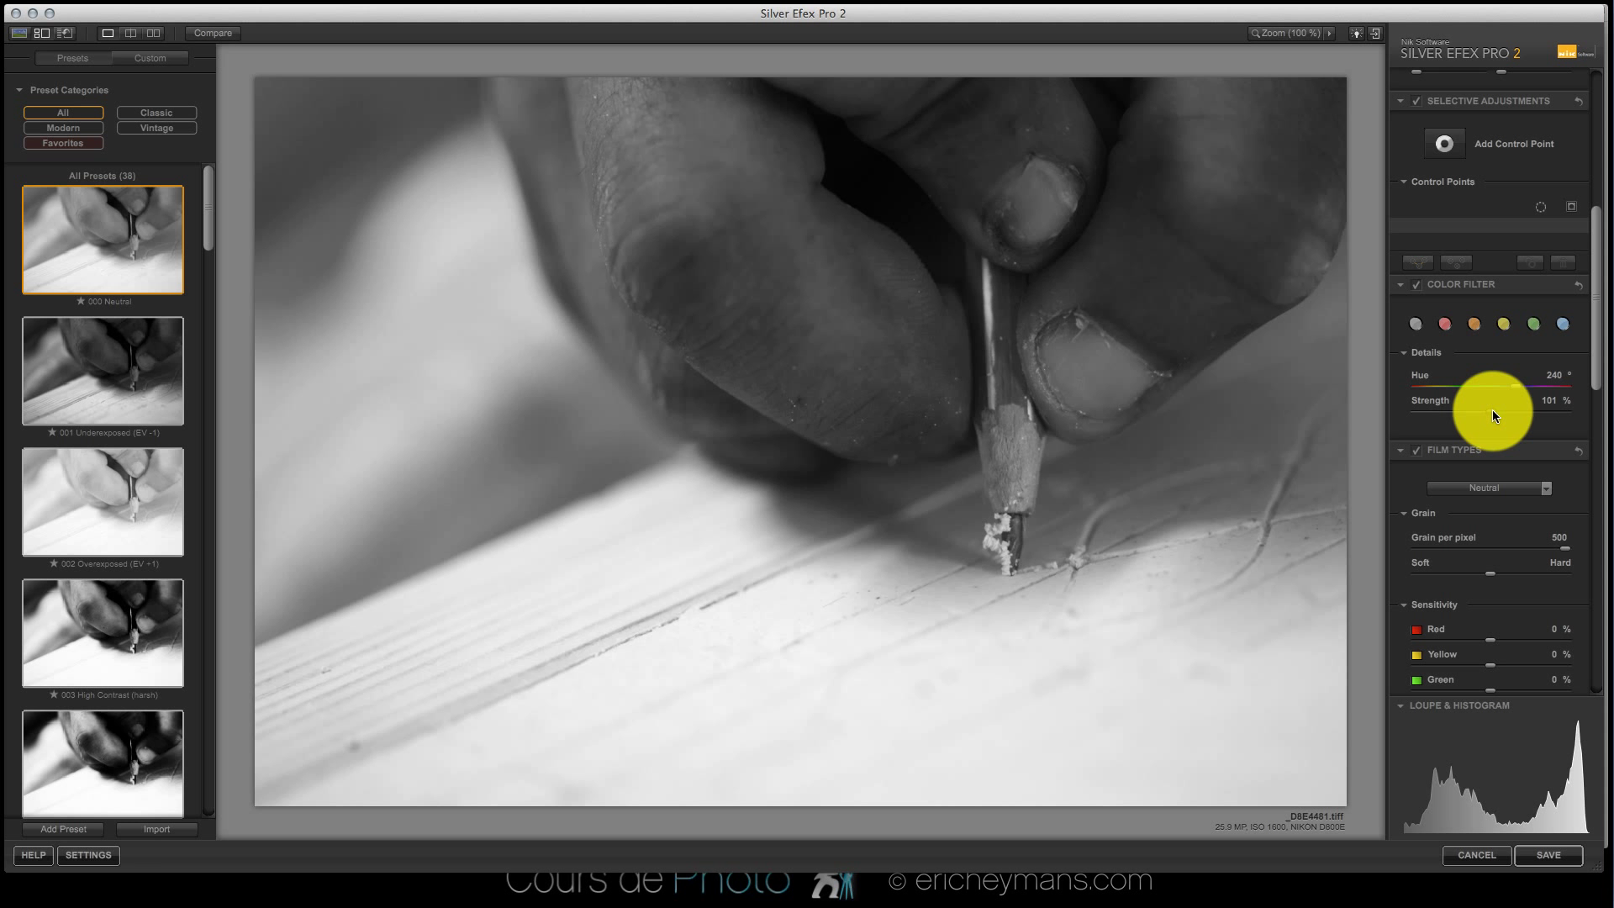
{"action": "left_click_drag", "start_coordinate": [1493, 411], "coordinate": [1443, 410]}
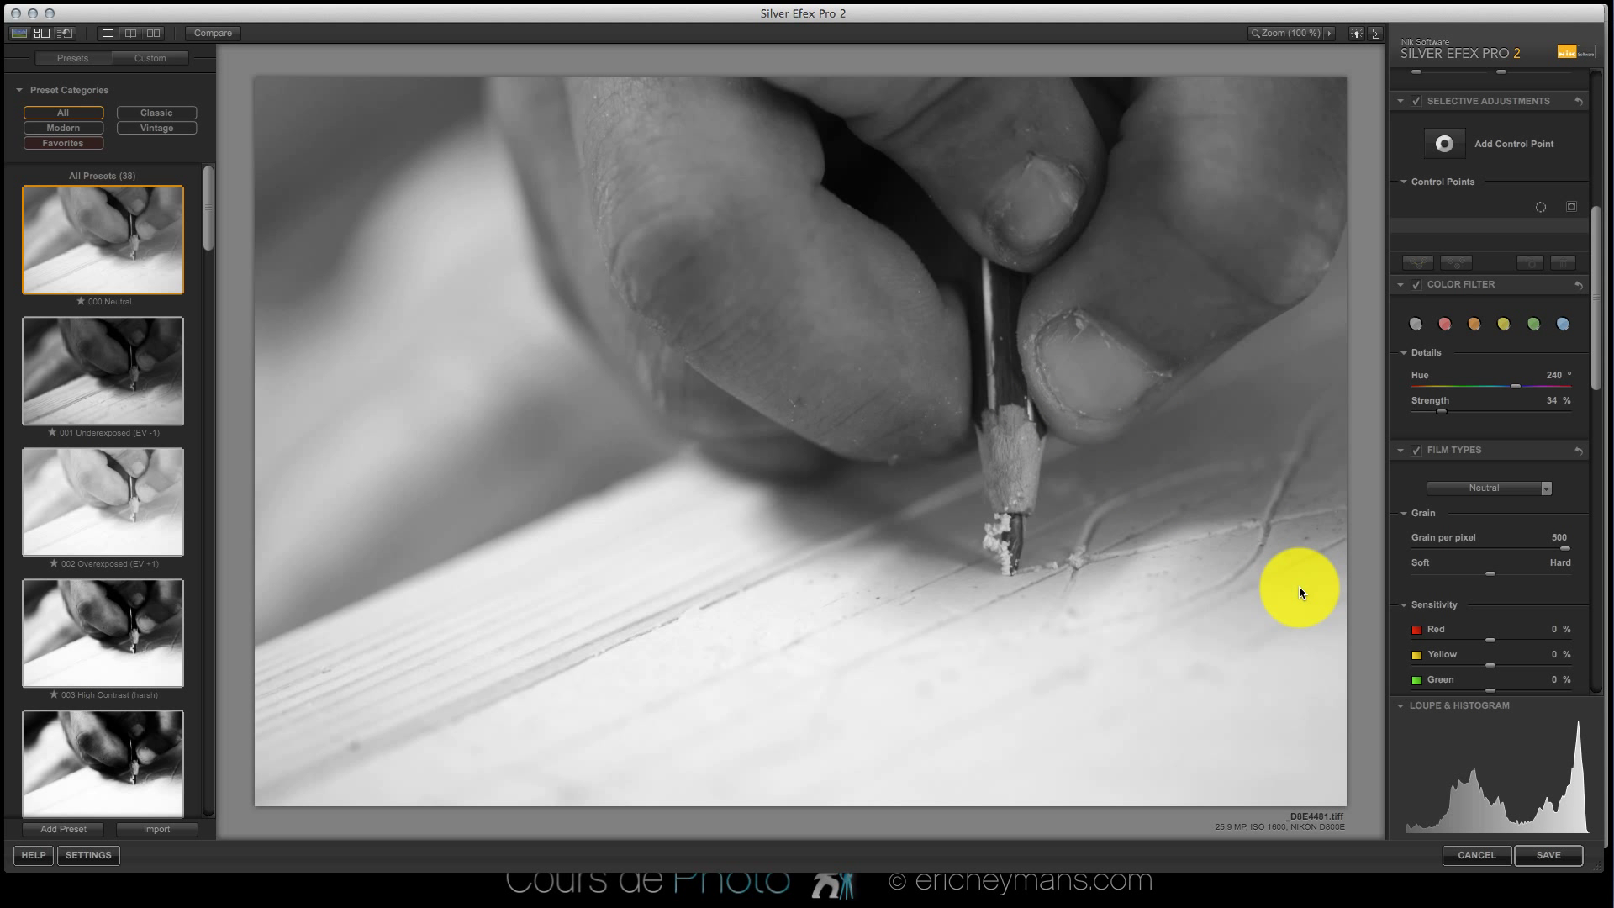
Look through the film type and finishing adjustments, and switch the preview area from the histogram to the loupe and back.
{"action": "left_click", "coordinate": [1435, 706]}
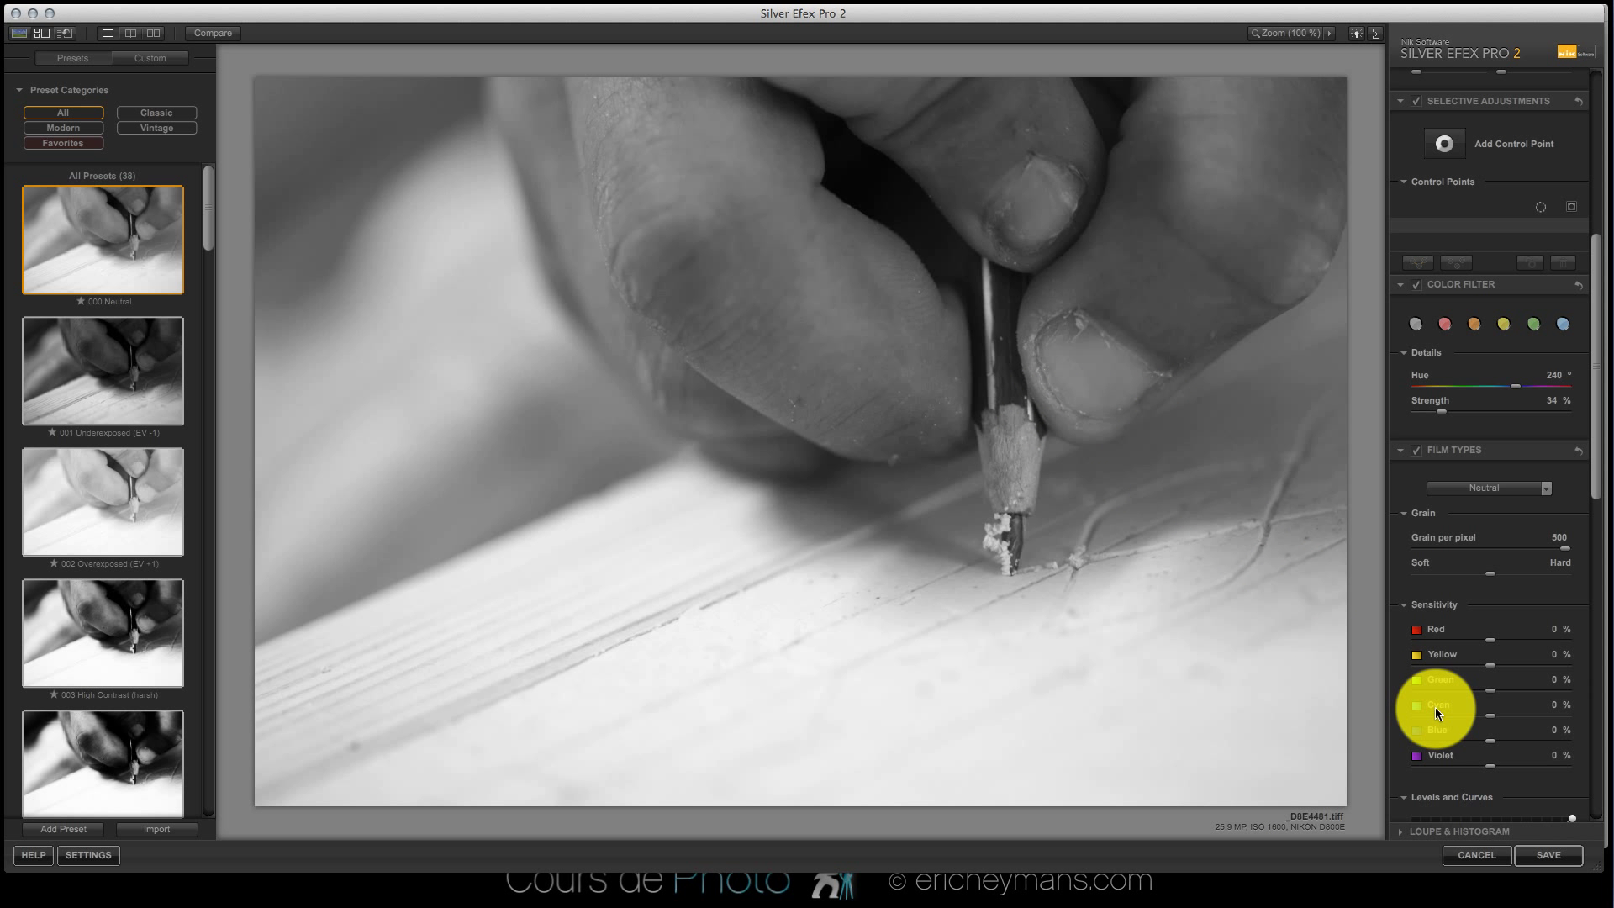
{"action": "scroll", "coordinate": [1470, 789], "scroll_direction": "down", "scroll_amount": 10}
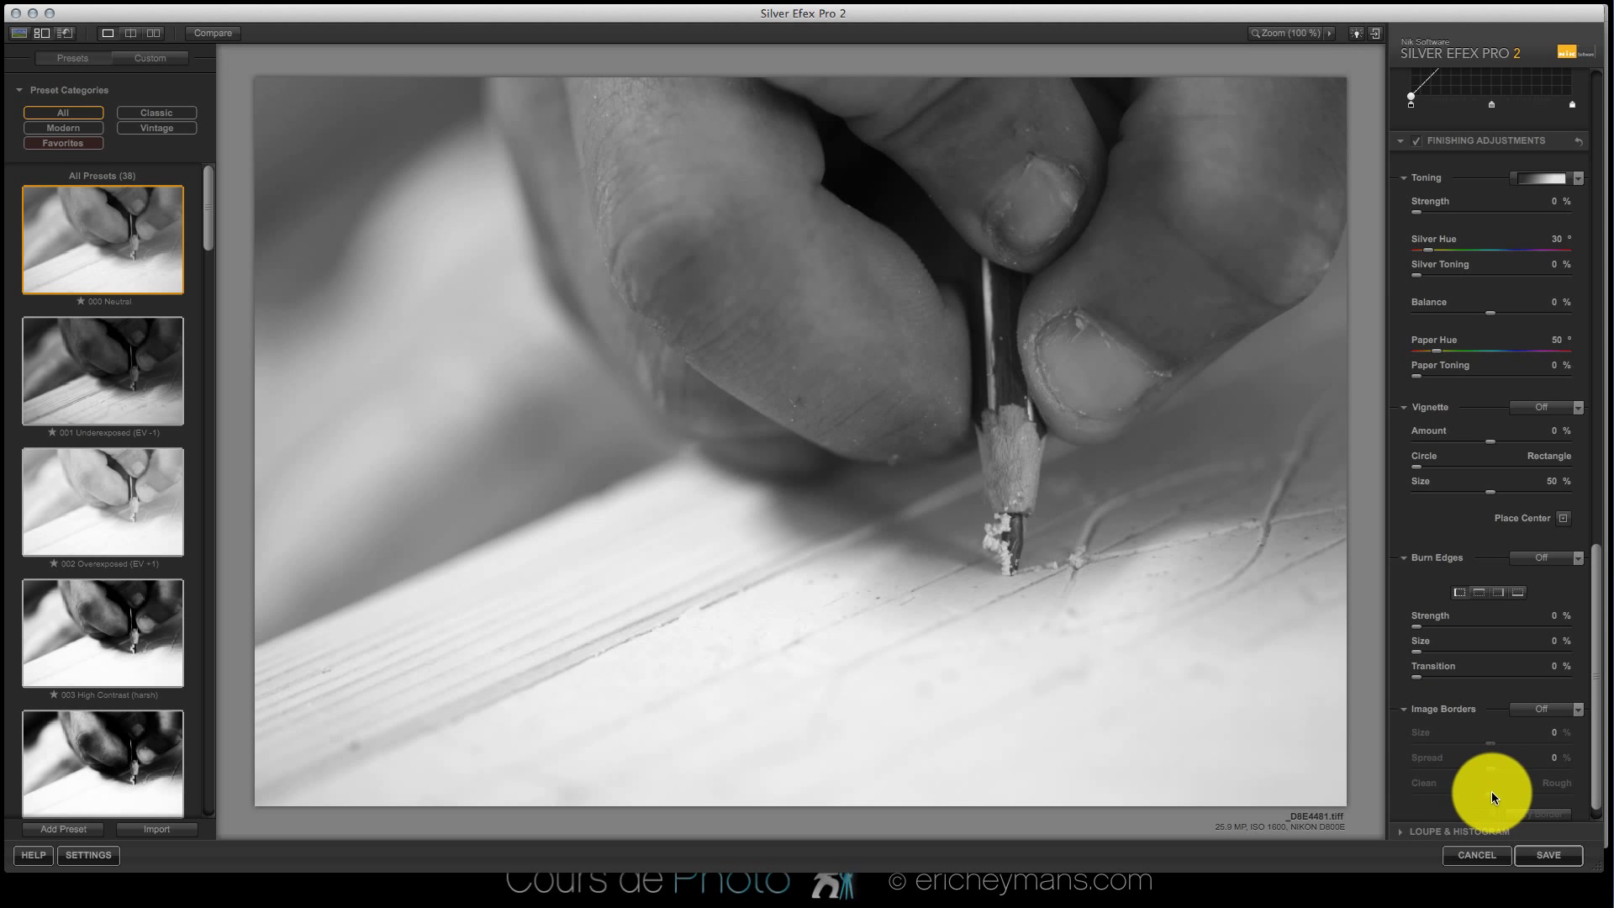
{"action": "left_click", "coordinate": [1486, 836]}
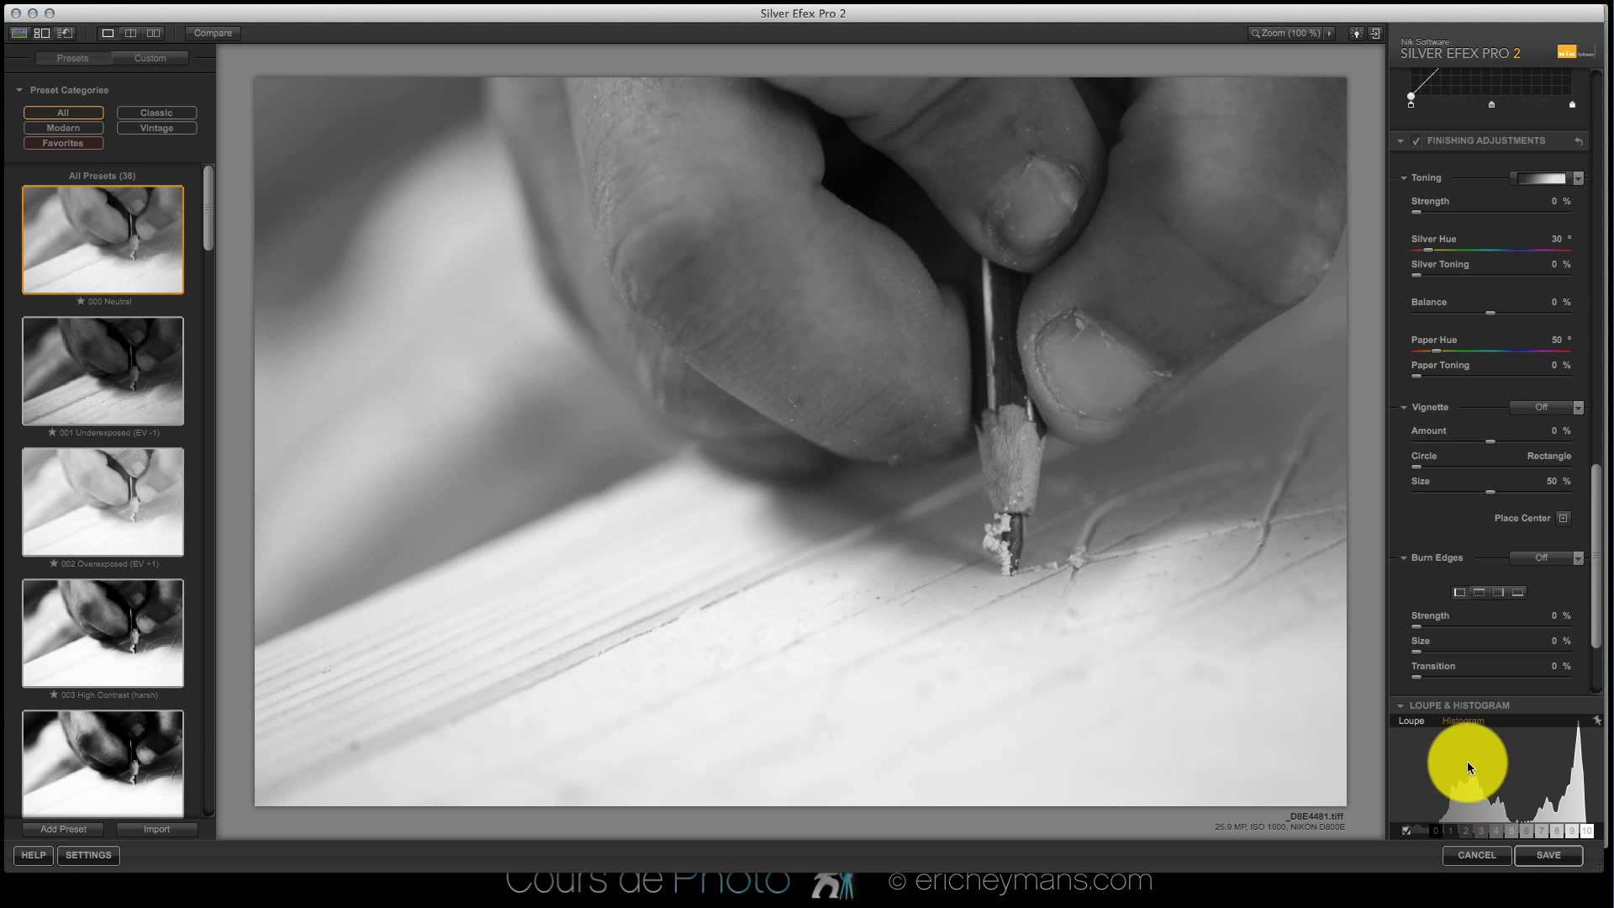
{"action": "left_click", "coordinate": [1419, 723]}
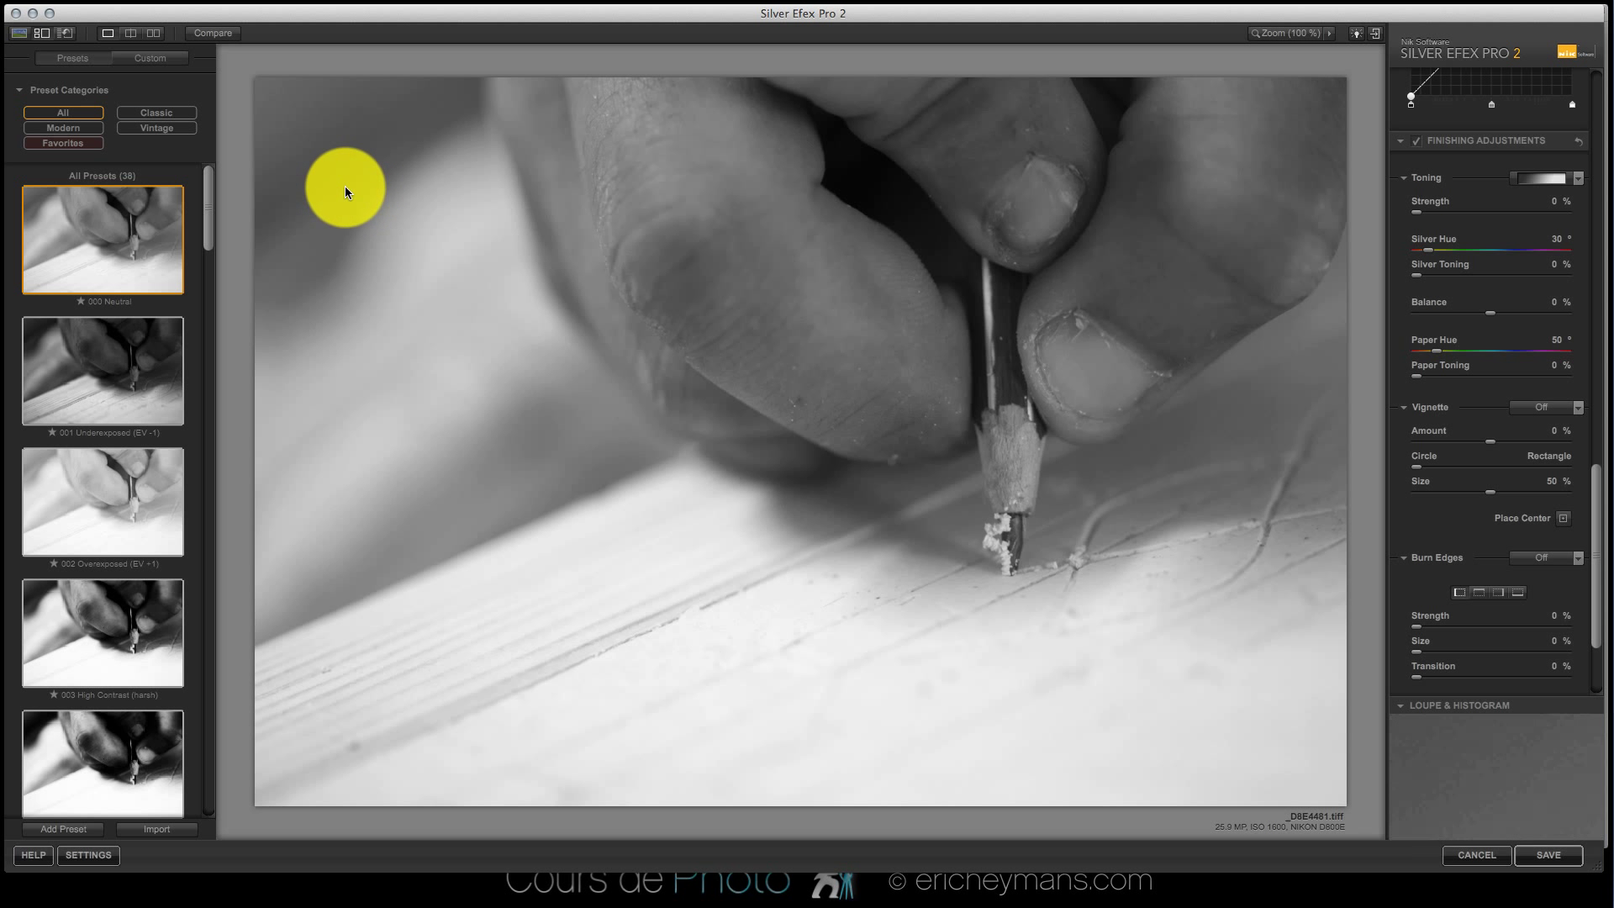
{"action": "left_click", "coordinate": [1424, 706]}
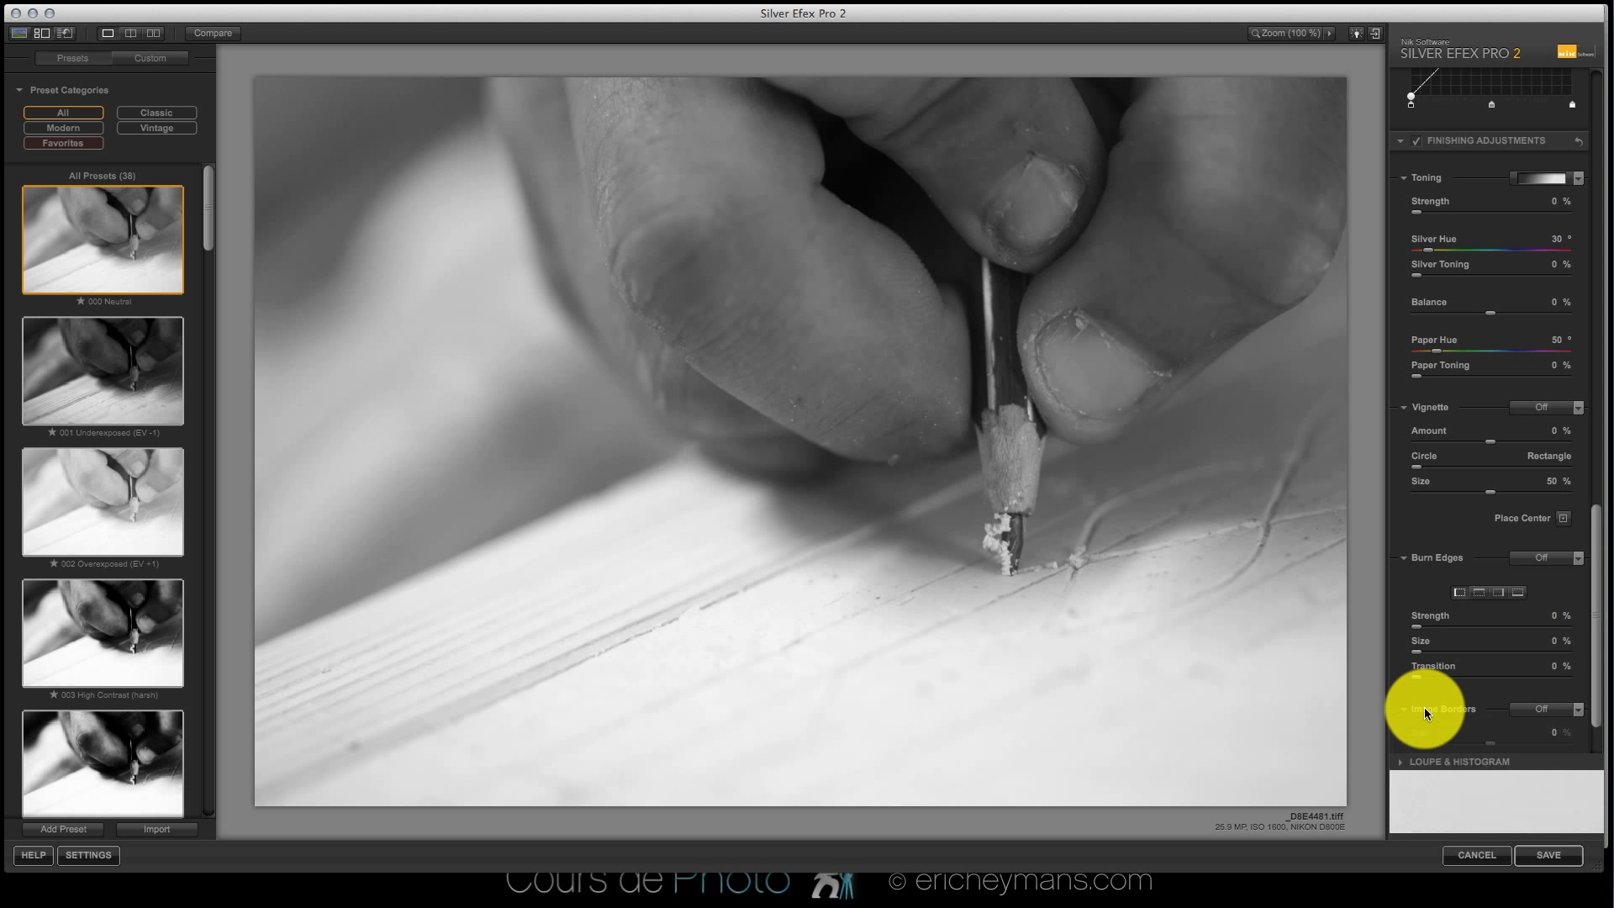
{"action": "left_click", "coordinate": [1475, 833]}
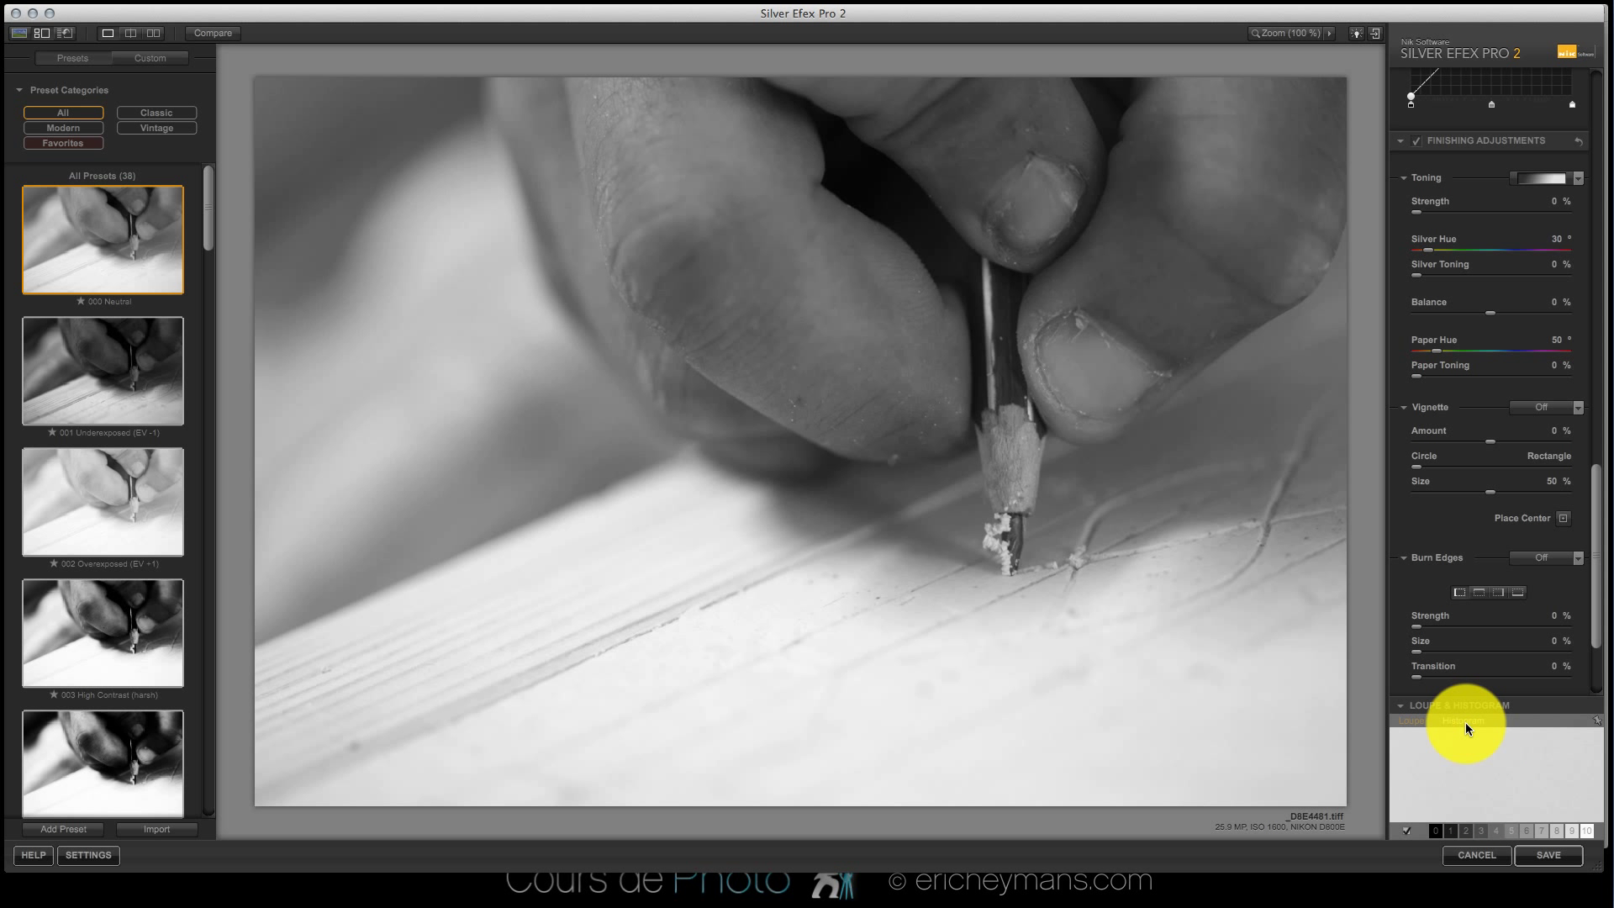
{"action": "left_click", "coordinate": [1457, 721]}
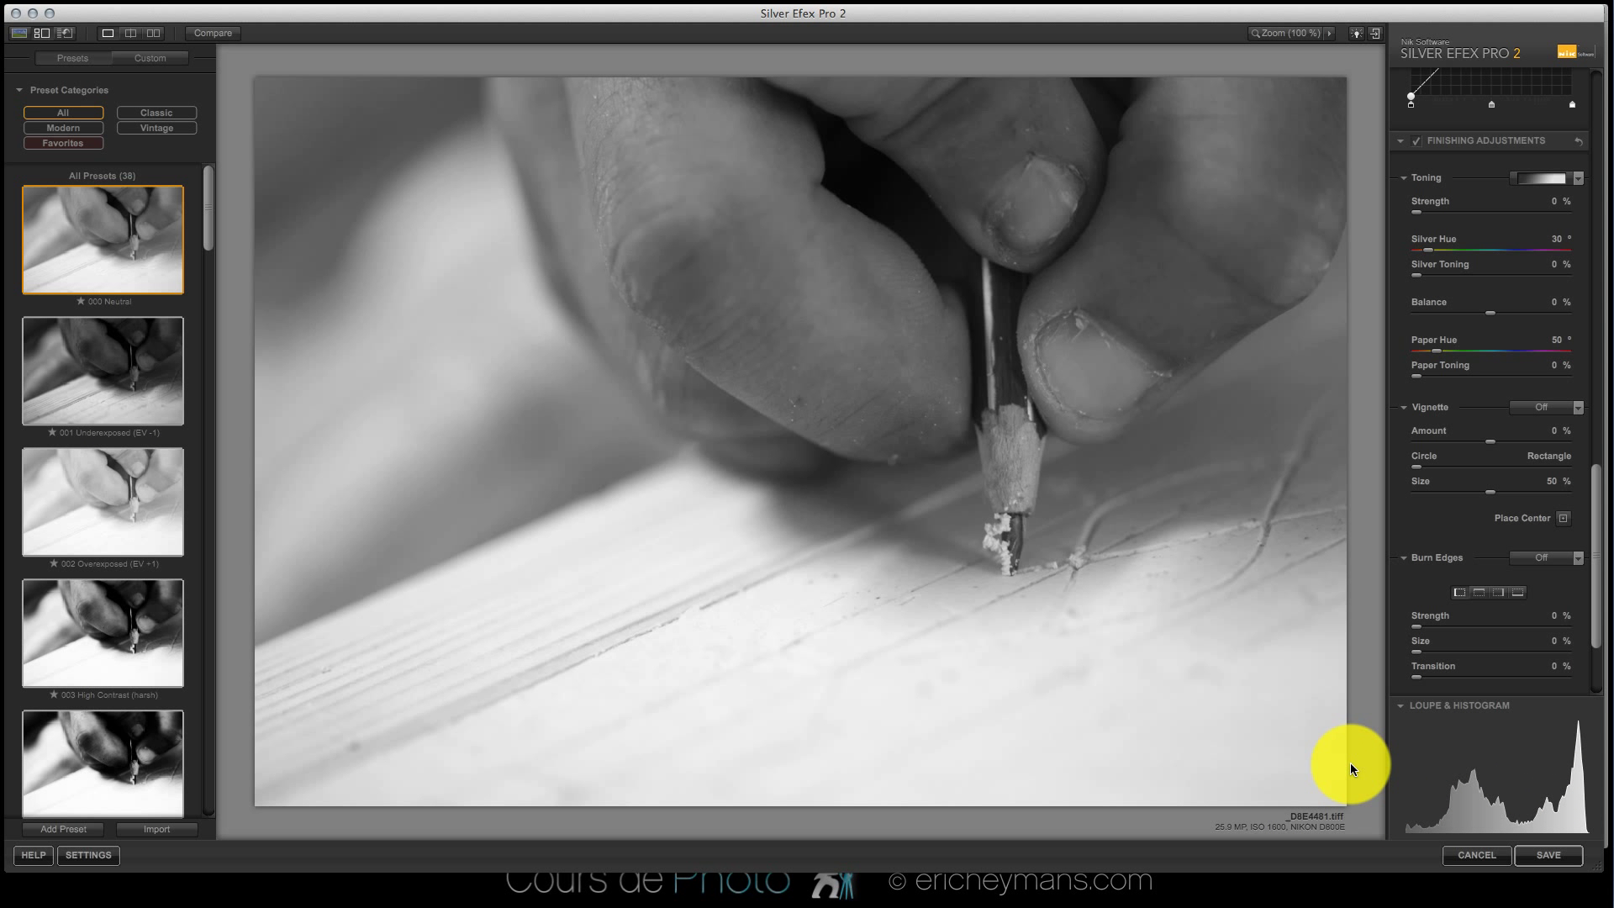
Brighten the midtones slightly, then amplify the whites a little and the blacks strongly in the global adjustments.
{"action": "scroll", "coordinate": [1511, 451], "scroll_direction": "up", "scroll_amount": 15}
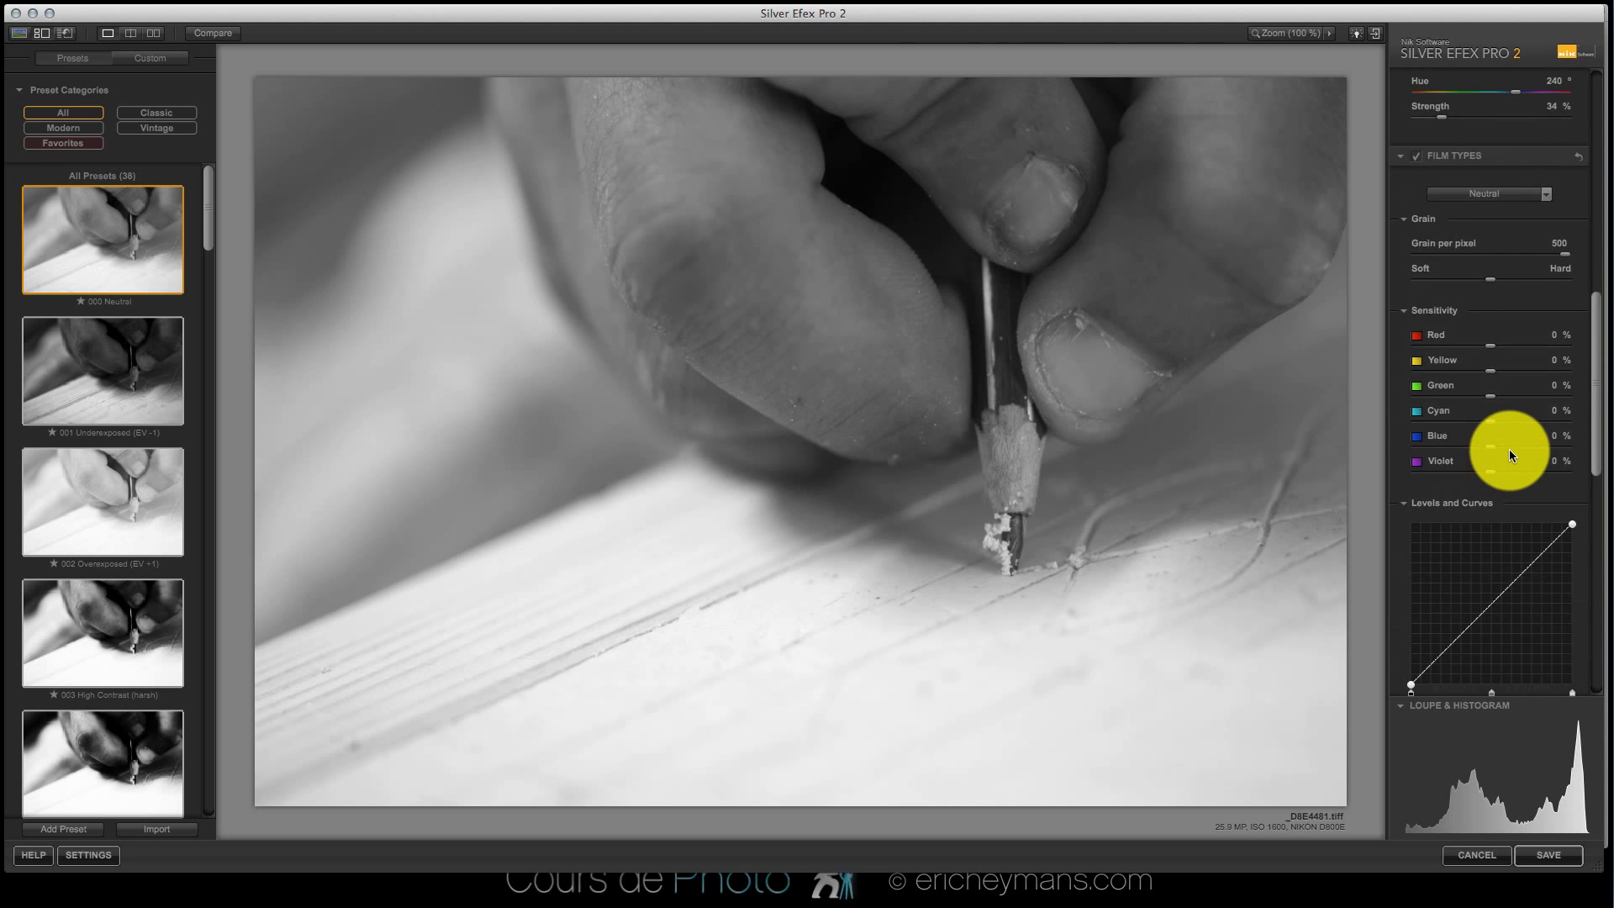
{"action": "scroll", "coordinate": [1510, 452], "scroll_direction": "up", "scroll_amount": 8}
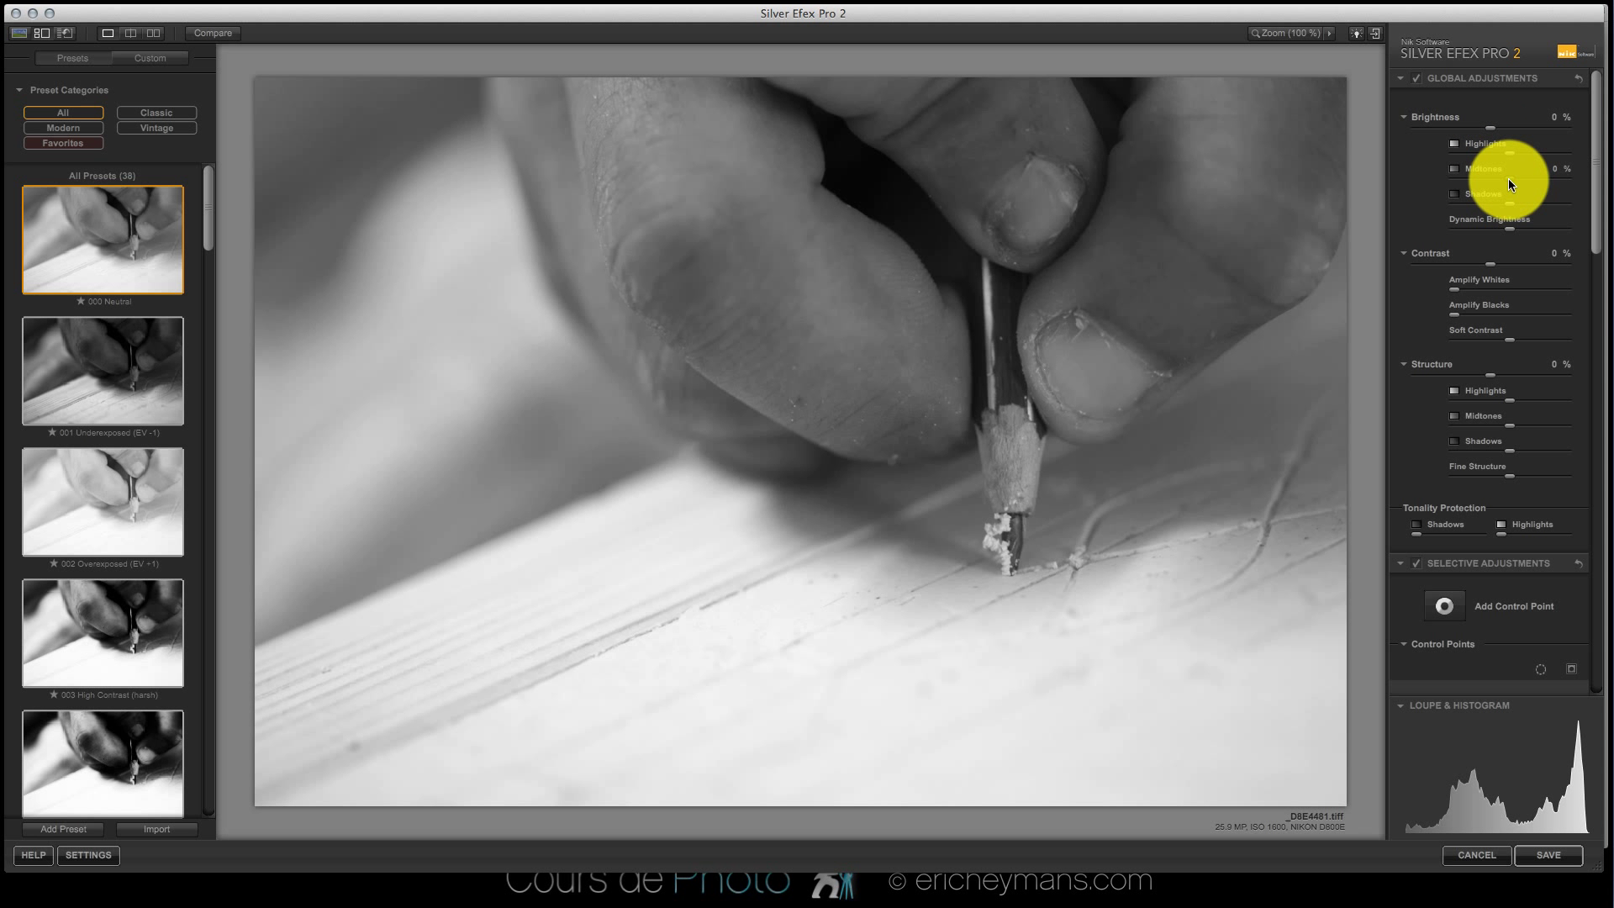
{"action": "left_click_drag", "start_coordinate": [1518, 184], "coordinate": [1520, 182]}
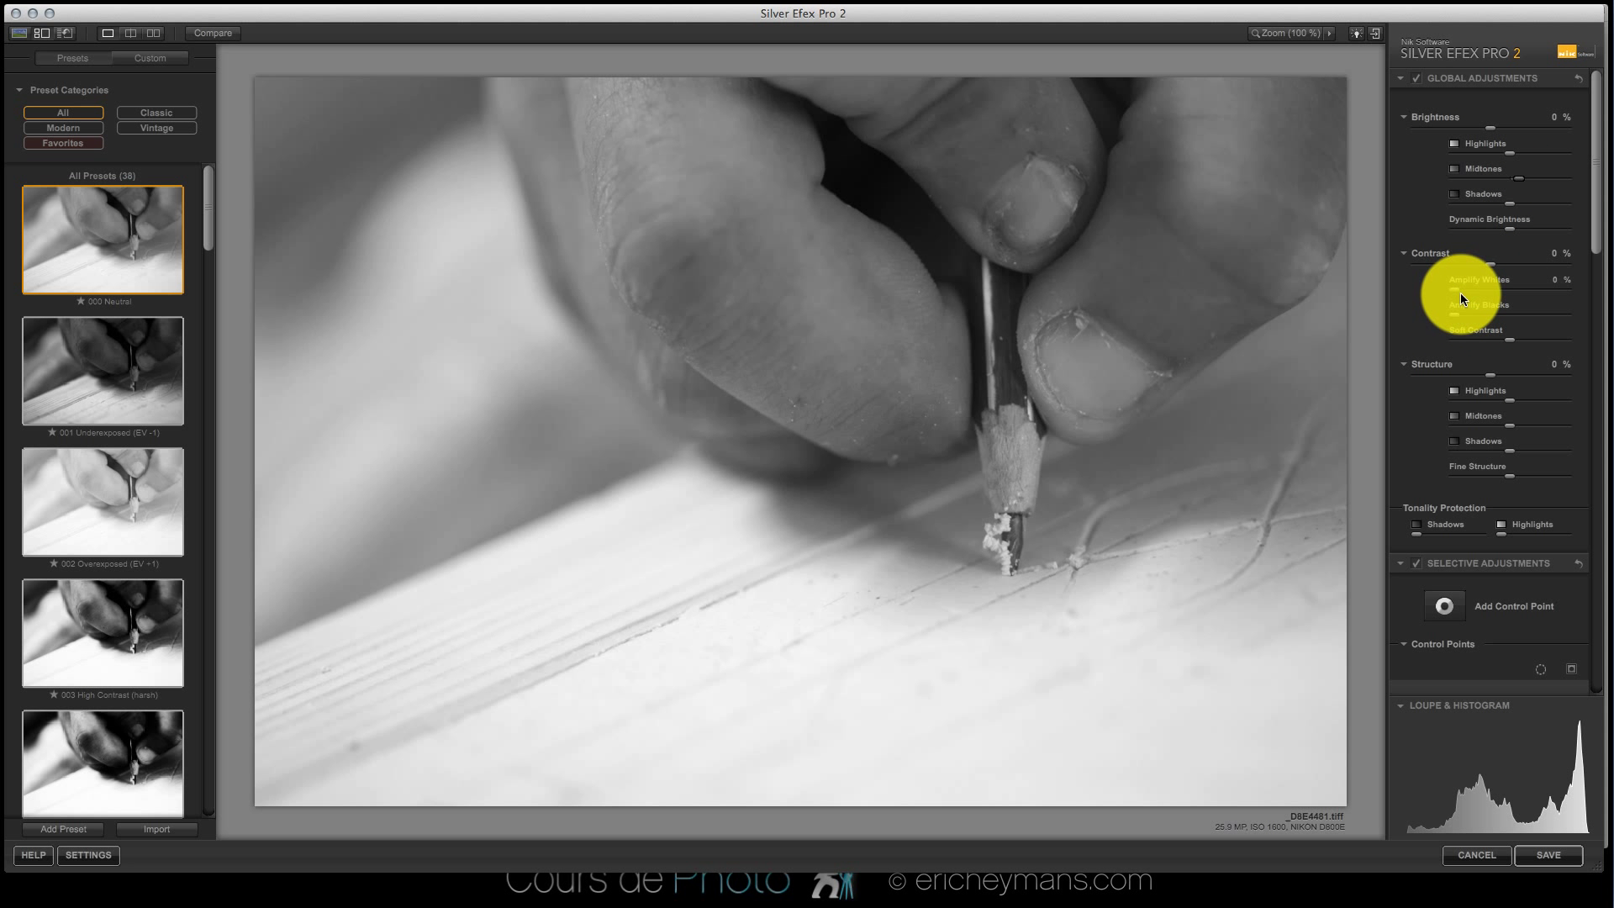
{"action": "left_click_drag", "start_coordinate": [1457, 289], "coordinate": [1534, 313]}
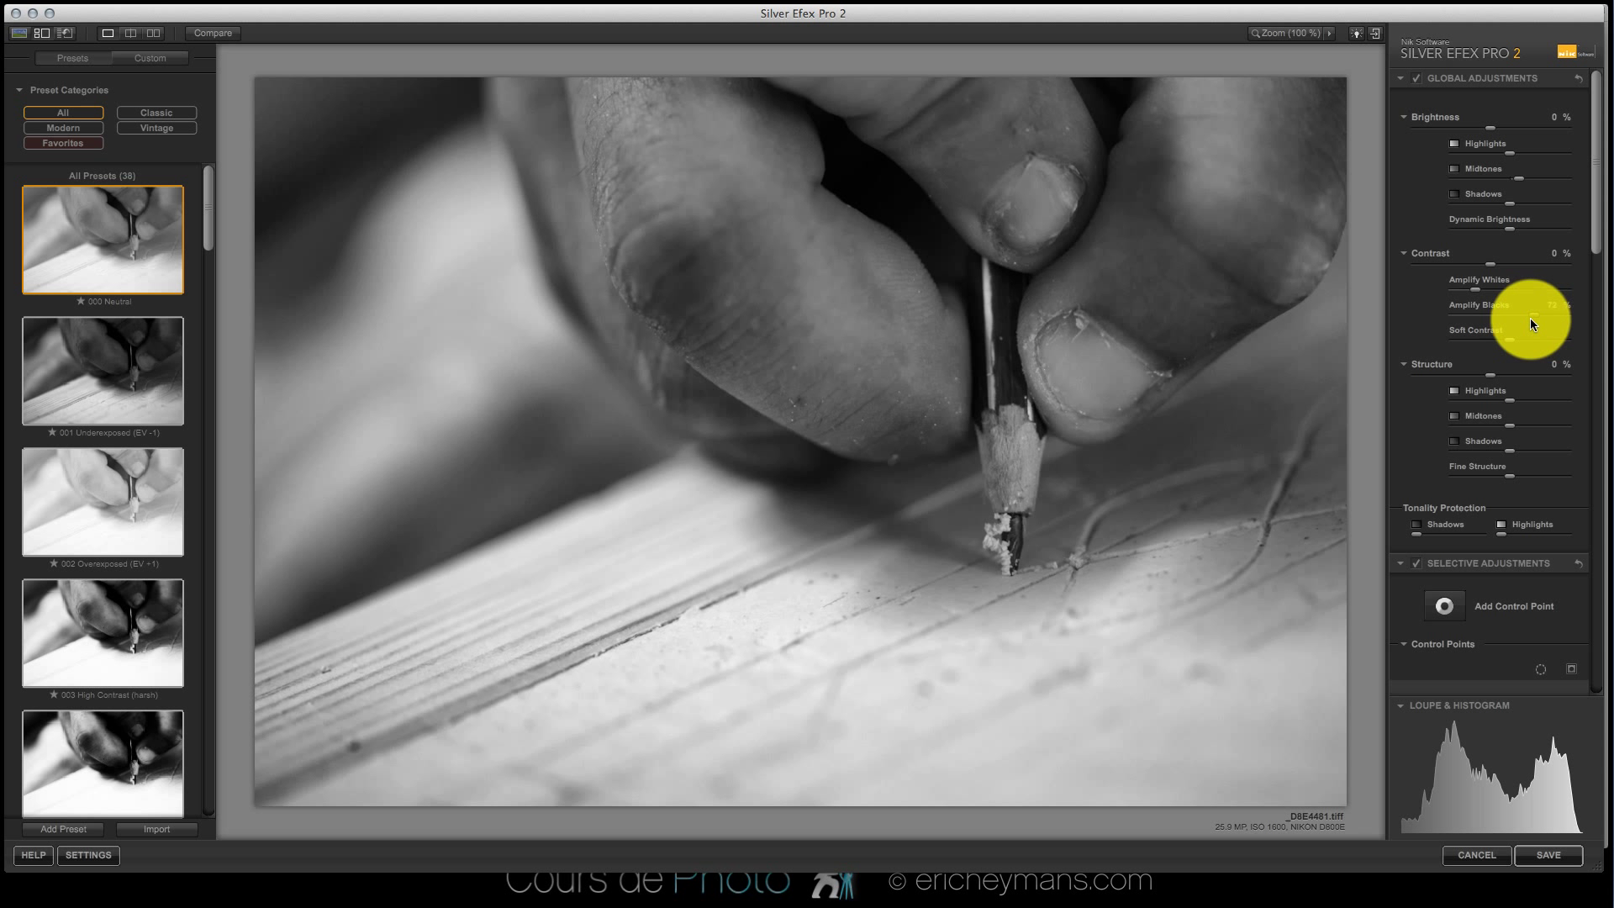
Add a control point on the lower part of the large finger and increase its structure moderately.
{"action": "scroll", "coordinate": [1525, 320], "scroll_direction": "down", "scroll_amount": 3}
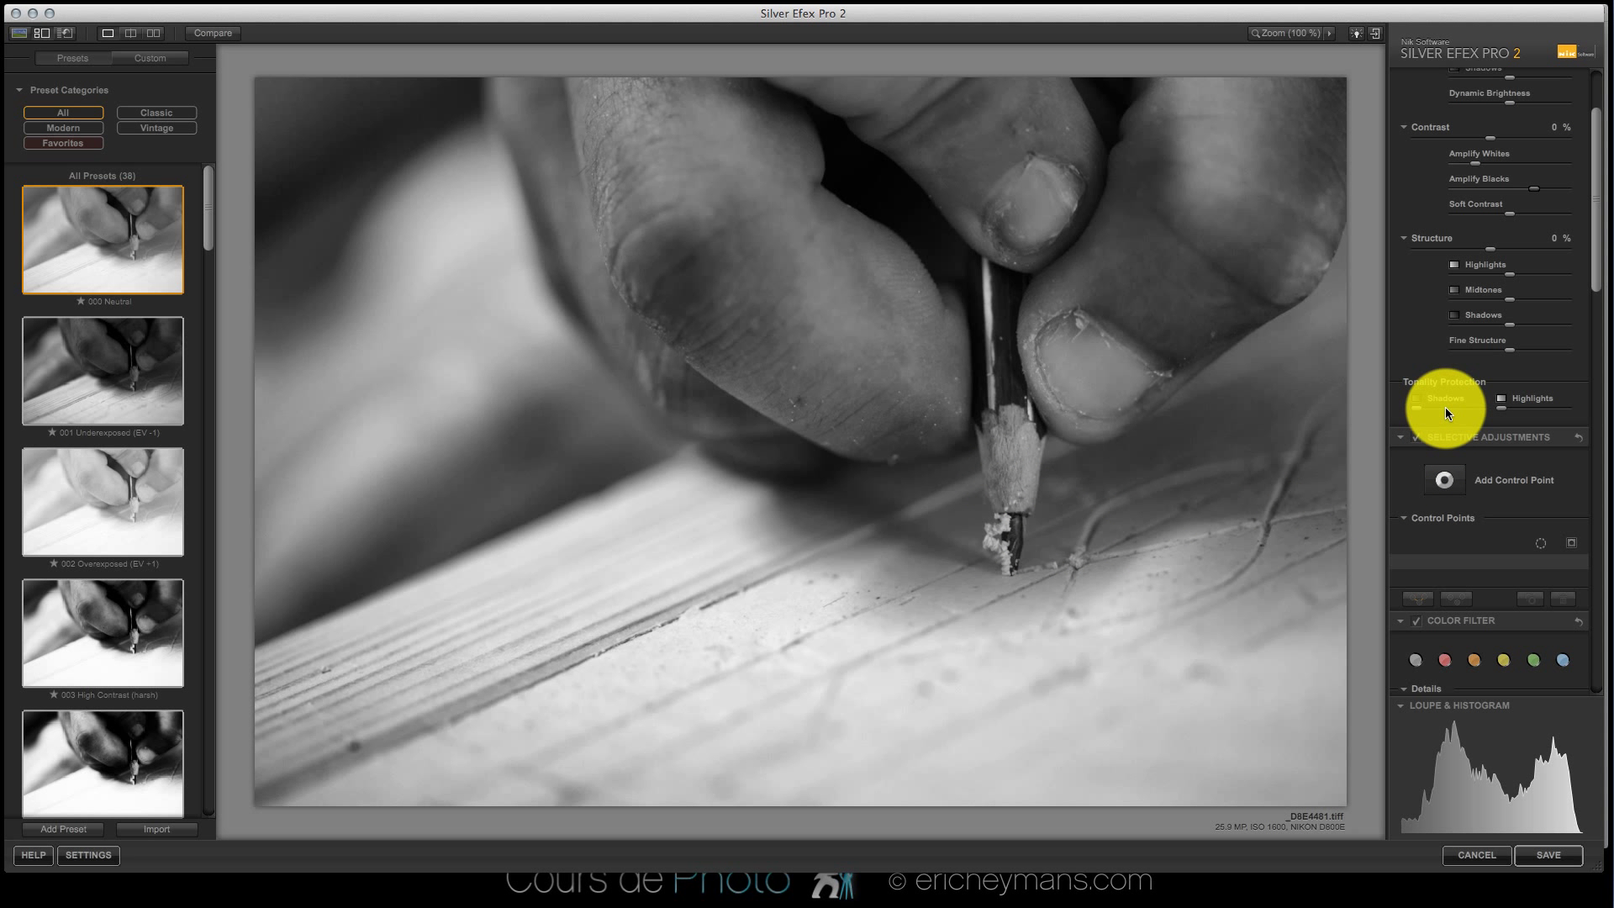
{"action": "left_click", "coordinate": [1445, 479]}
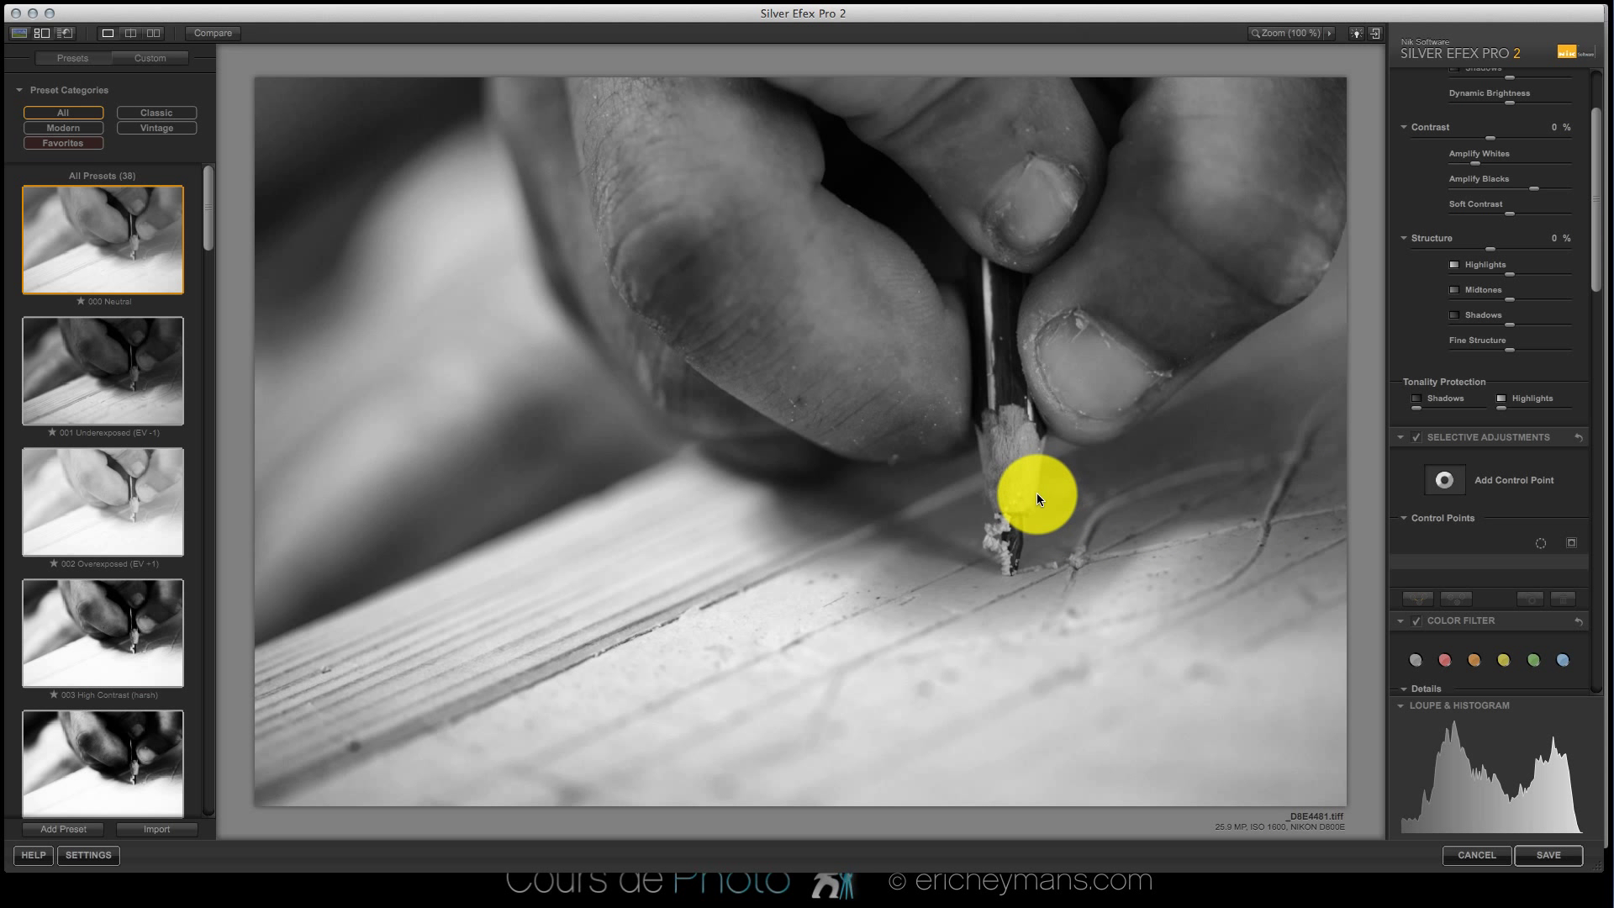
{"action": "left_click", "coordinate": [816, 379]}
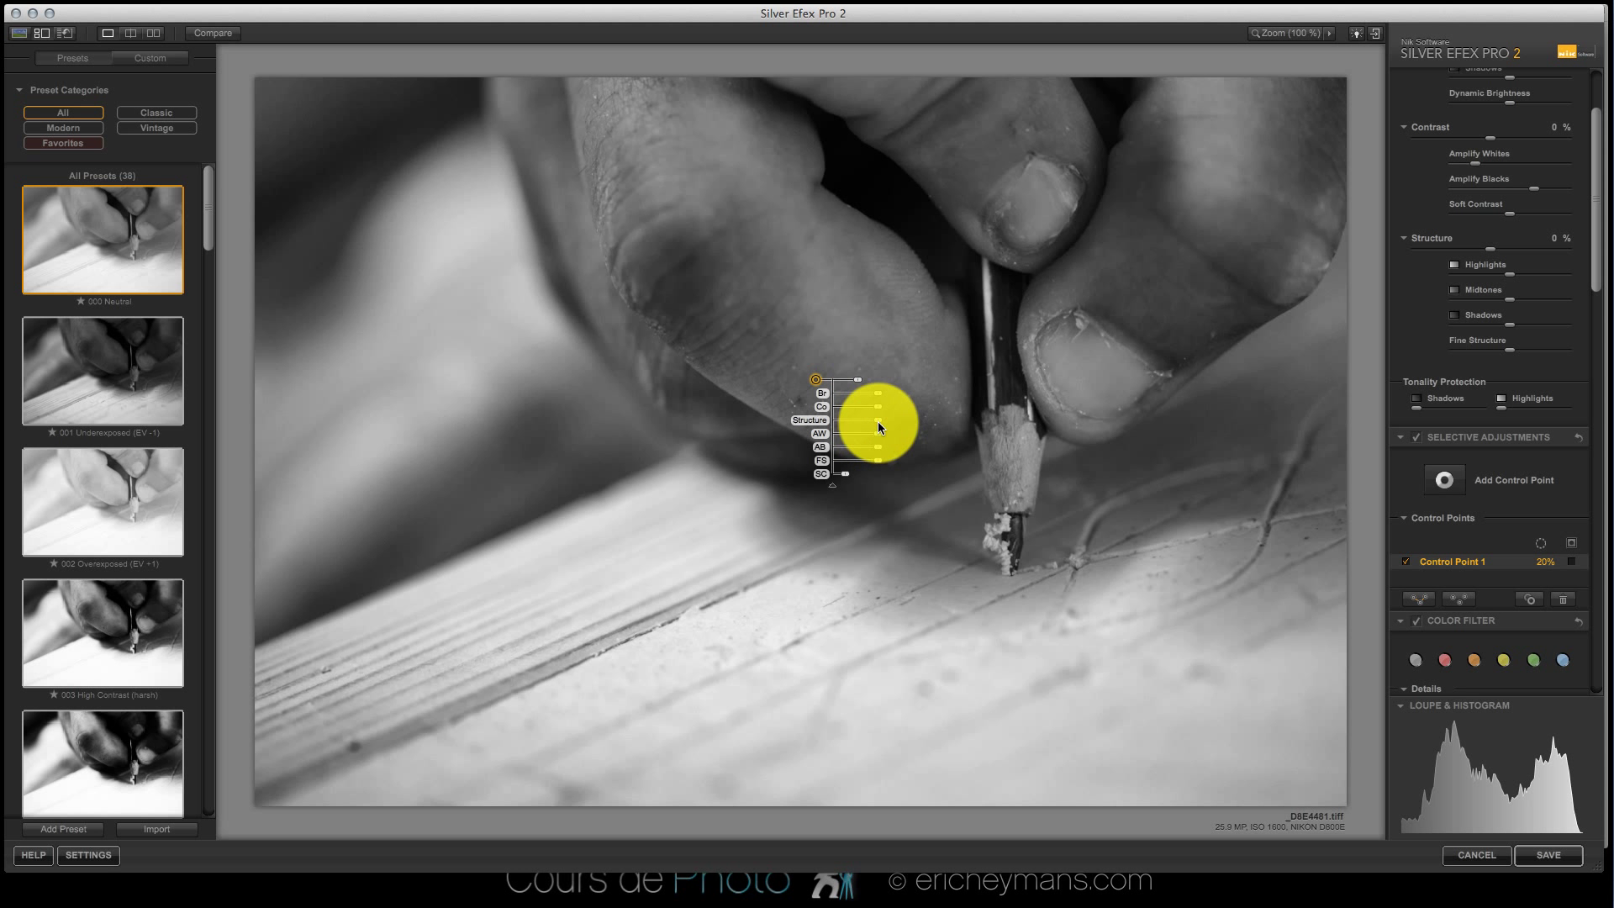
{"action": "mouse_move", "coordinate": [880, 418]}
{"action": "left_mouse_down"}
{"action": "mouse_move", "coordinate": [925, 420]}
{"action": "mouse_move", "coordinate": [894, 419]}
{"action": "left_mouse_up"}
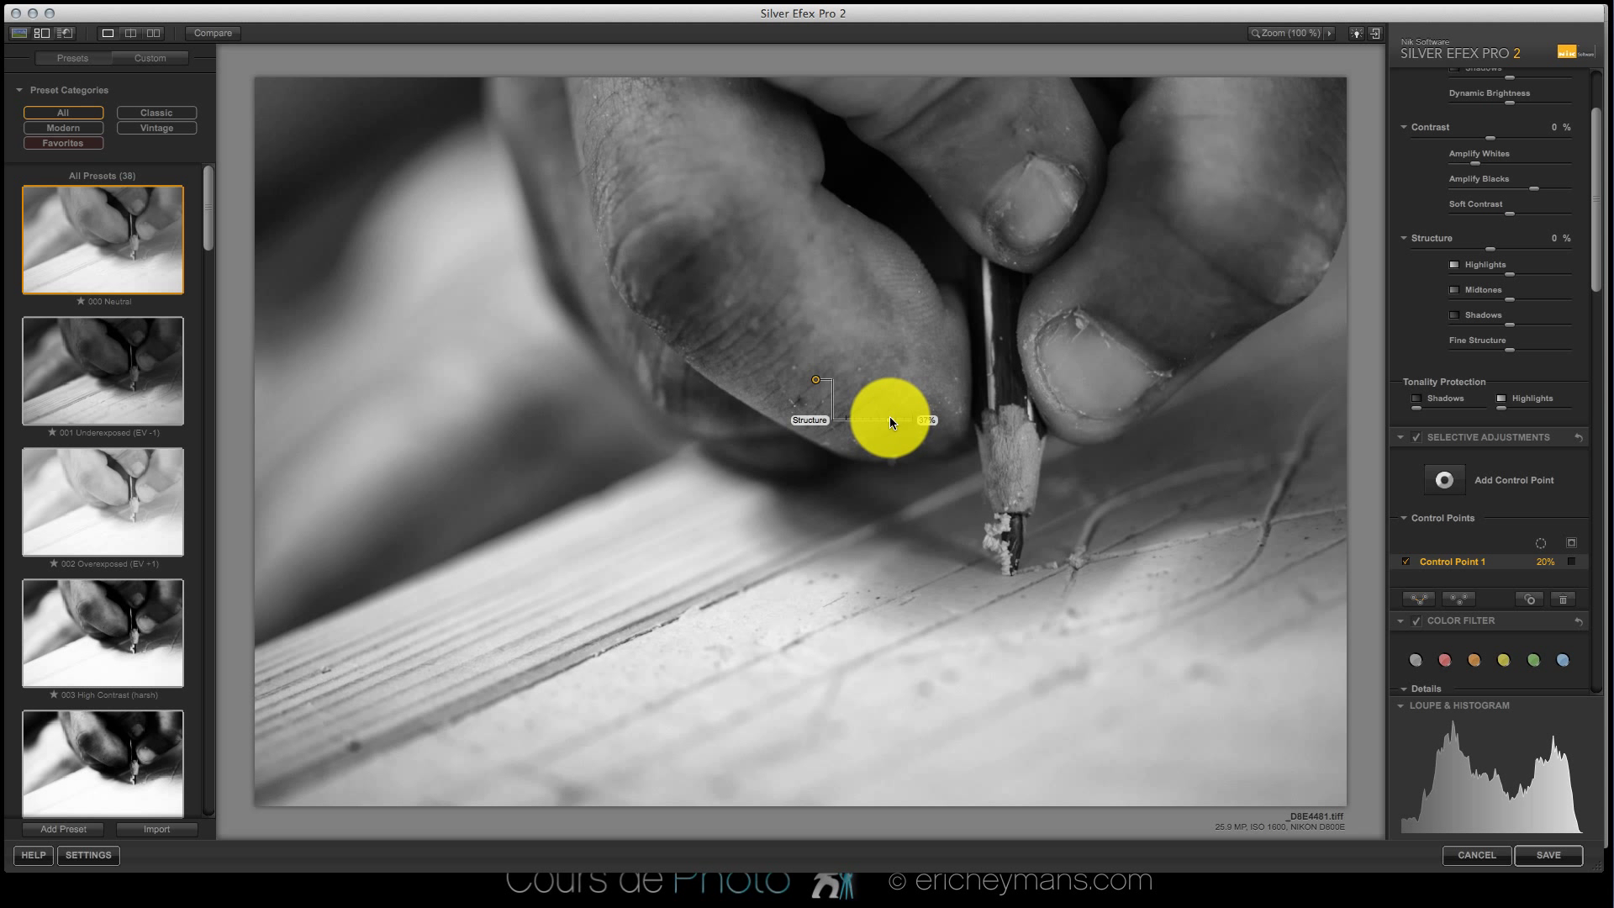
{"action": "left_click_drag", "start_coordinate": [893, 420], "coordinate": [900, 420]}
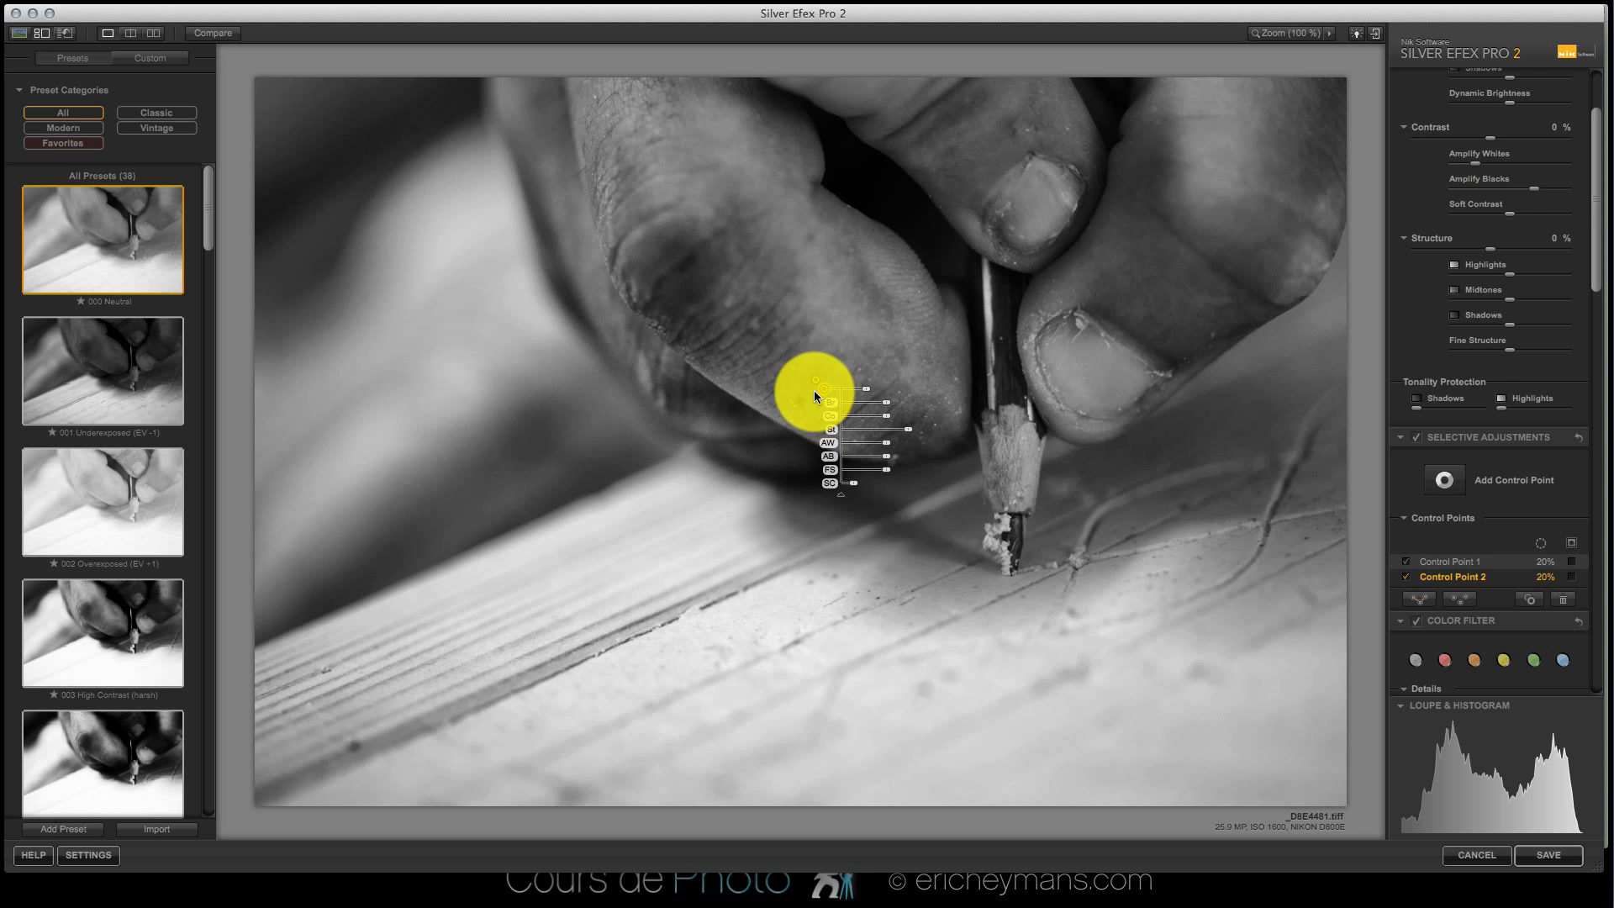
Place copies of the control point above the thumbnail and on the pencil tip, raising the pencil point's fine structure.
{"action": "mouse_move", "coordinate": [819, 385]}
{"action": "left_mouse_down"}
{"action": "mouse_move", "coordinate": [1082, 376]}
{"action": "mouse_move", "coordinate": [1142, 302]}
{"action": "mouse_move", "coordinate": [1097, 297]}
{"action": "mouse_move", "coordinate": [1071, 487]}
{"action": "mouse_move", "coordinate": [1018, 558]}
{"action": "mouse_move", "coordinate": [994, 559]}
{"action": "mouse_move", "coordinate": [1014, 480]}
{"action": "left_mouse_up"}
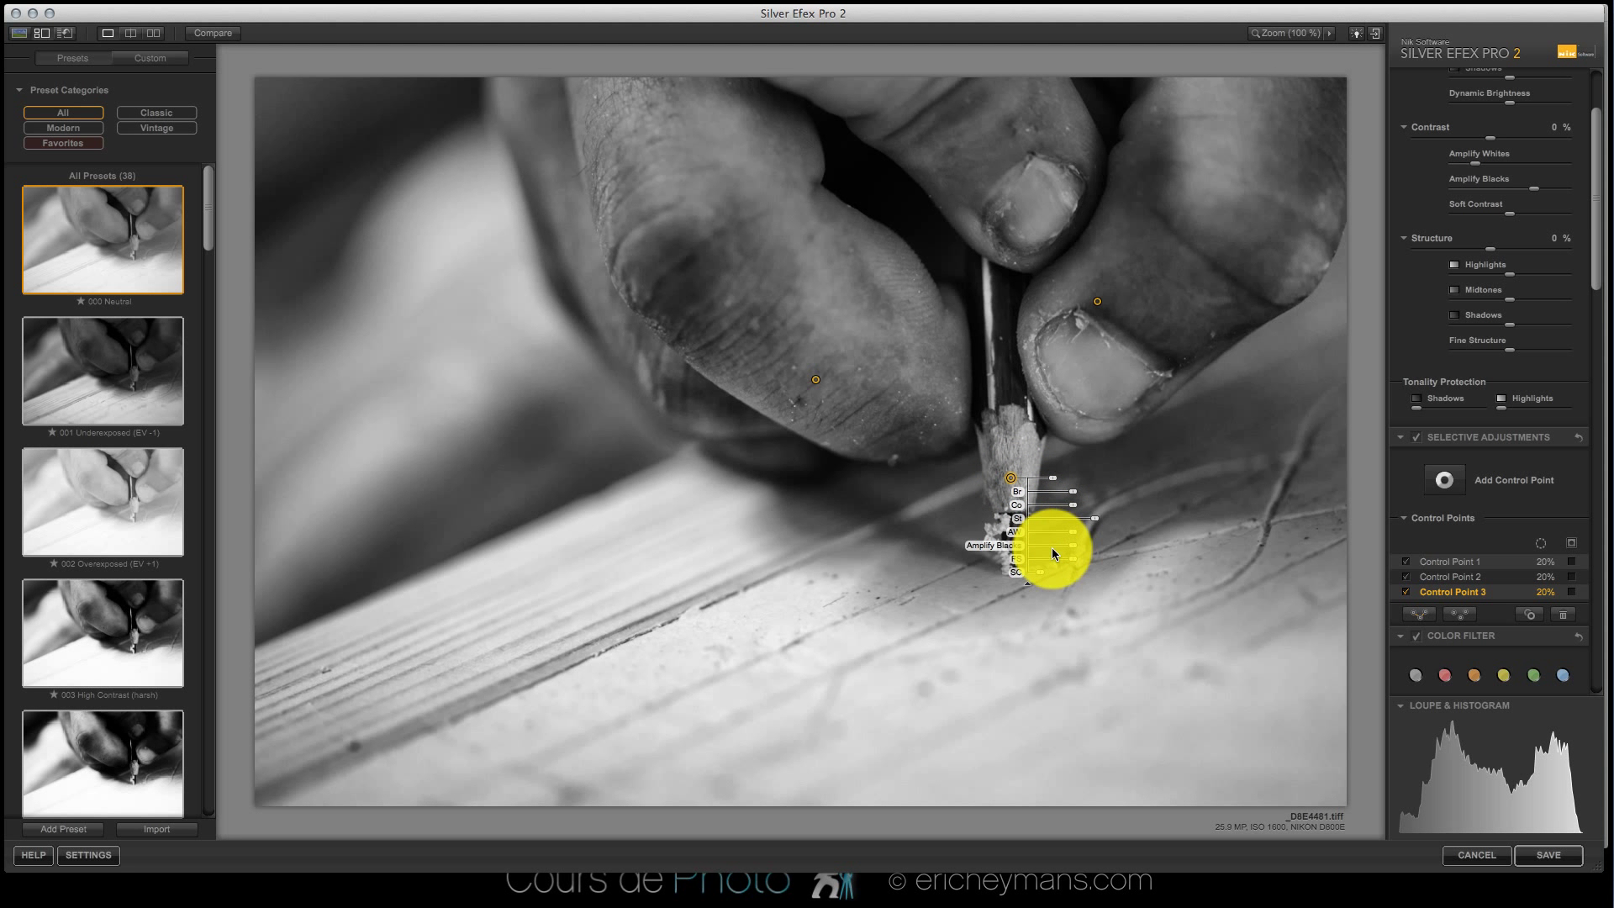
{"action": "left_click_drag", "start_coordinate": [1074, 560], "coordinate": [1091, 553]}
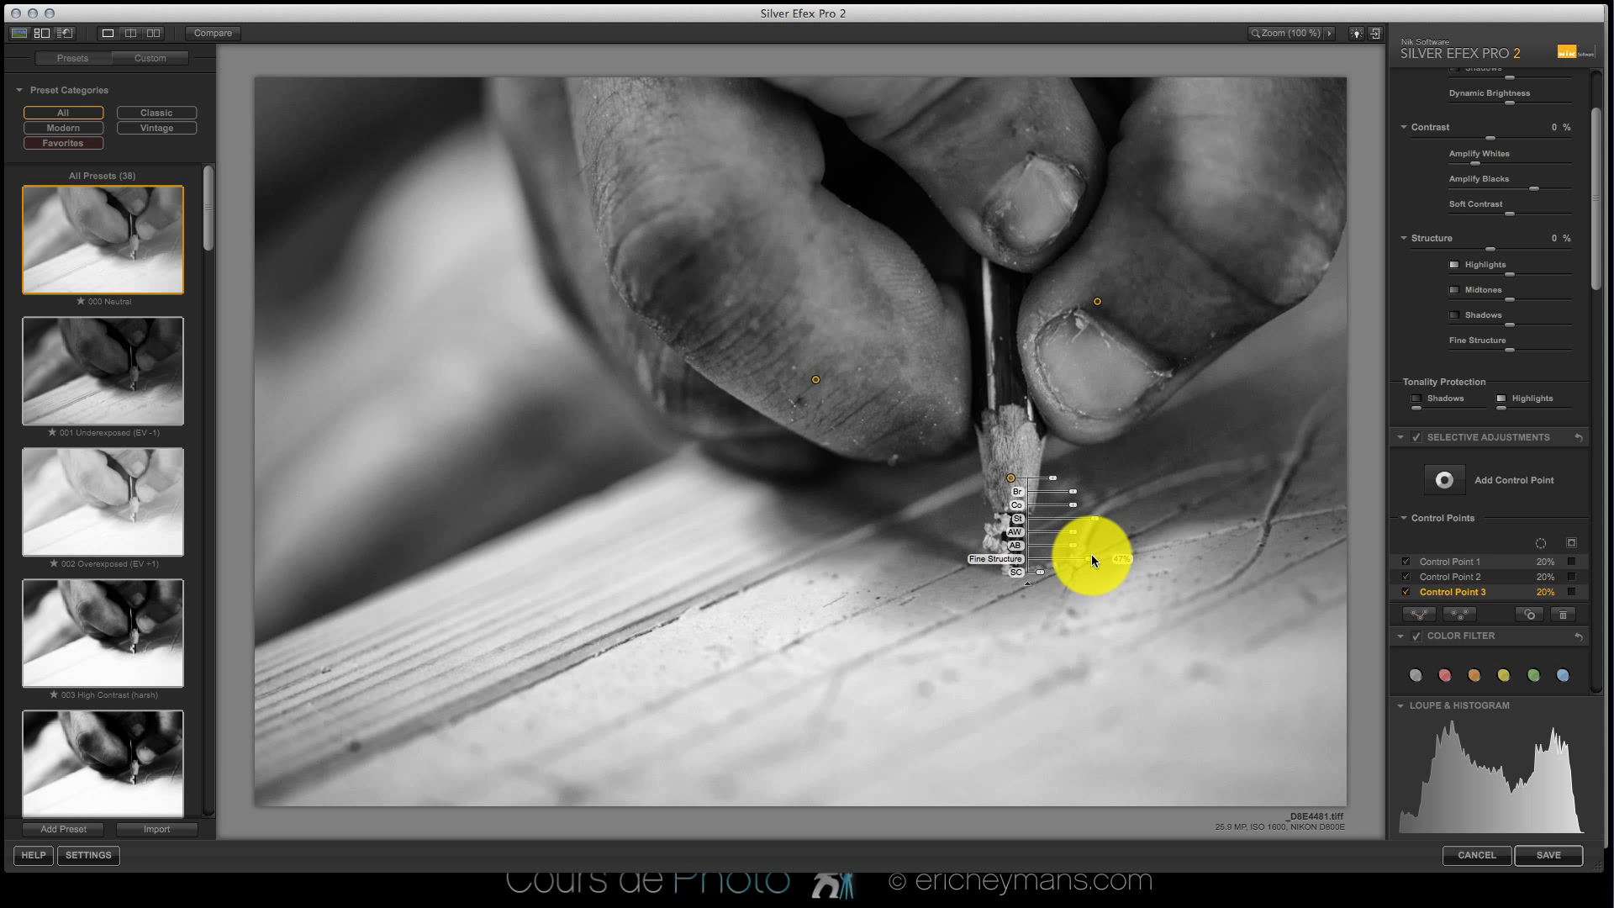
{"action": "left_click", "coordinate": [940, 523]}
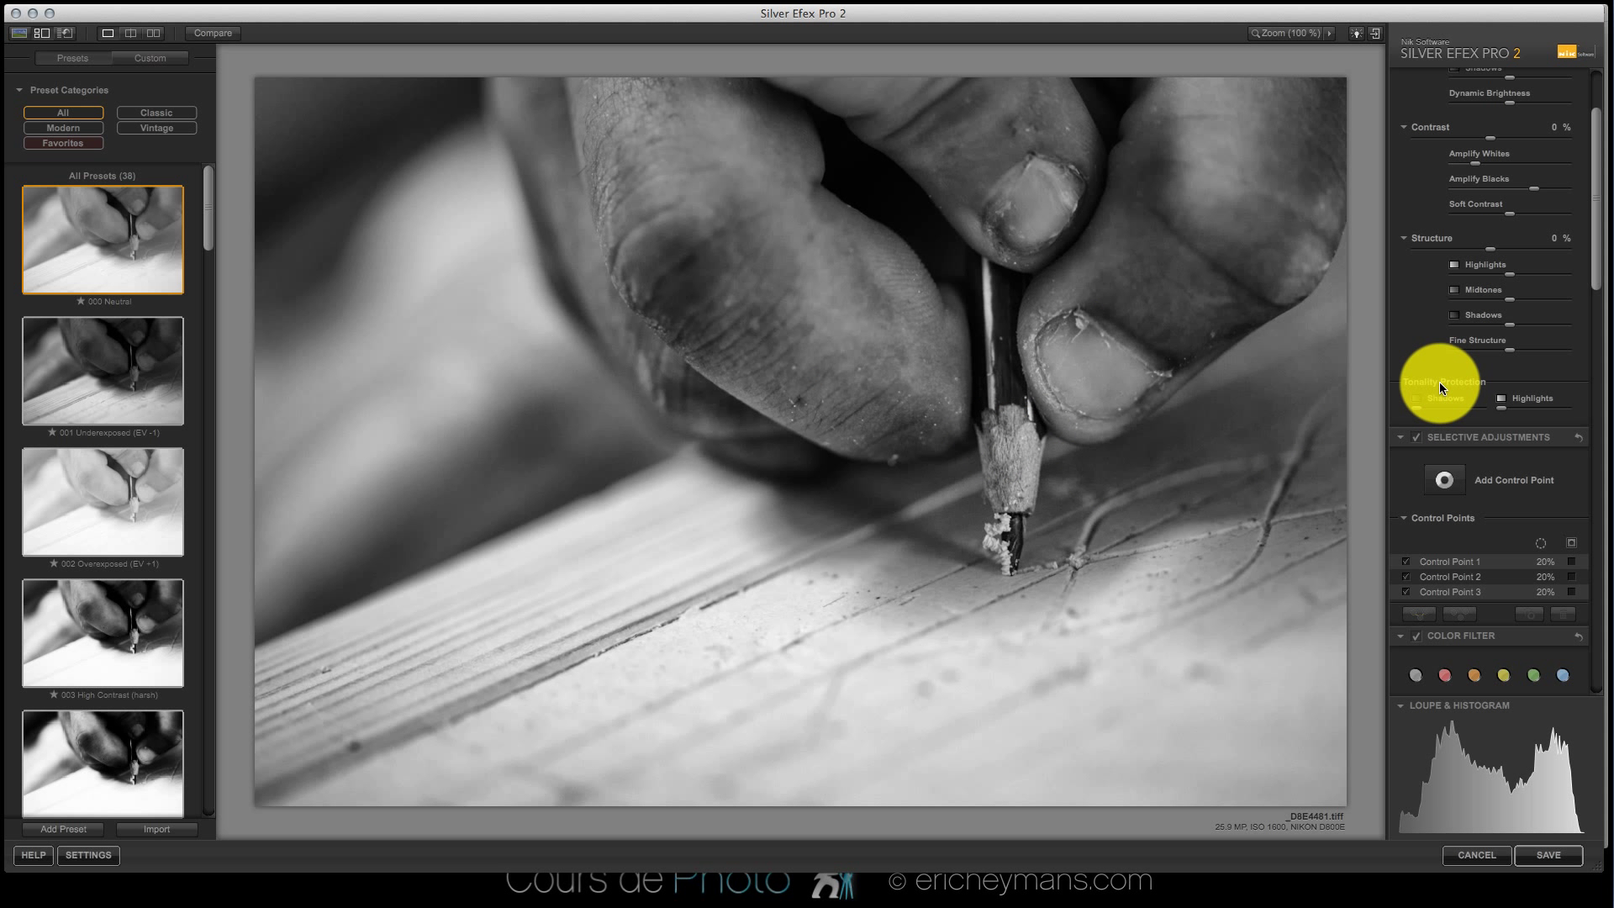
Set the global Soft Contrast to -20 %.
{"action": "scroll", "coordinate": [1440, 382], "scroll_direction": "down", "scroll_amount": 5}
{"action": "scroll", "coordinate": [1438, 381], "scroll_direction": "up", "scroll_amount": 5}
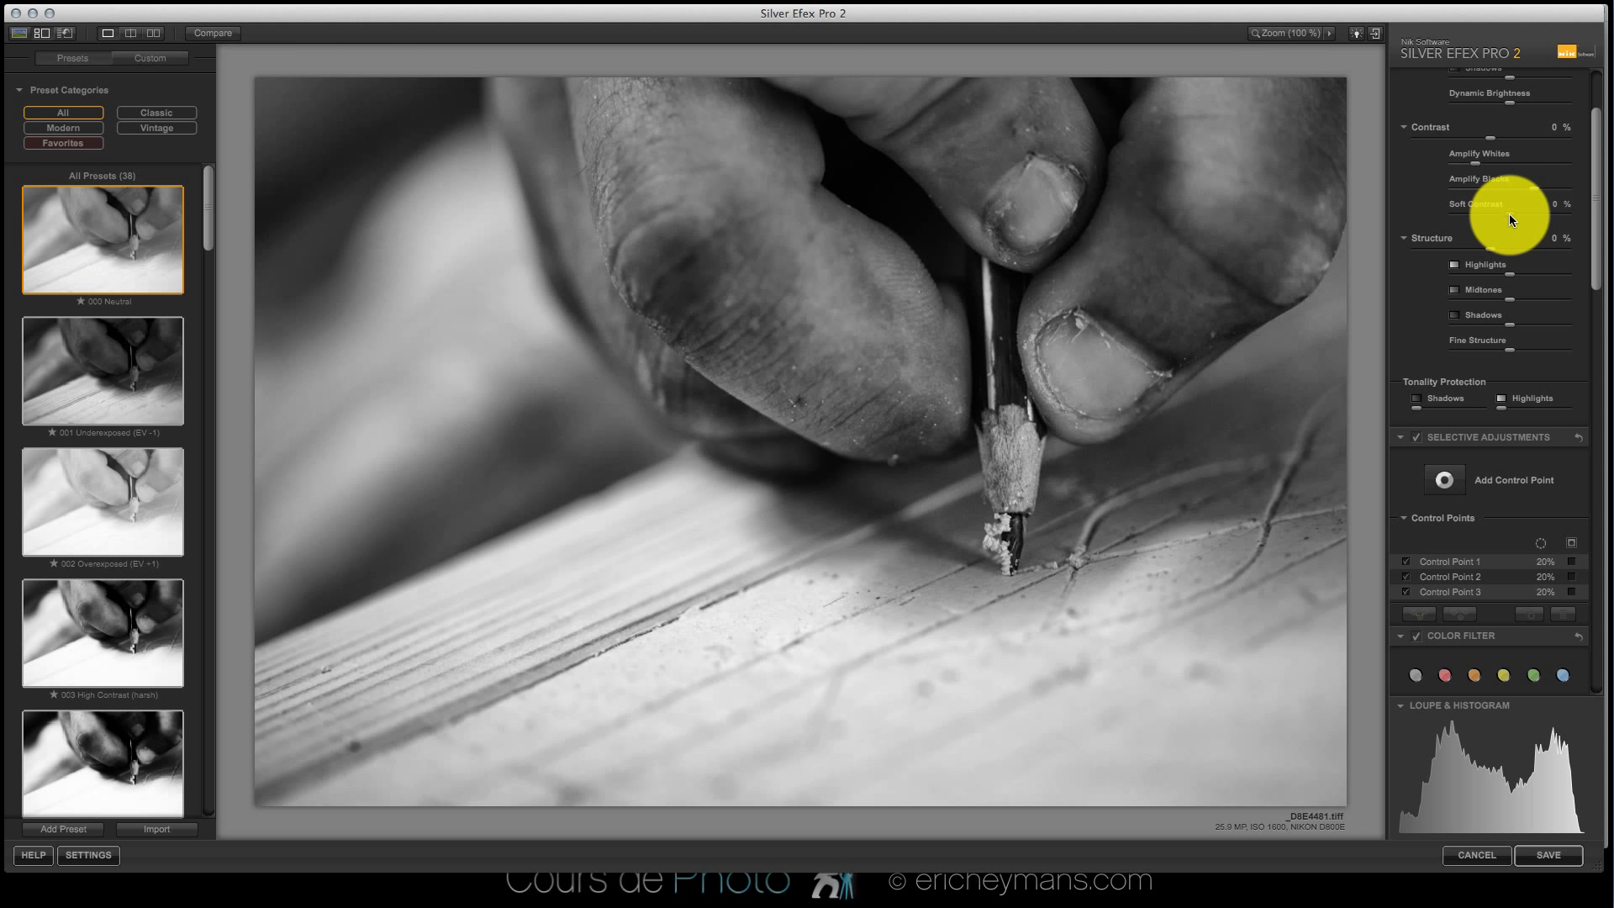
{"action": "left_click_drag", "start_coordinate": [1509, 216], "coordinate": [1498, 214]}
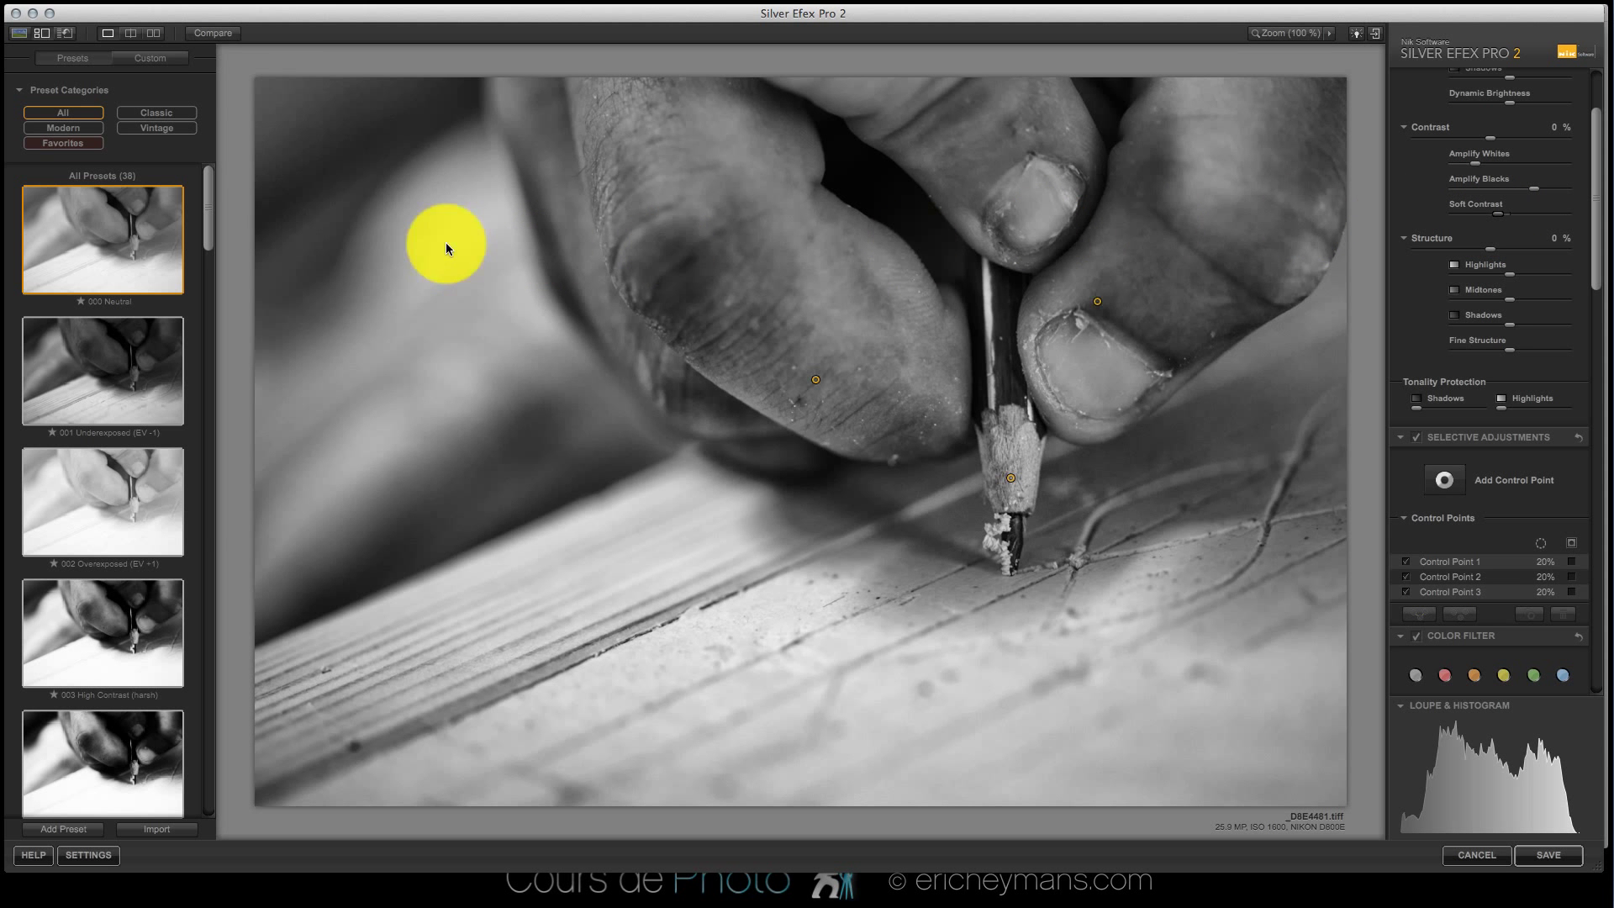
Compare the adjusted photo with its unadjusted version several times.
{"action": "left_click", "coordinate": [210, 34]}
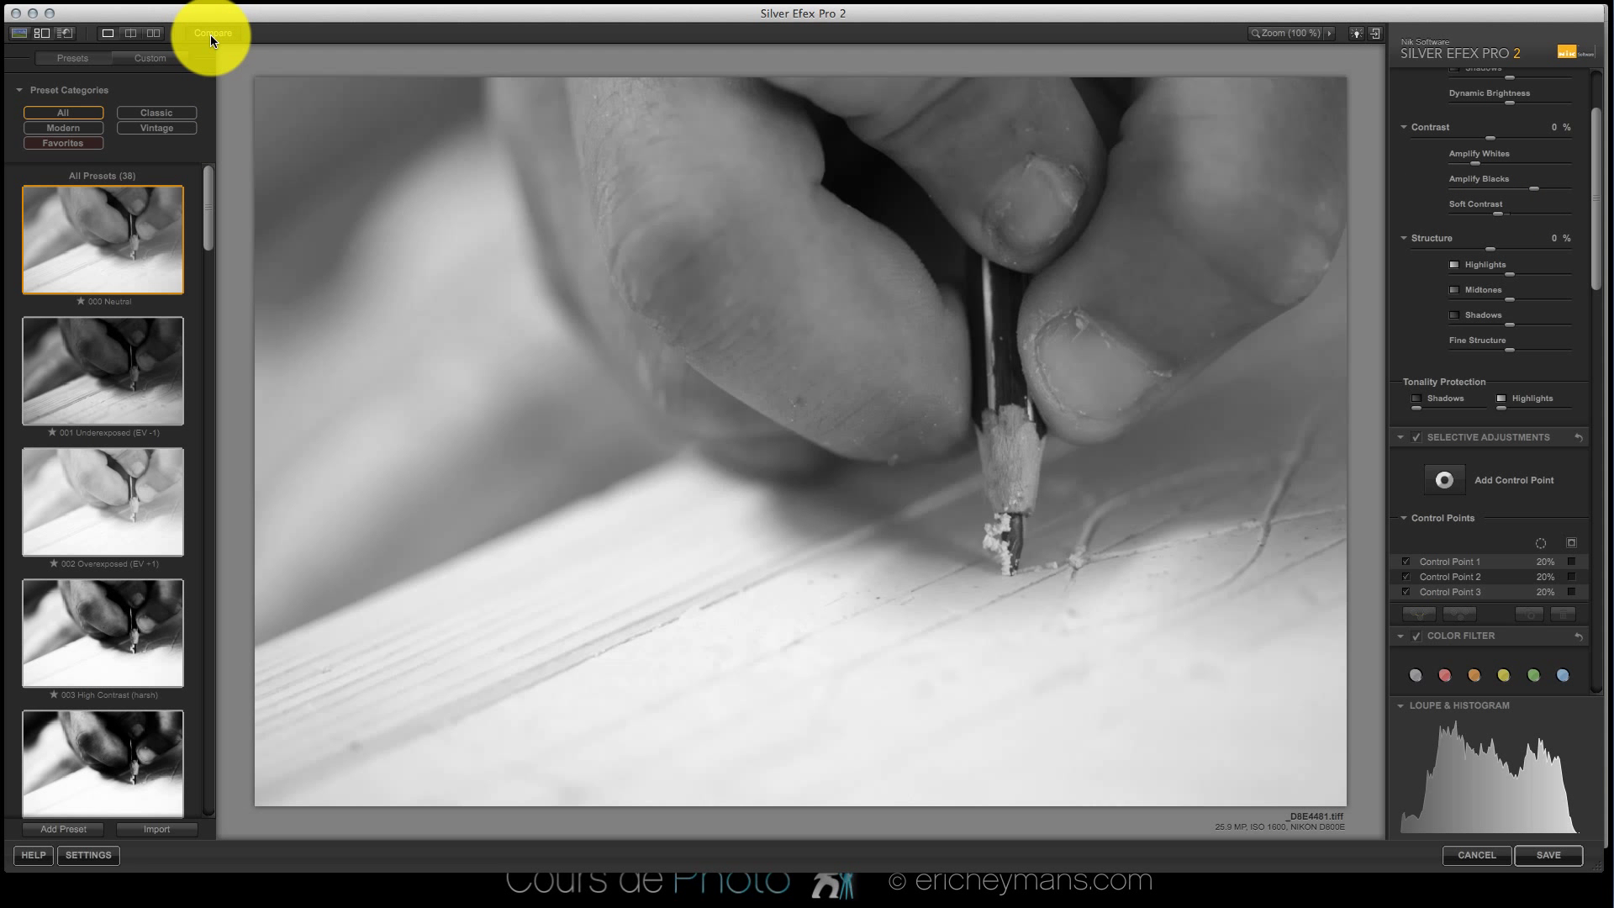
{"action": "left_click", "coordinate": [210, 34]}
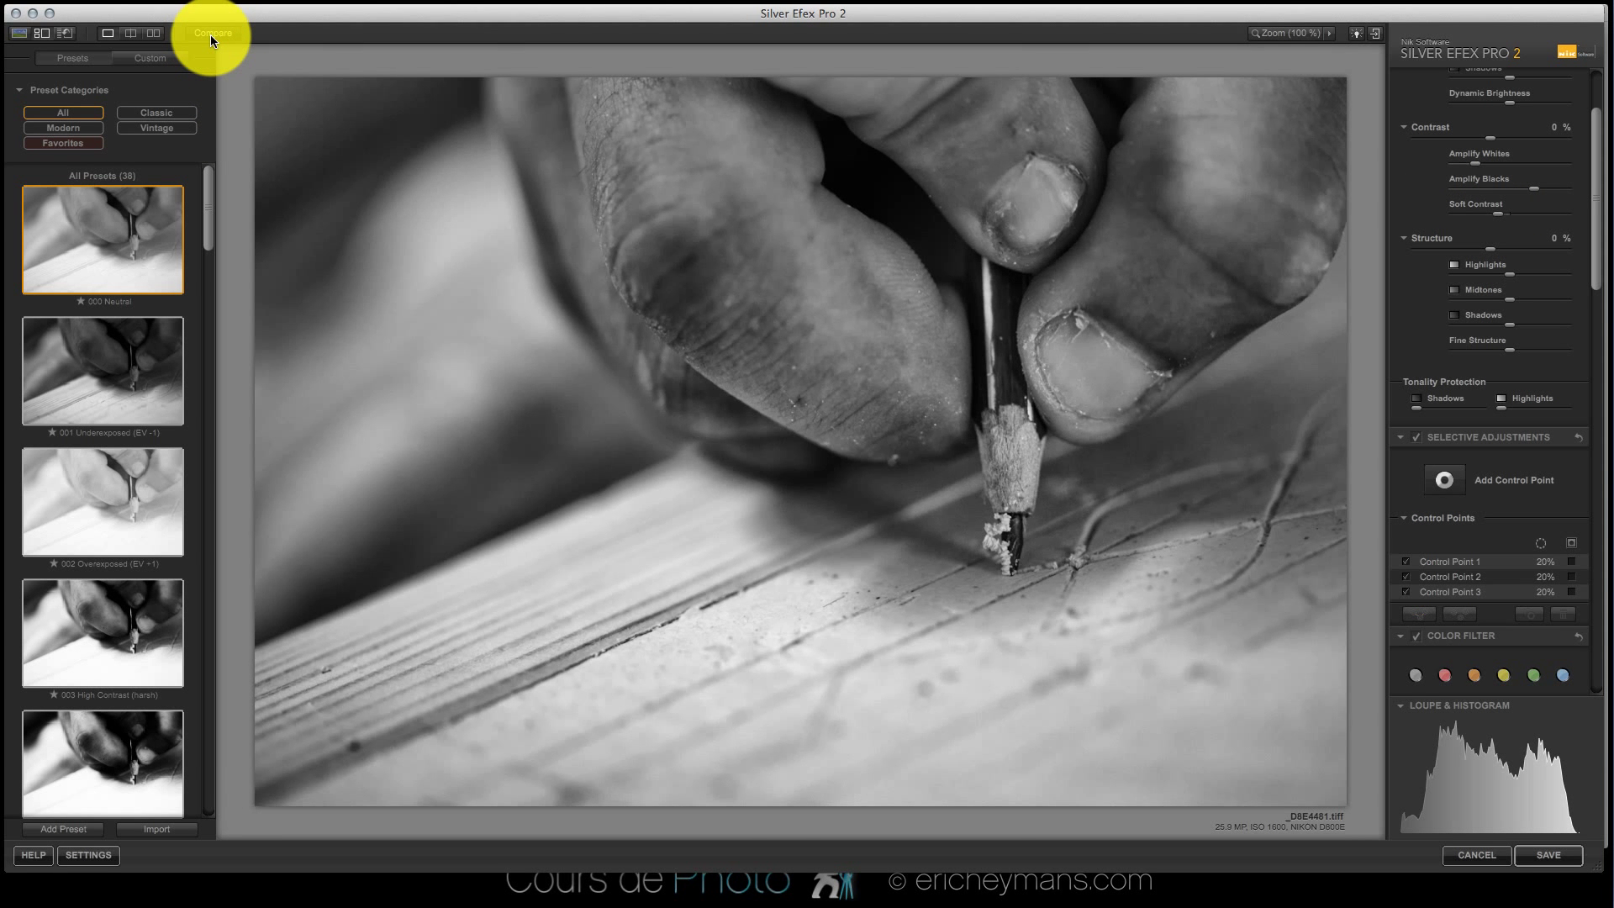
{"action": "left_click", "coordinate": [210, 34]}
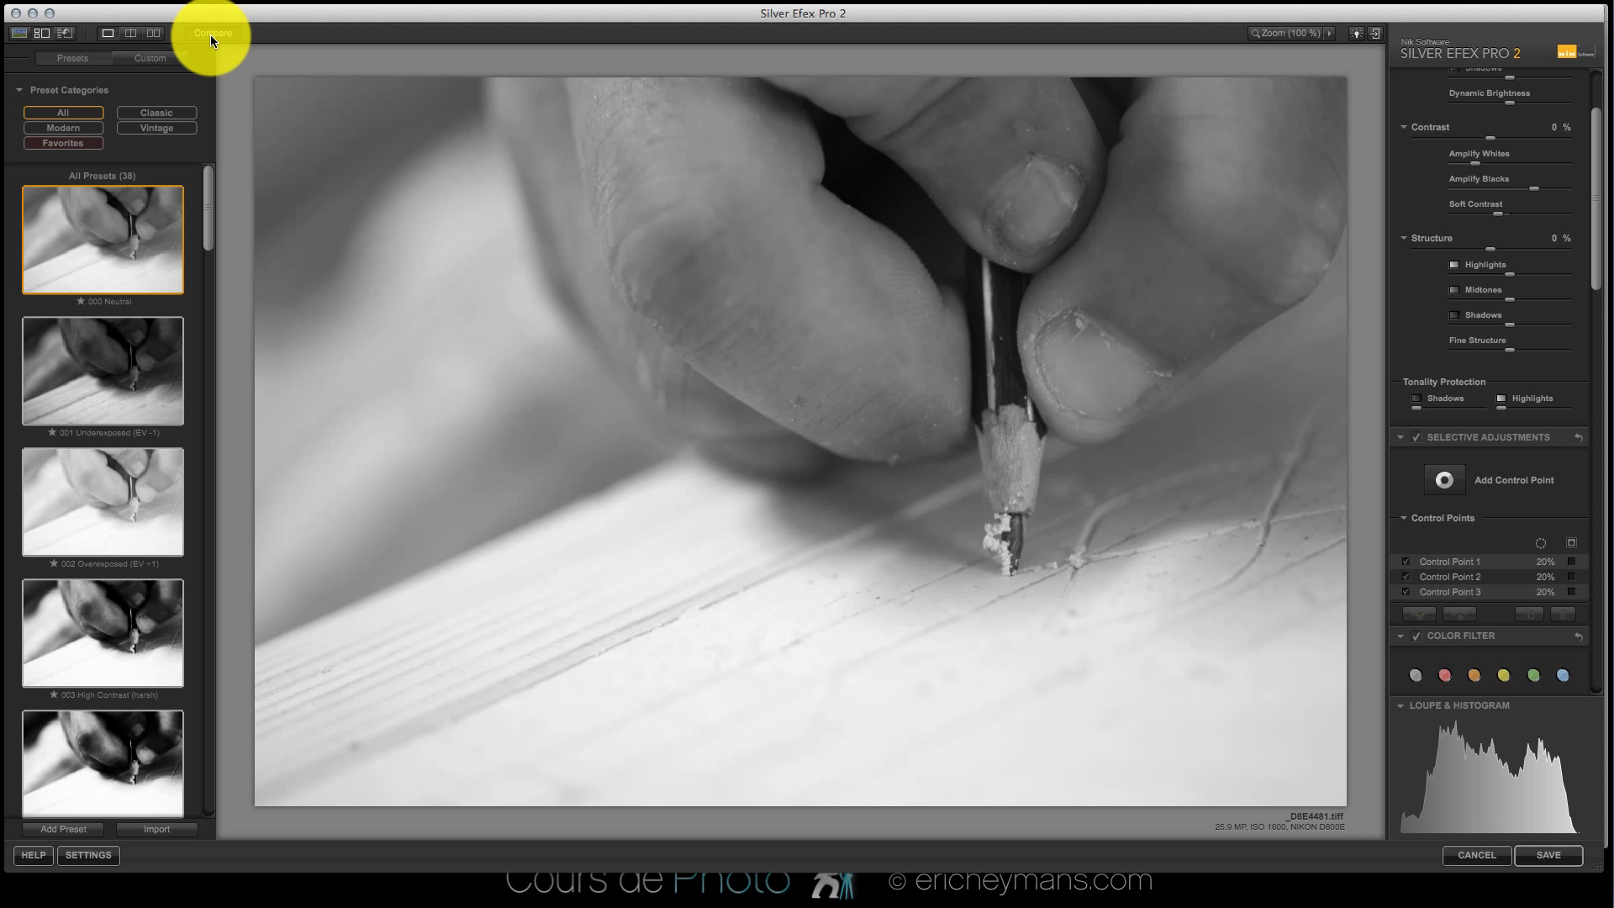
{"action": "left_click", "coordinate": [210, 33]}
{"action": "left_click", "coordinate": [210, 33]}
{"action": "left_click", "coordinate": [210, 33]}
{"action": "mouse_move", "coordinate": [501, 708]}
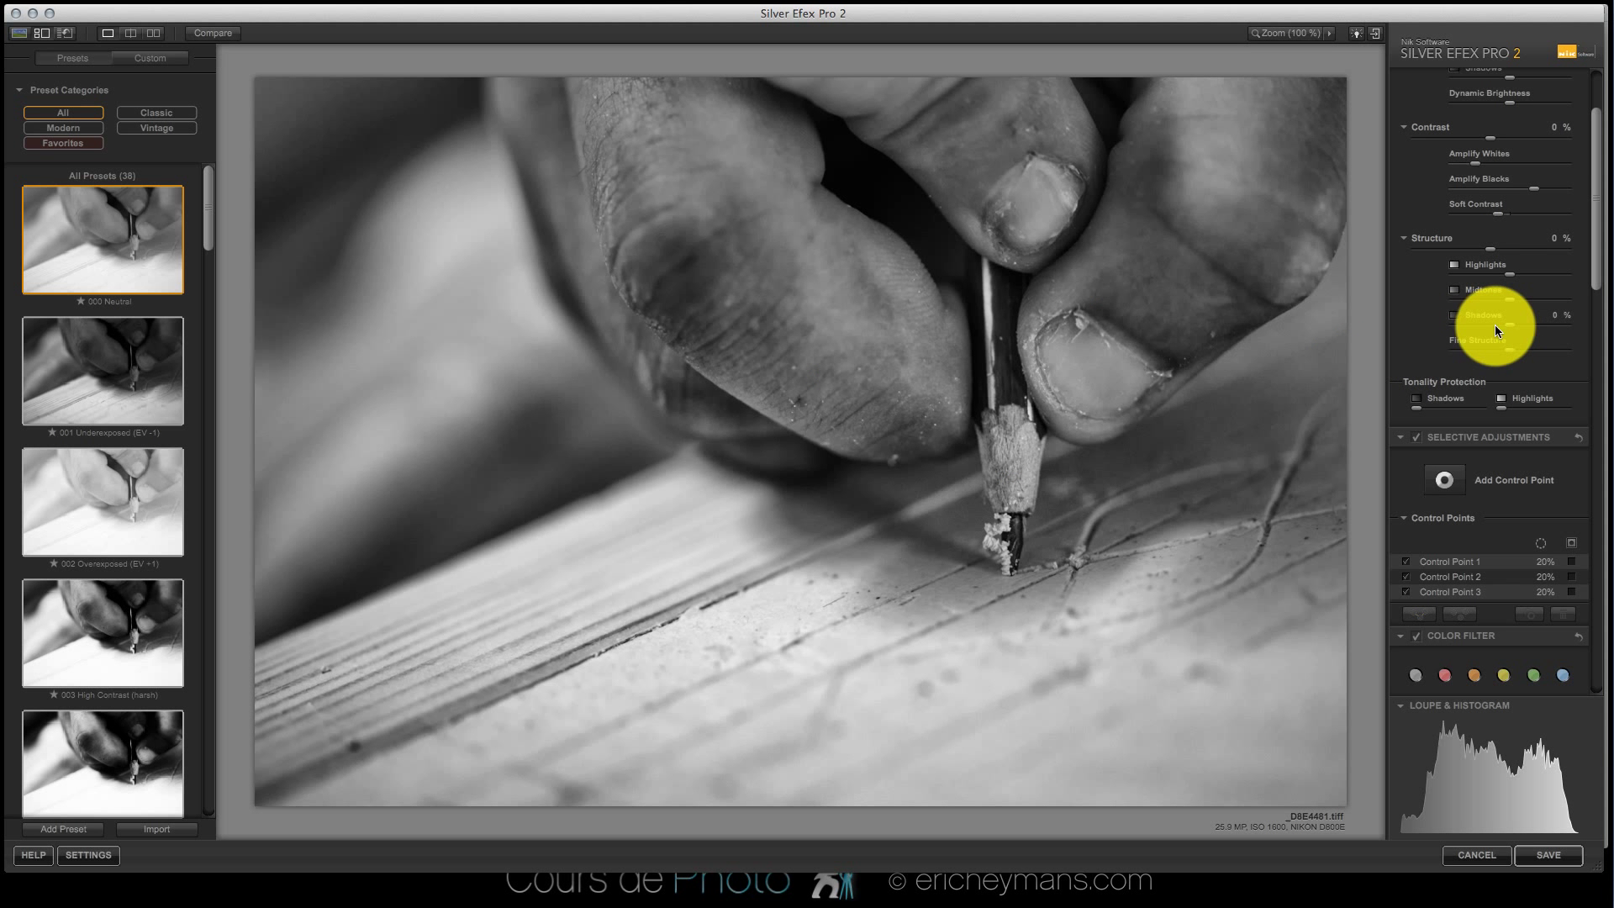
Set the global Structure to 27 %.
{"action": "scroll", "coordinate": [1480, 325], "scroll_direction": "up", "scroll_amount": 3}
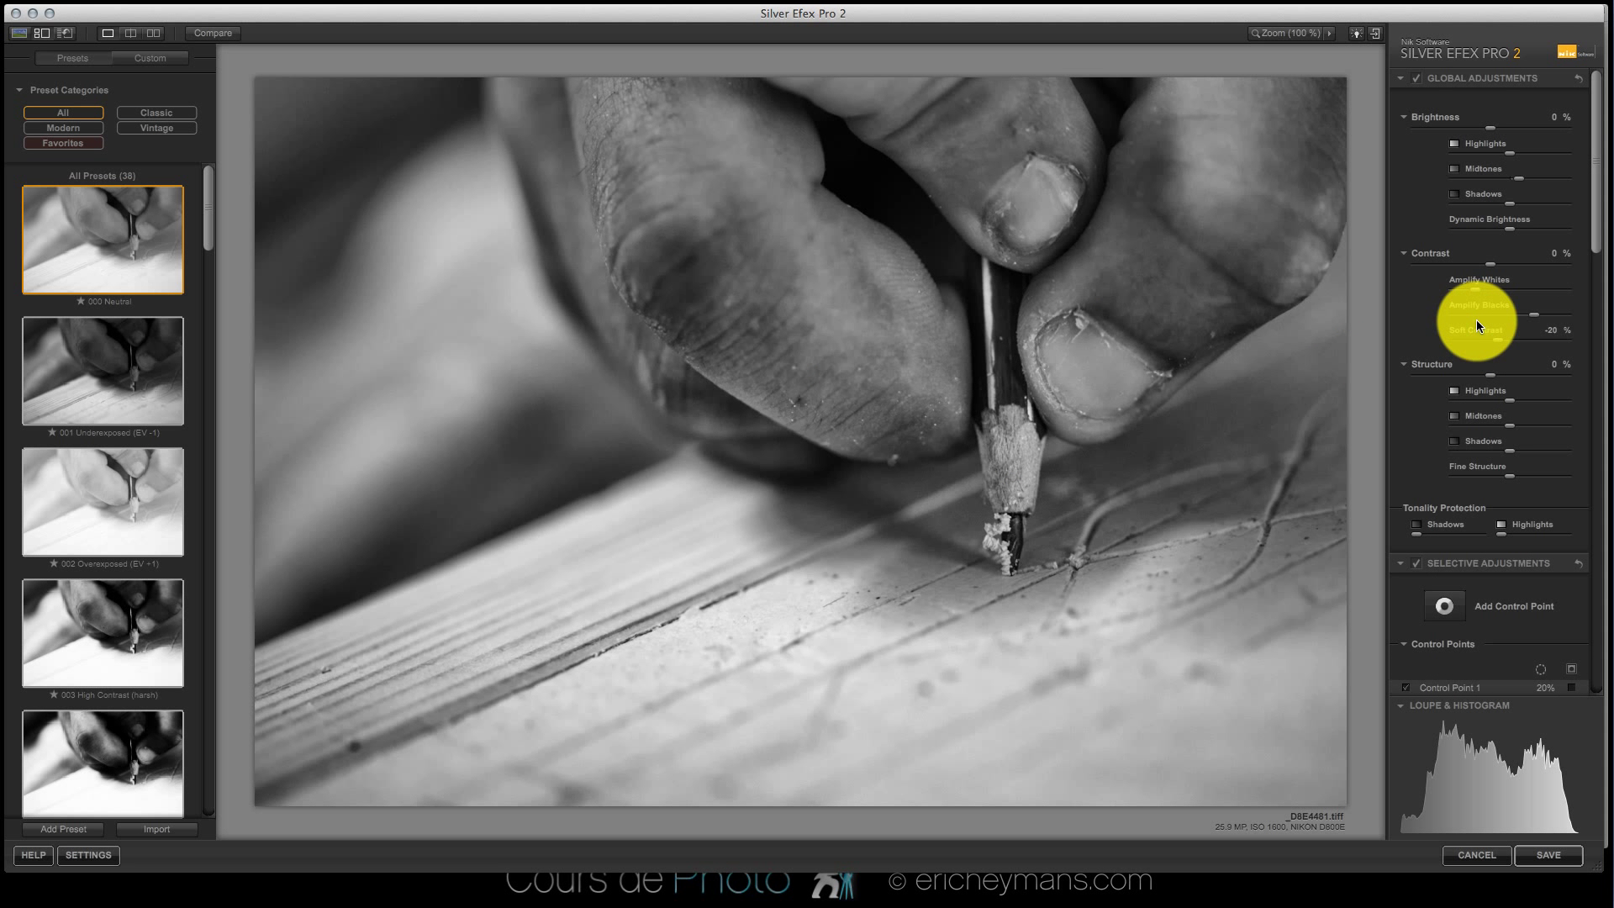
{"action": "scroll", "coordinate": [1476, 321], "scroll_direction": "down", "scroll_amount": 5}
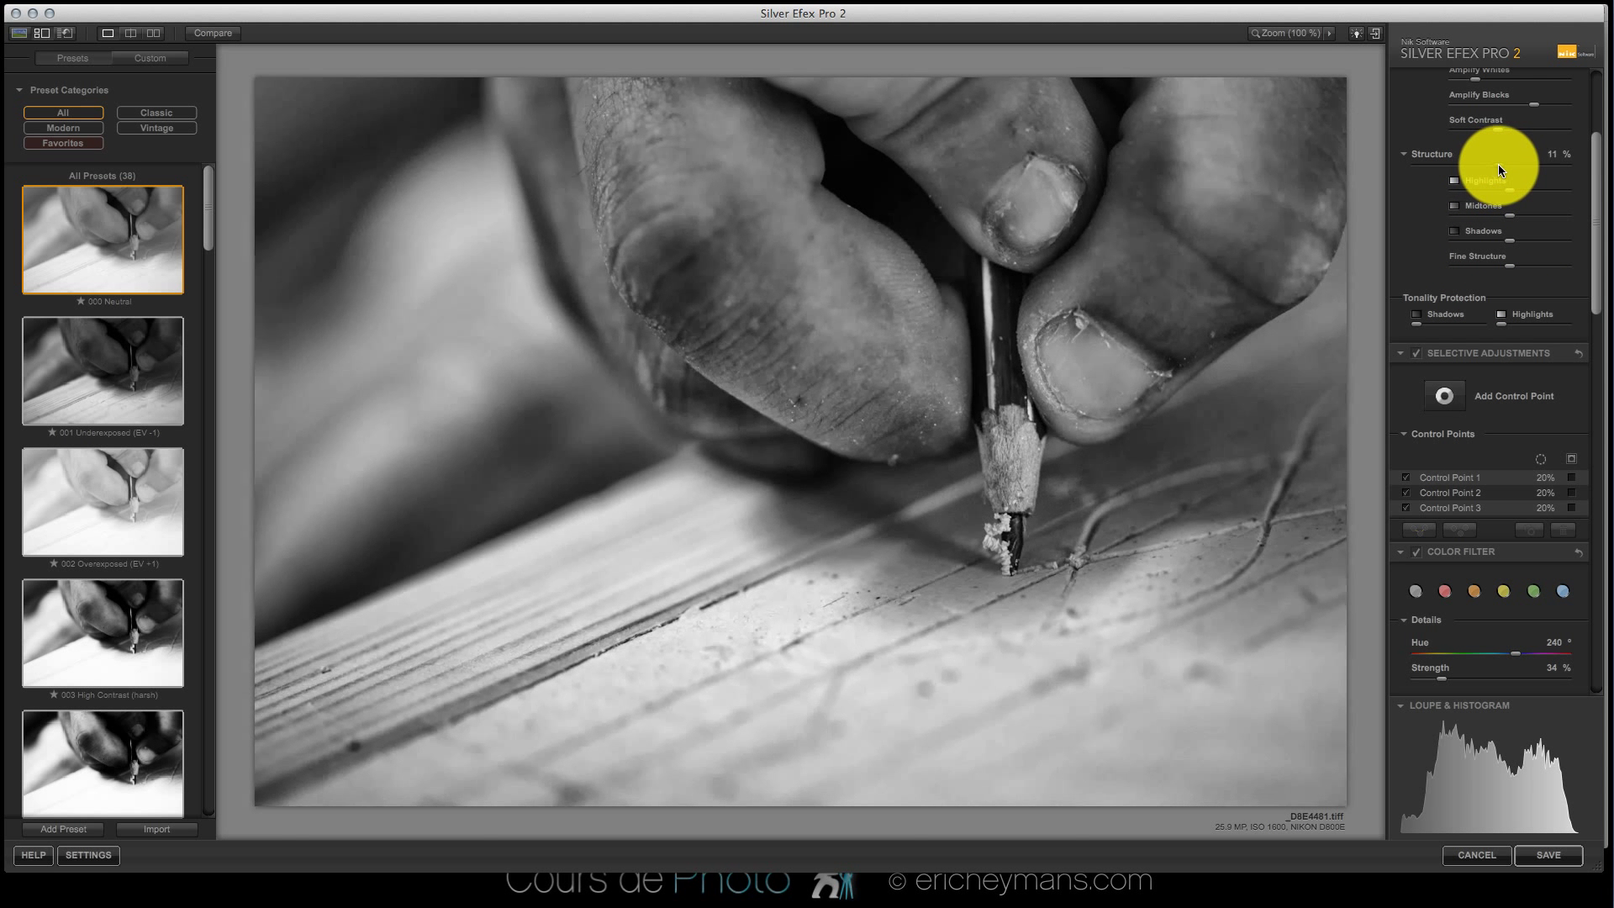
{"action": "left_click_drag", "start_coordinate": [1505, 163], "coordinate": [1510, 160]}
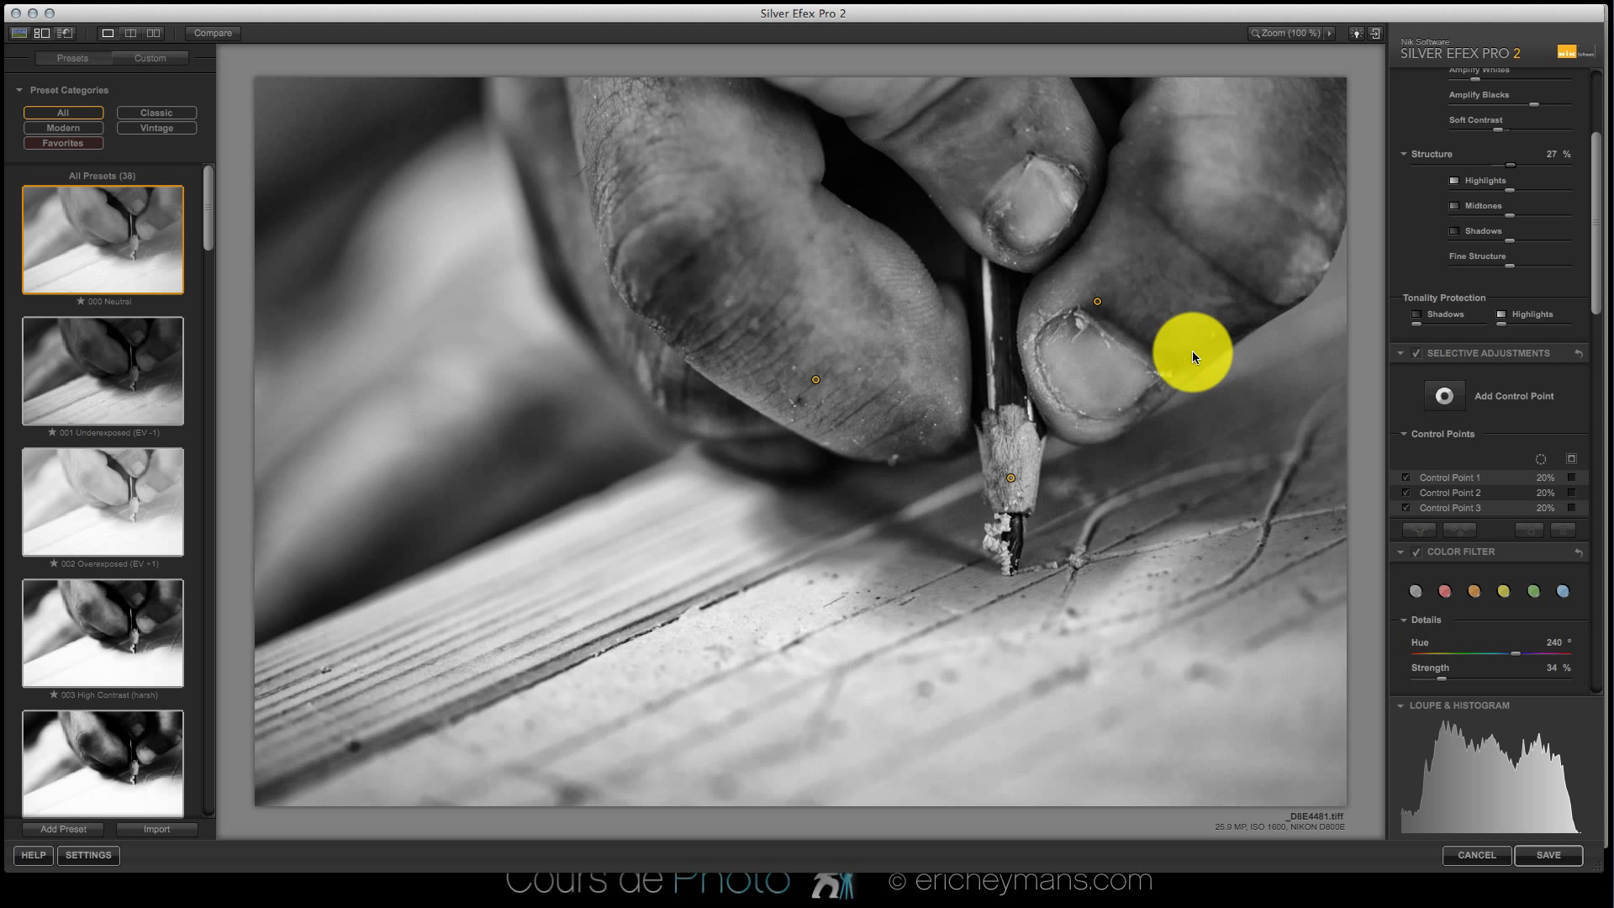
Mark the brightest tonal zones on the photo and raise Amplify Whites moderately after trying a much stronger value.
{"action": "mouse_move", "coordinate": [1444, 827]}
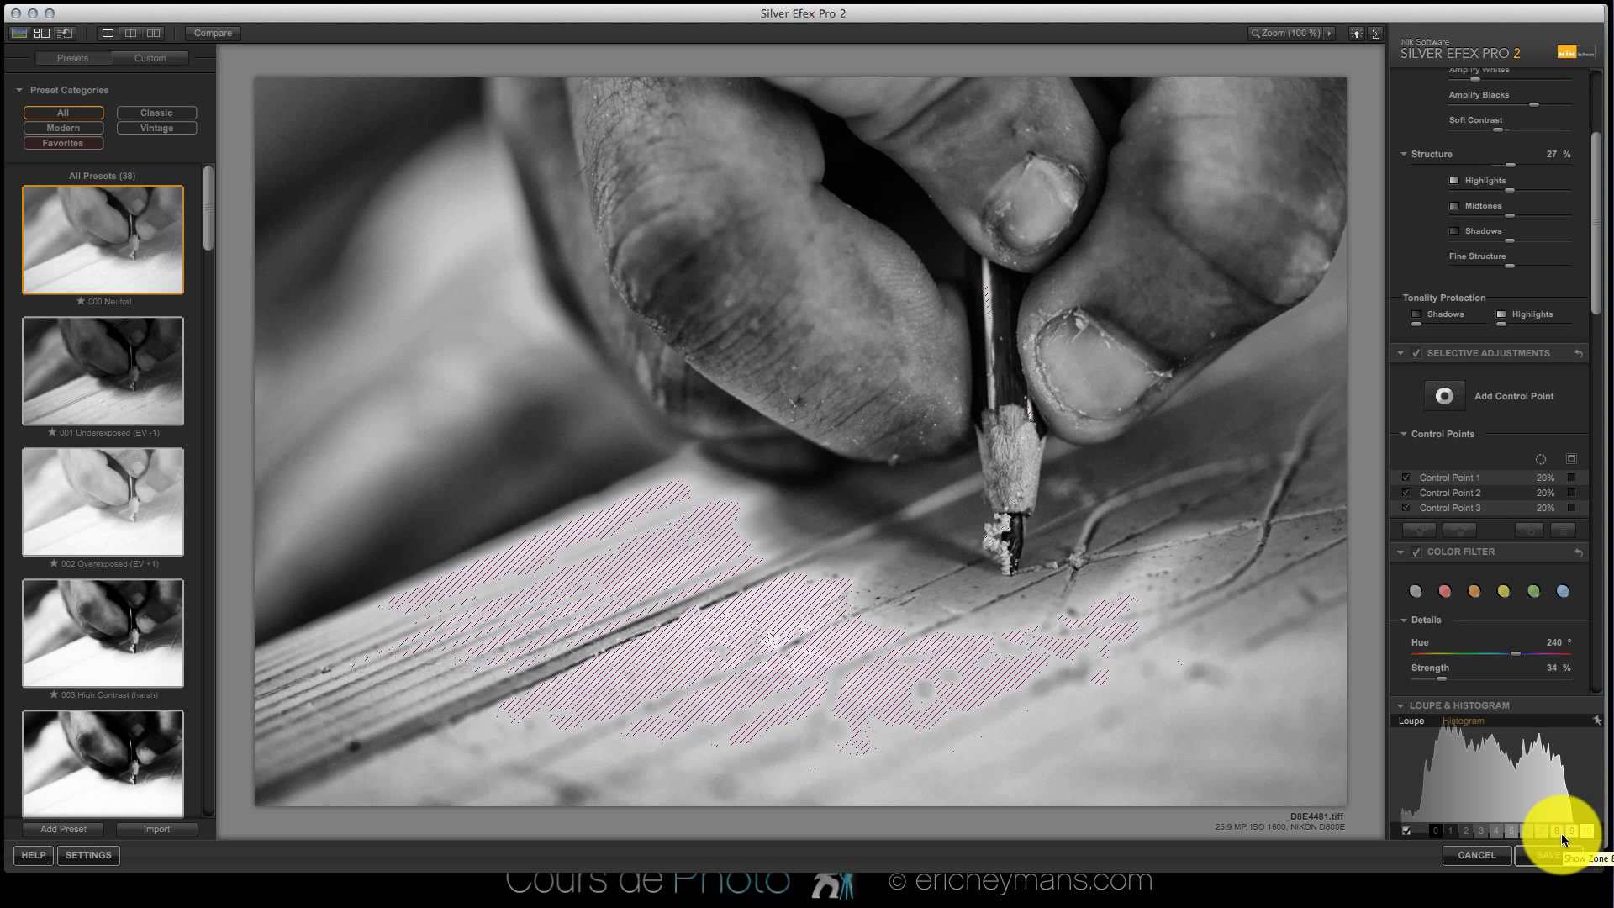
{"action": "scroll", "coordinate": [1493, 336], "scroll_direction": "up", "scroll_amount": 3}
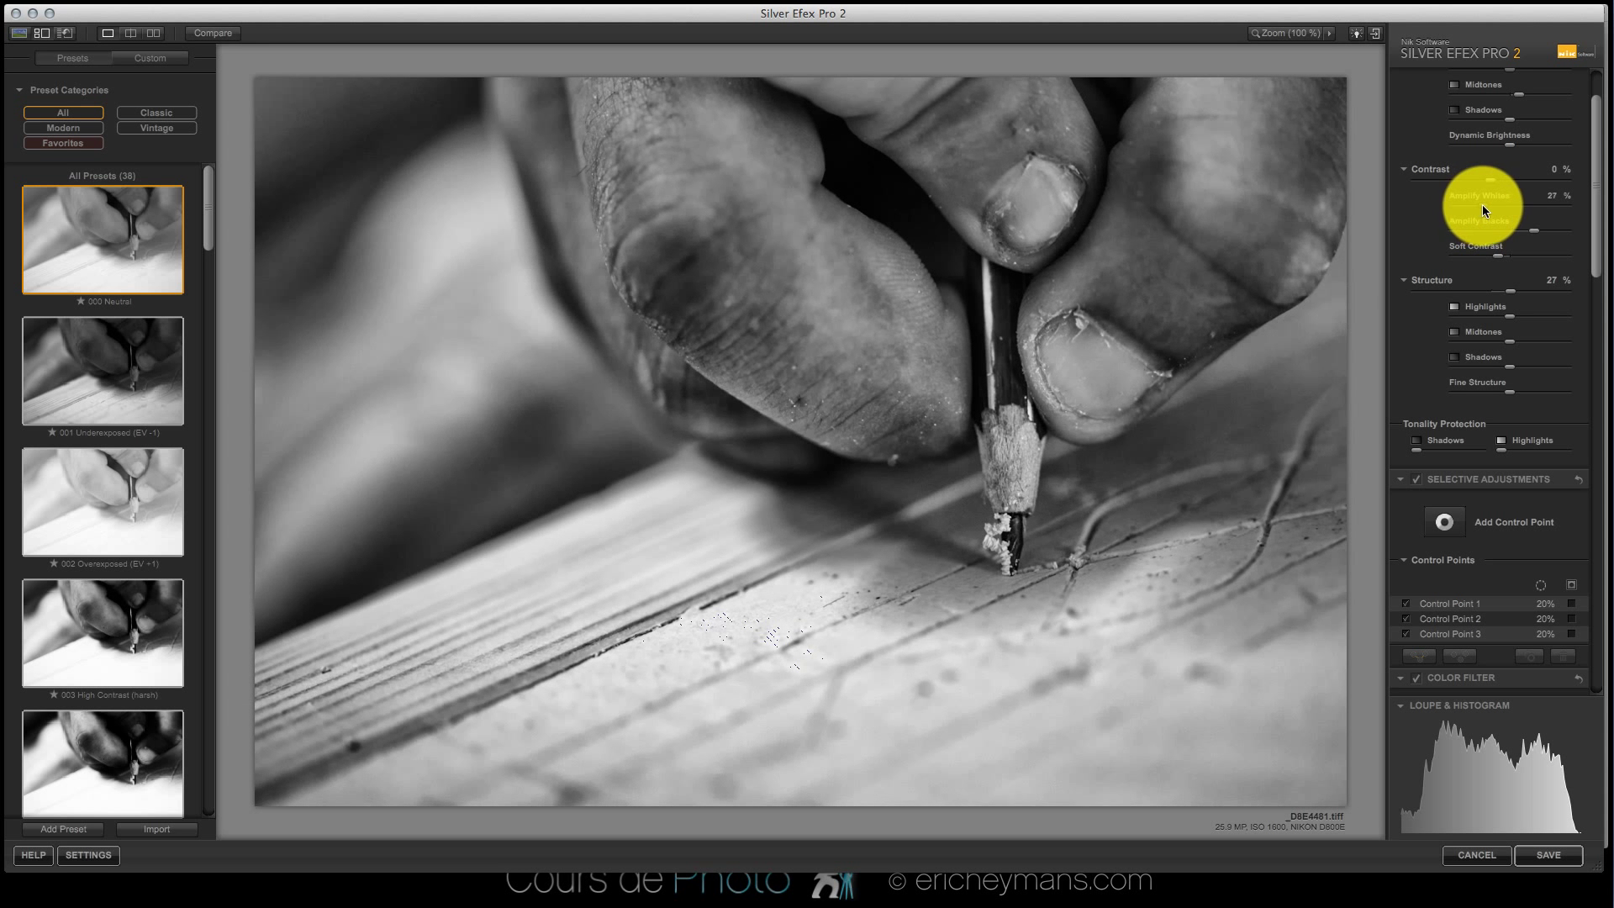
{"action": "left_click_drag", "start_coordinate": [1482, 205], "coordinate": [1493, 204]}
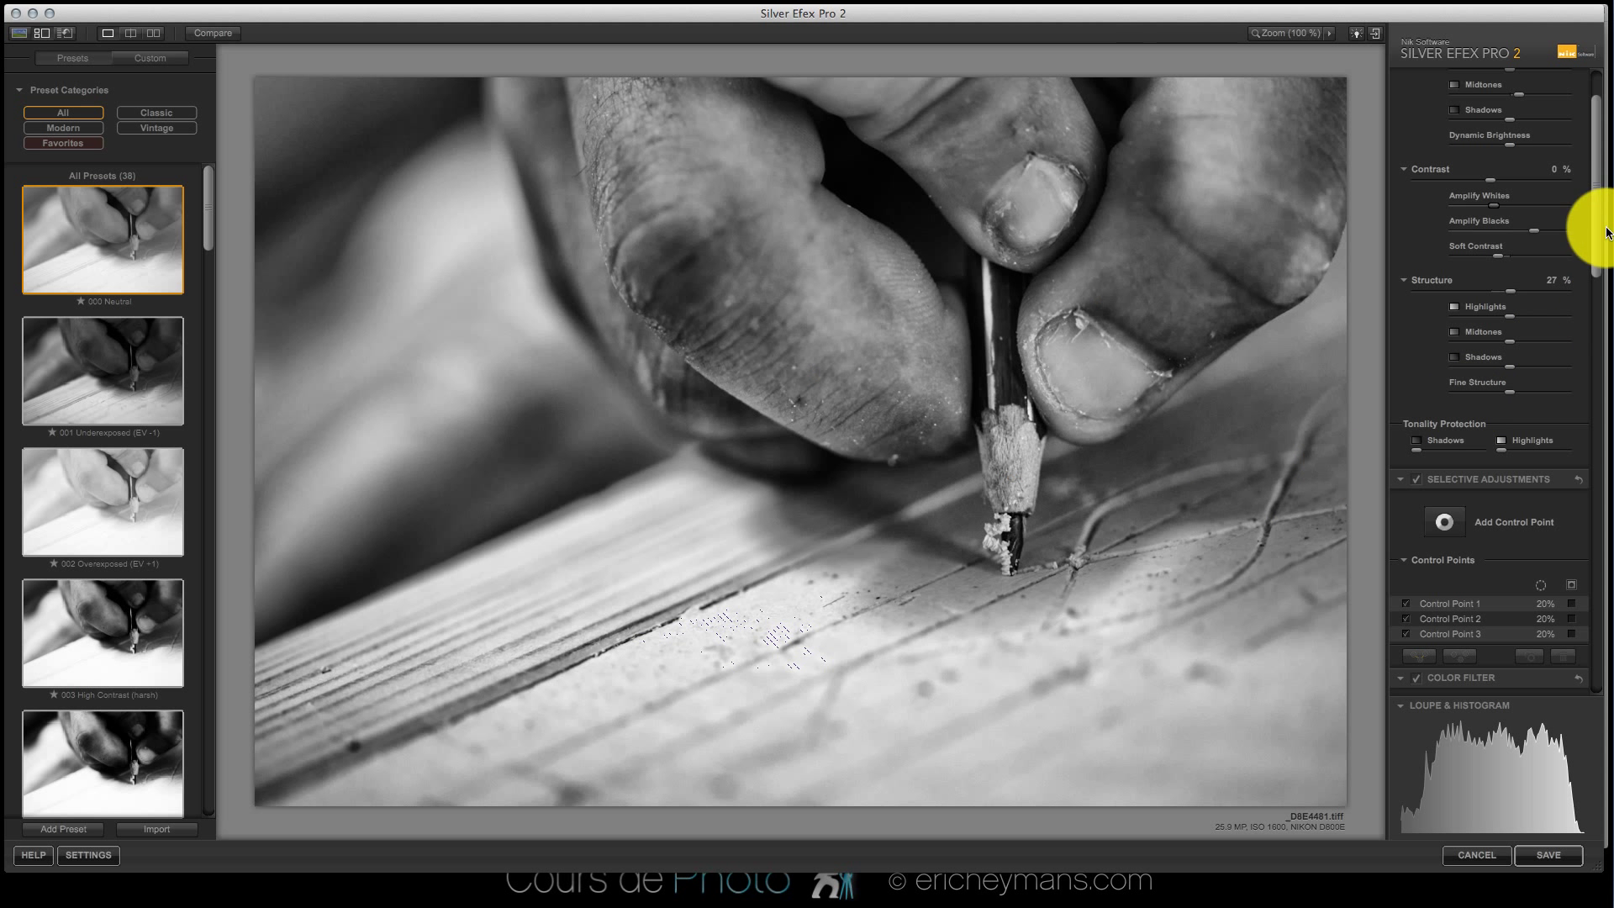
{"action": "mouse_move", "coordinate": [1506, 234]}
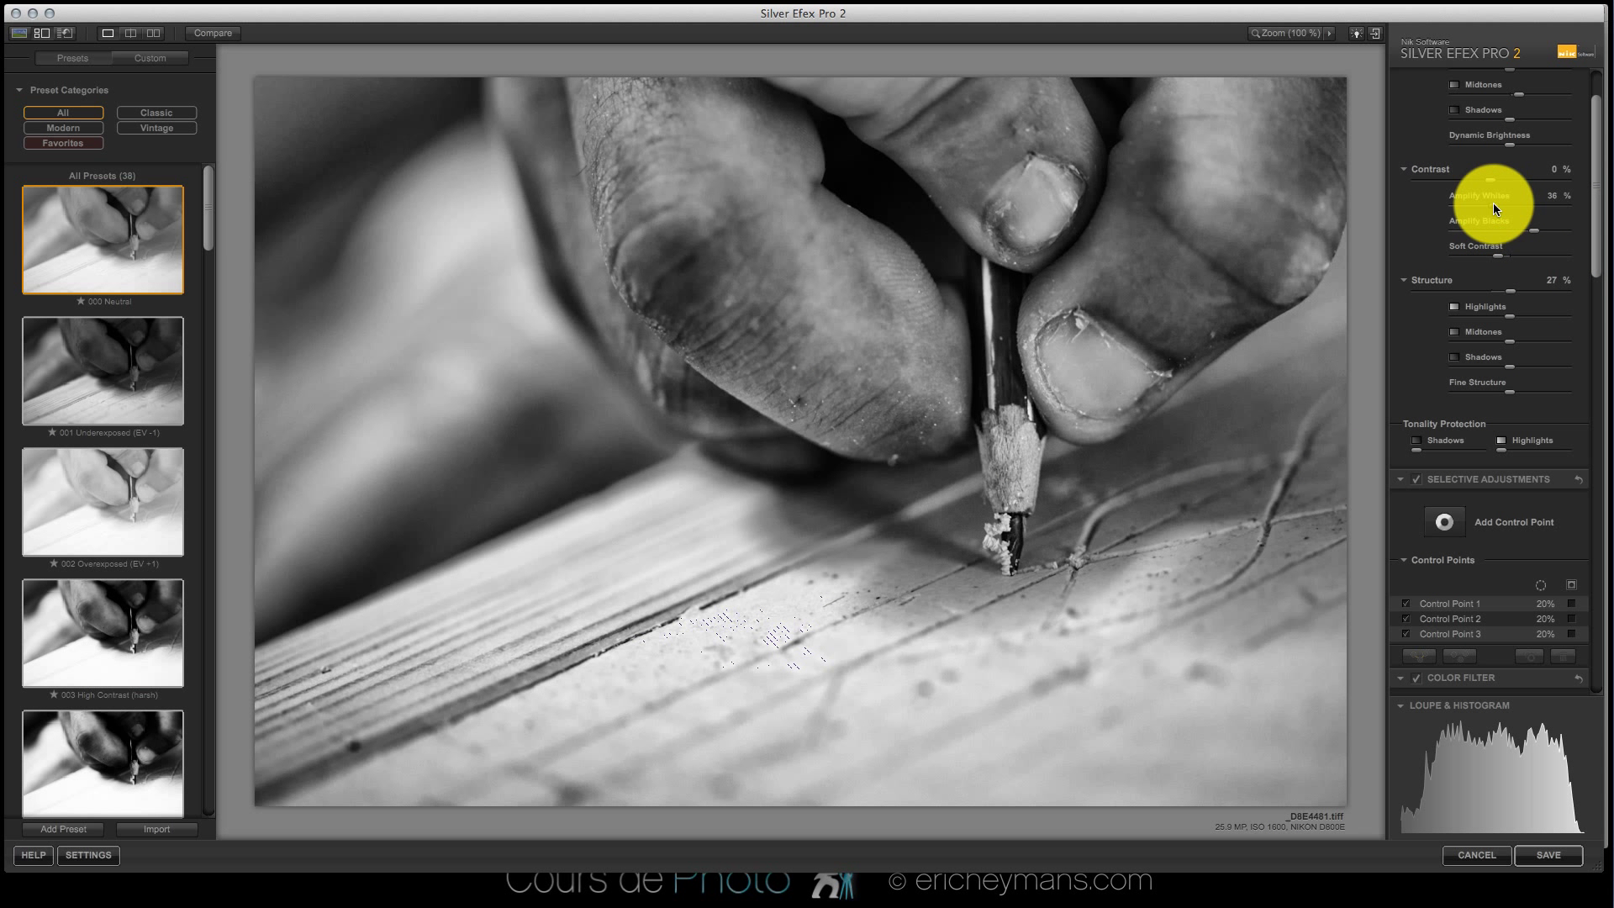
{"action": "left_click_drag", "start_coordinate": [1493, 204], "coordinate": [1541, 204]}
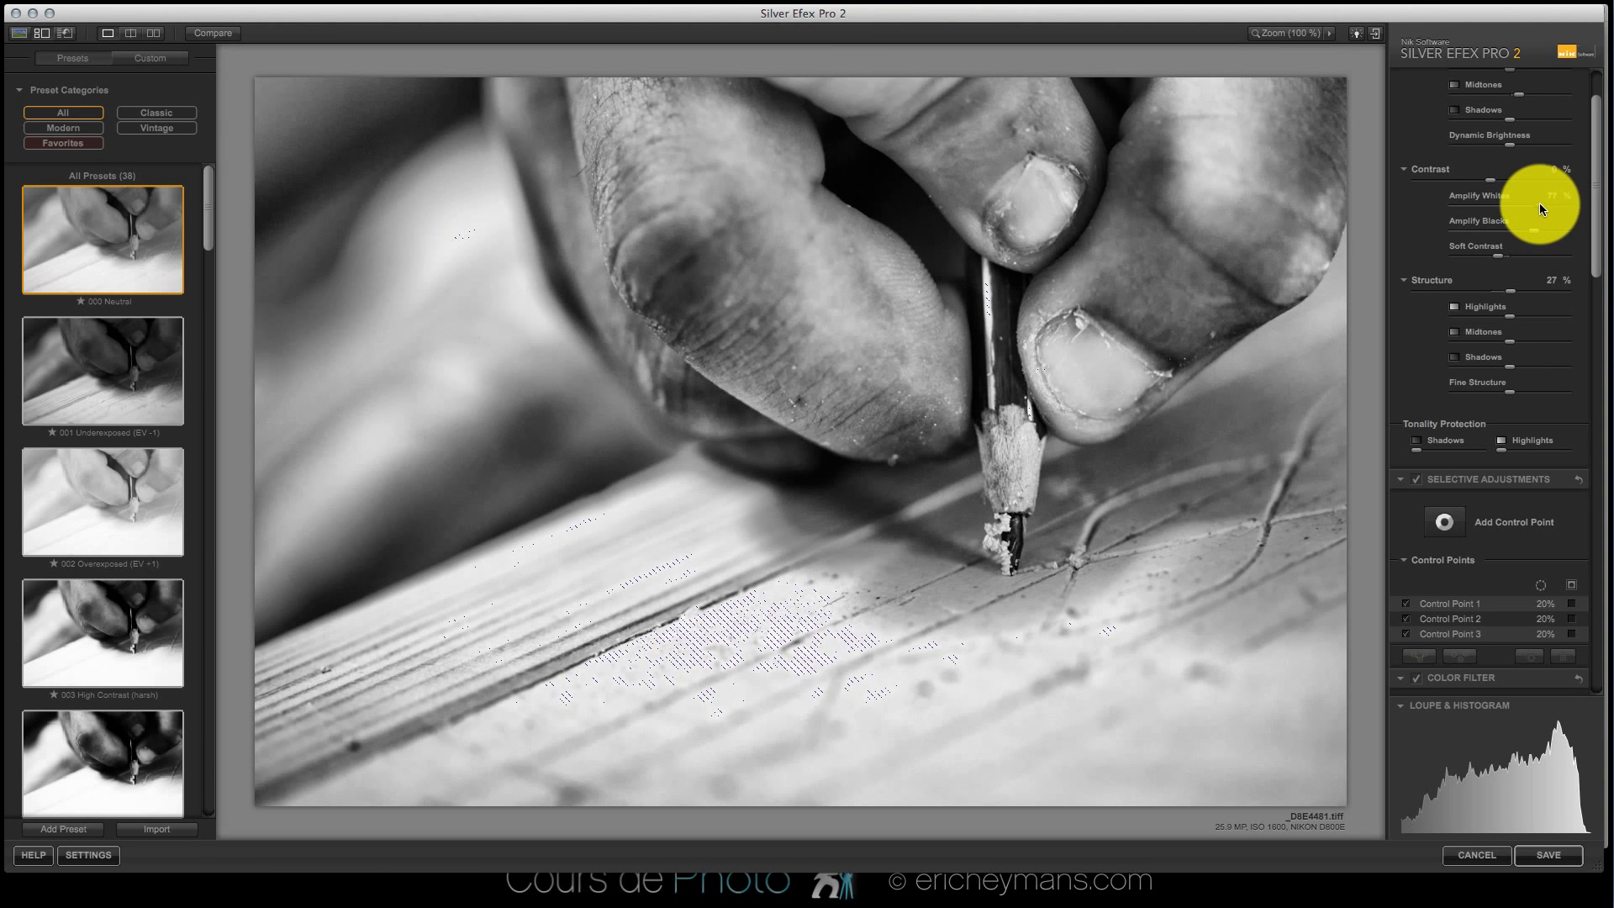
{"action": "left_click_drag", "start_coordinate": [1540, 204], "coordinate": [1505, 204]}
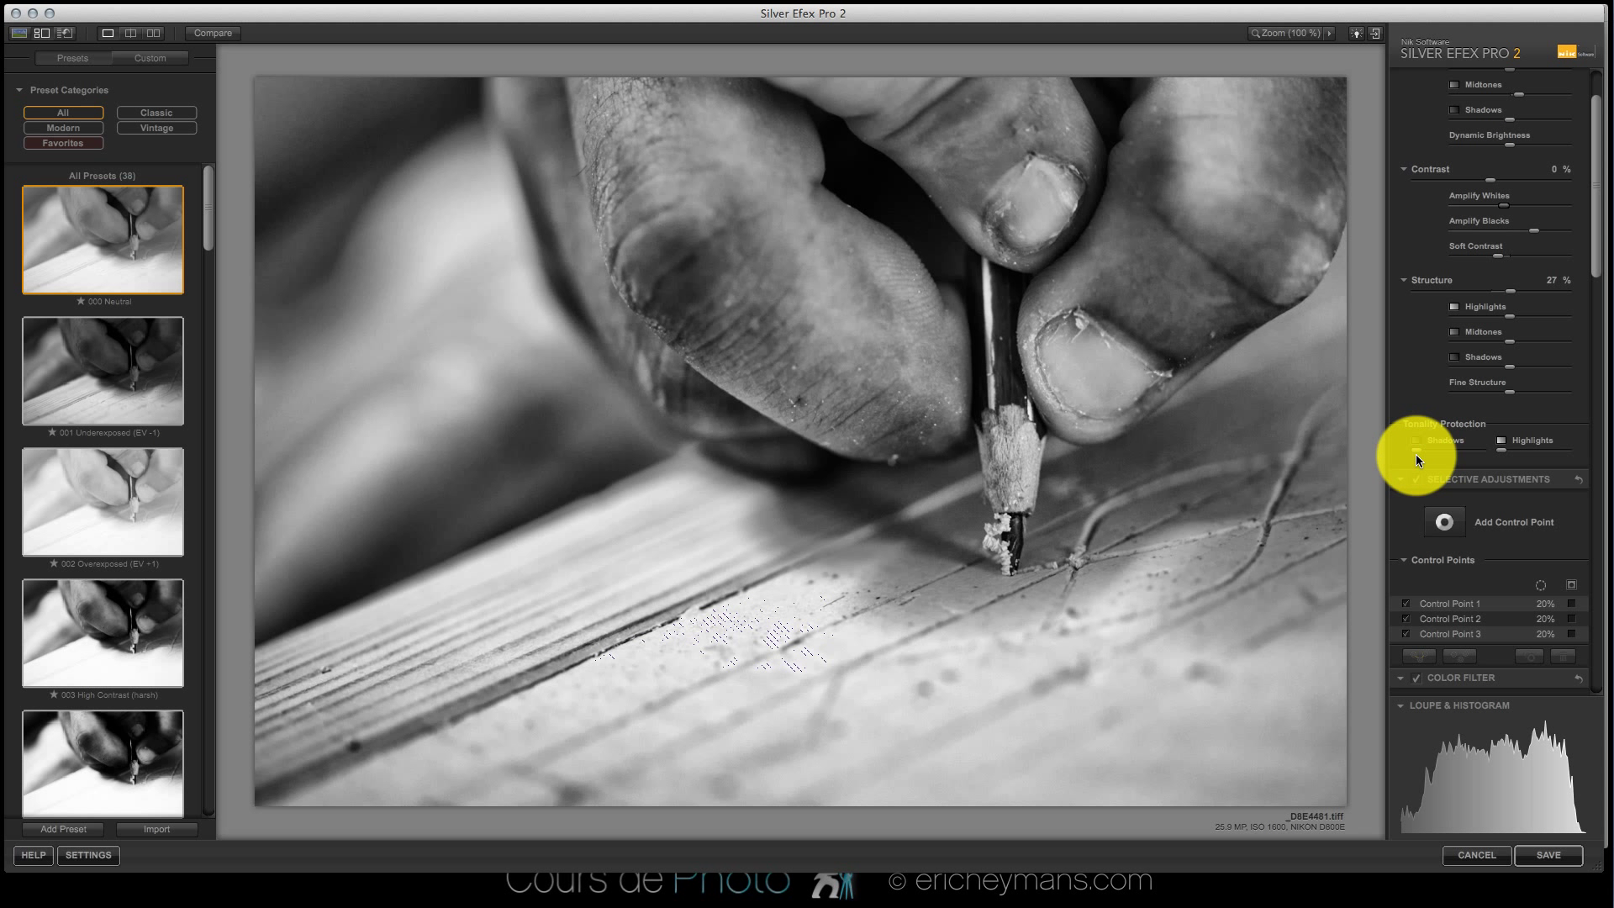
Raise the tonality protection slightly for shadows and more strongly for highlights, and save the black-and-white conversion back to Aperture.
{"action": "mouse_move", "coordinate": [1416, 450]}
{"action": "left_mouse_down"}
{"action": "mouse_move", "coordinate": [1477, 448]}
{"action": "mouse_move", "coordinate": [1419, 454]}
{"action": "left_mouse_up"}
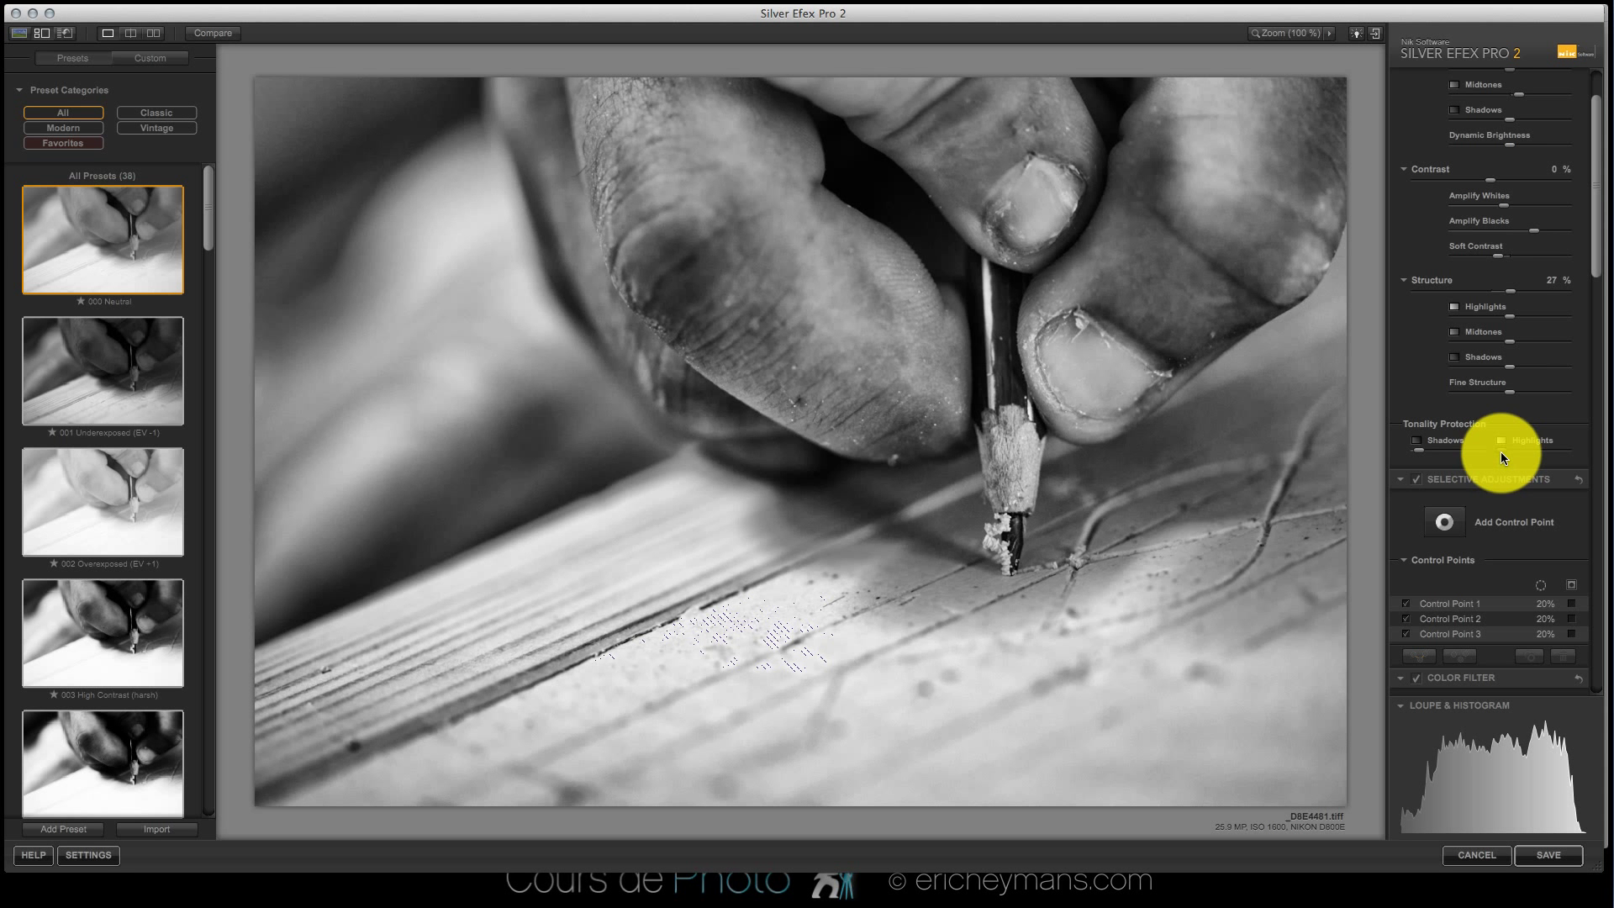
{"action": "left_click_drag", "start_coordinate": [1554, 449], "coordinate": [1545, 449]}
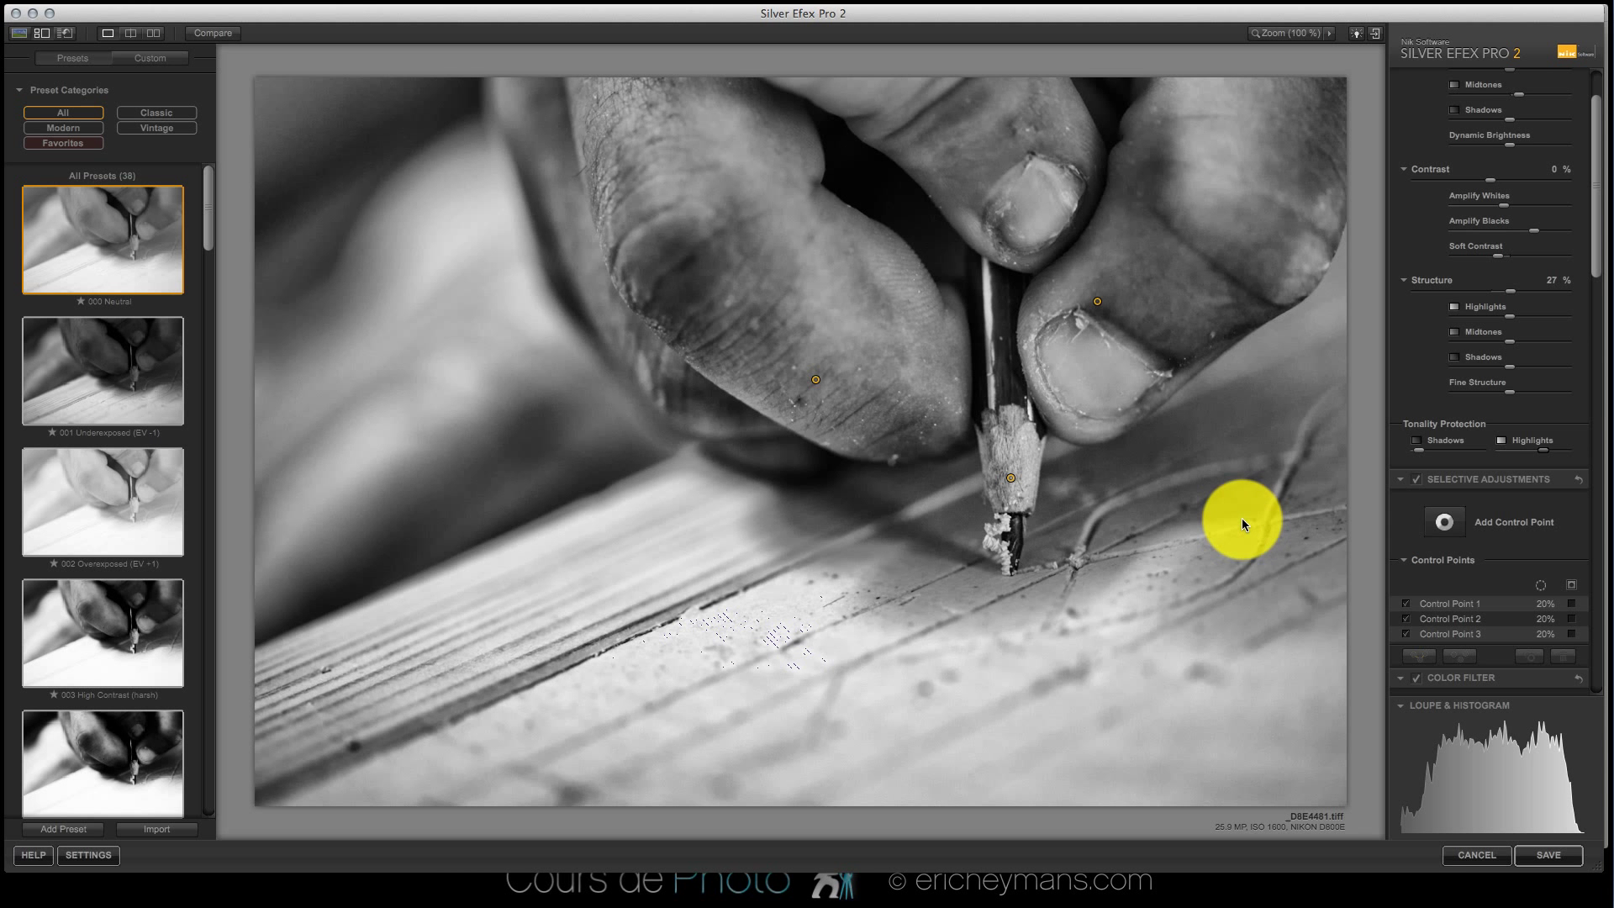
{"action": "left_click", "coordinate": [1540, 856]}
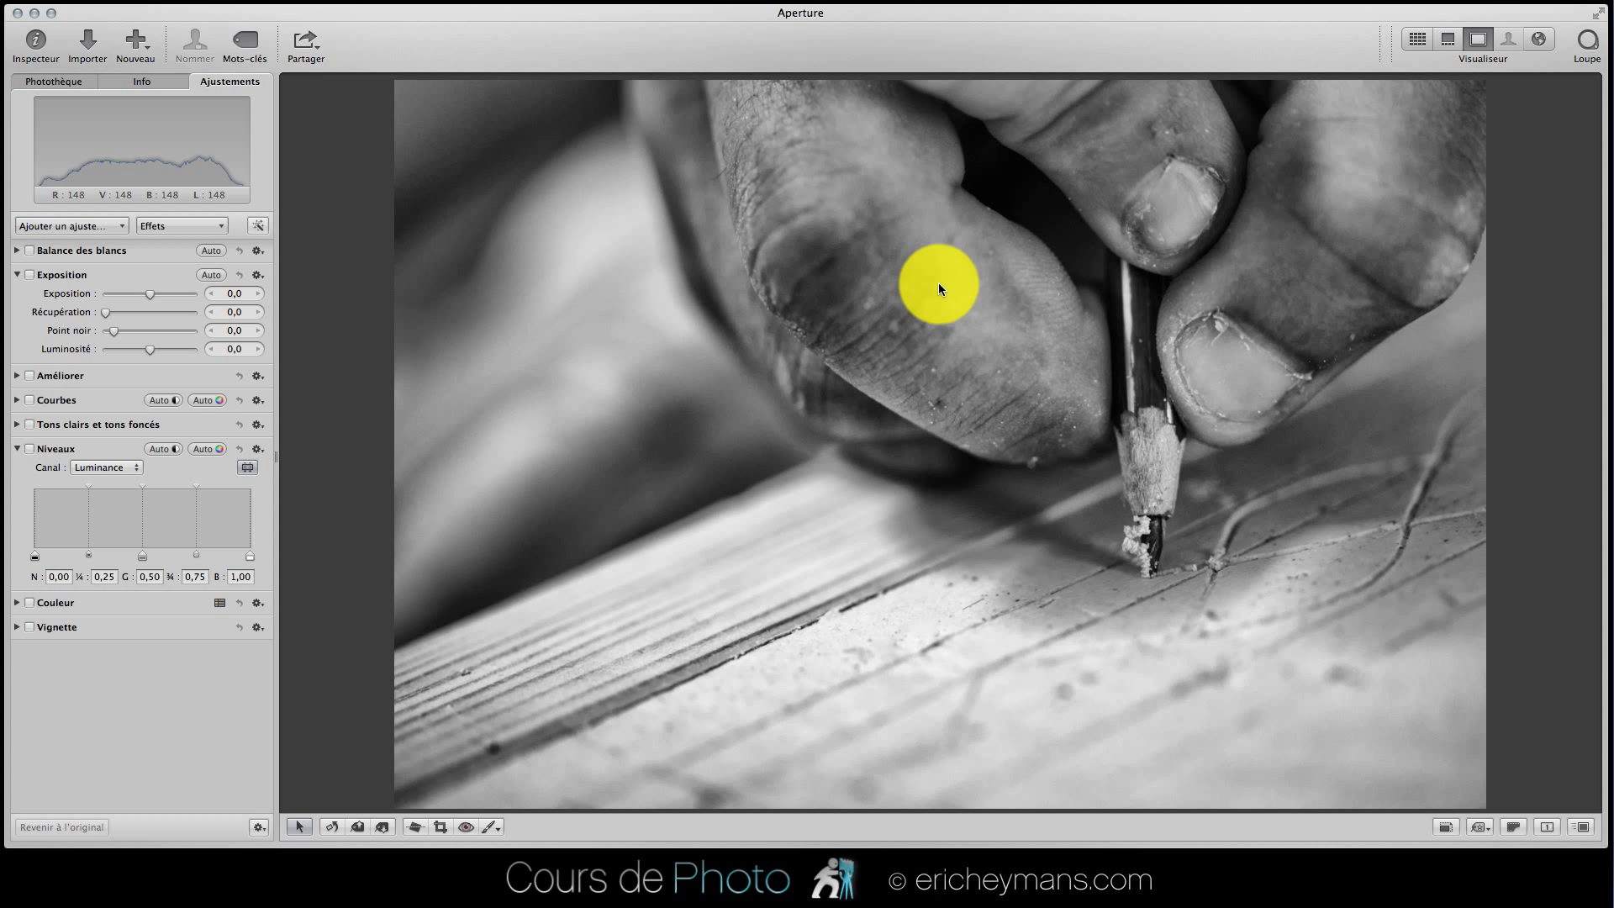
Open the black-and-white photo from Aperture in Color Efex Pro 4 and enlarge the plug-in's window.
{"action": "right_click", "coordinate": [1055, 305]}
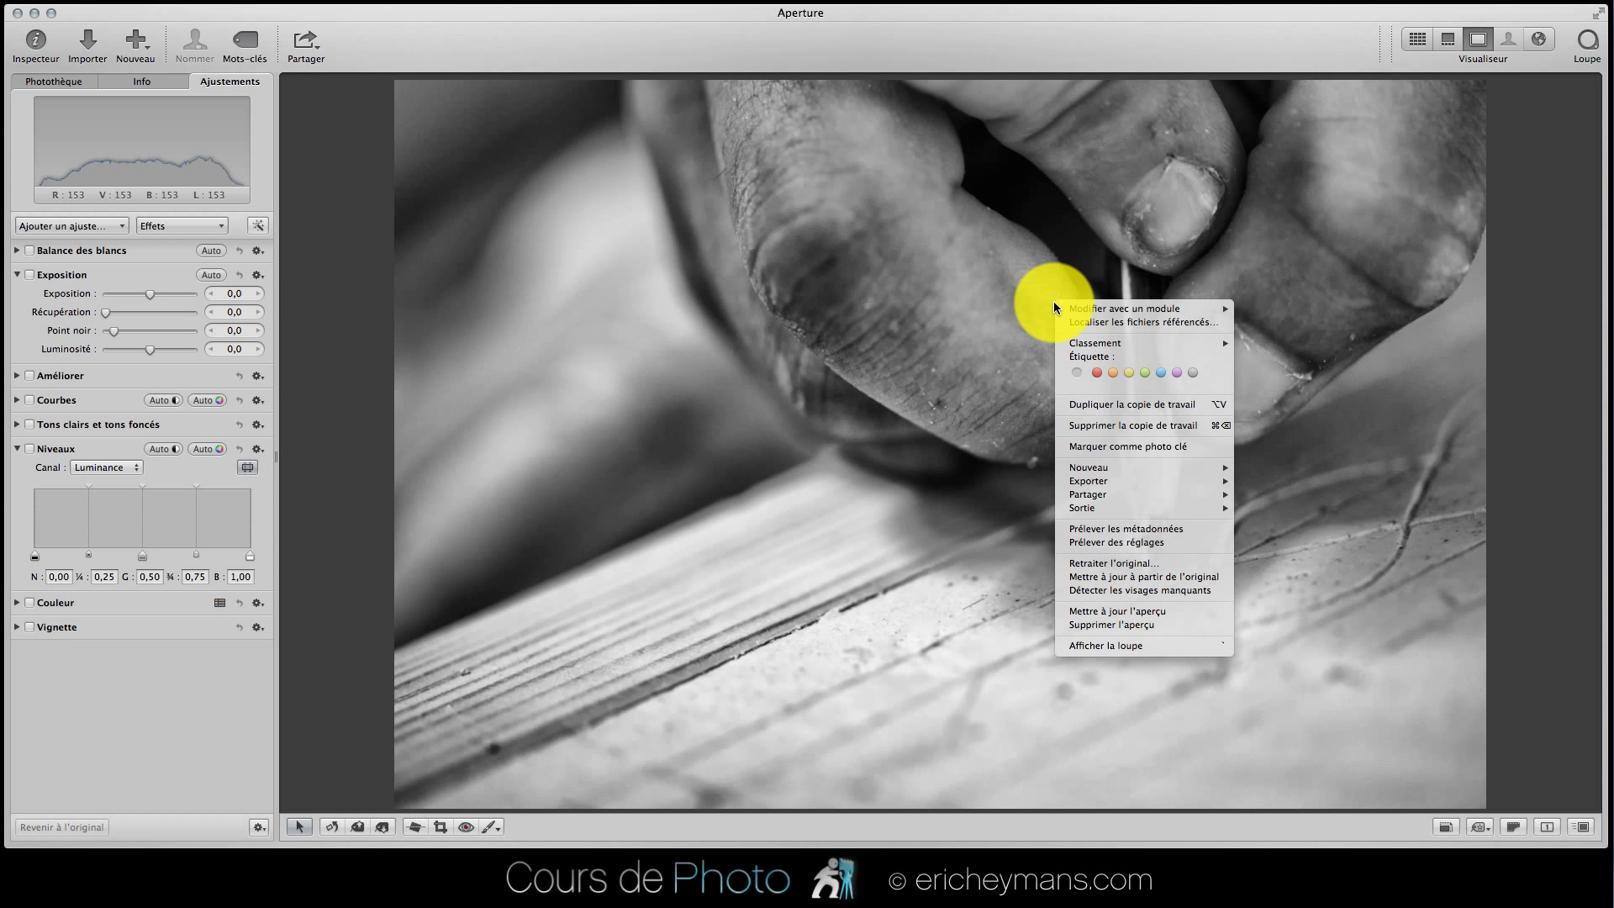
{"action": "mouse_move", "coordinate": [1059, 308]}
{"action": "left_click", "coordinate": [1310, 331]}
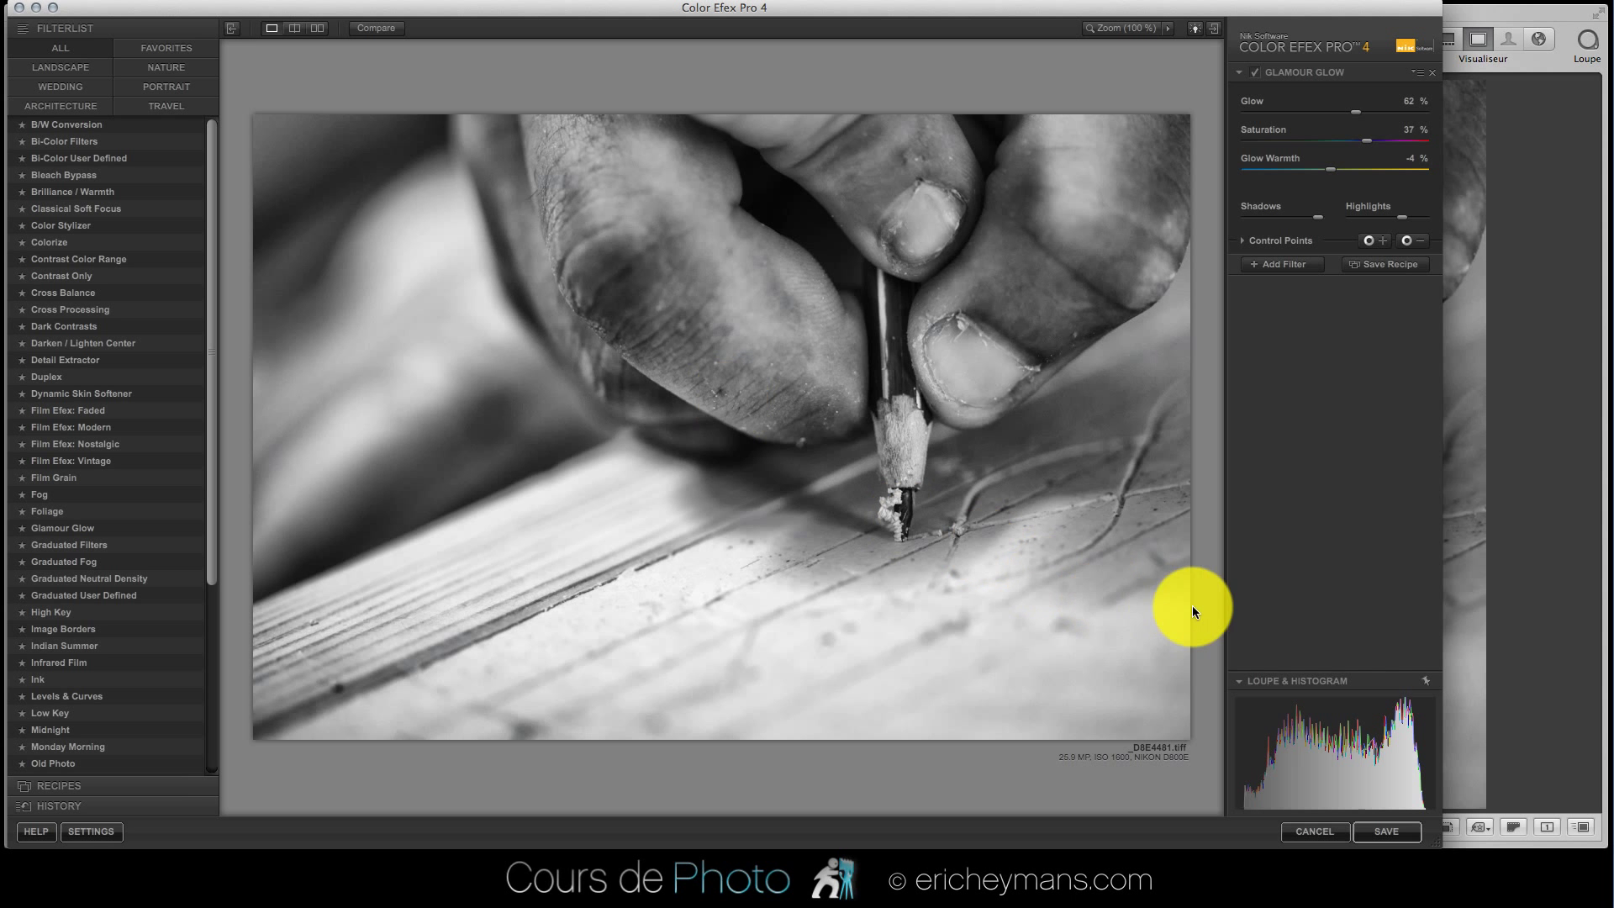
{"action": "left_click_drag", "start_coordinate": [1438, 602], "coordinate": [1571, 622]}
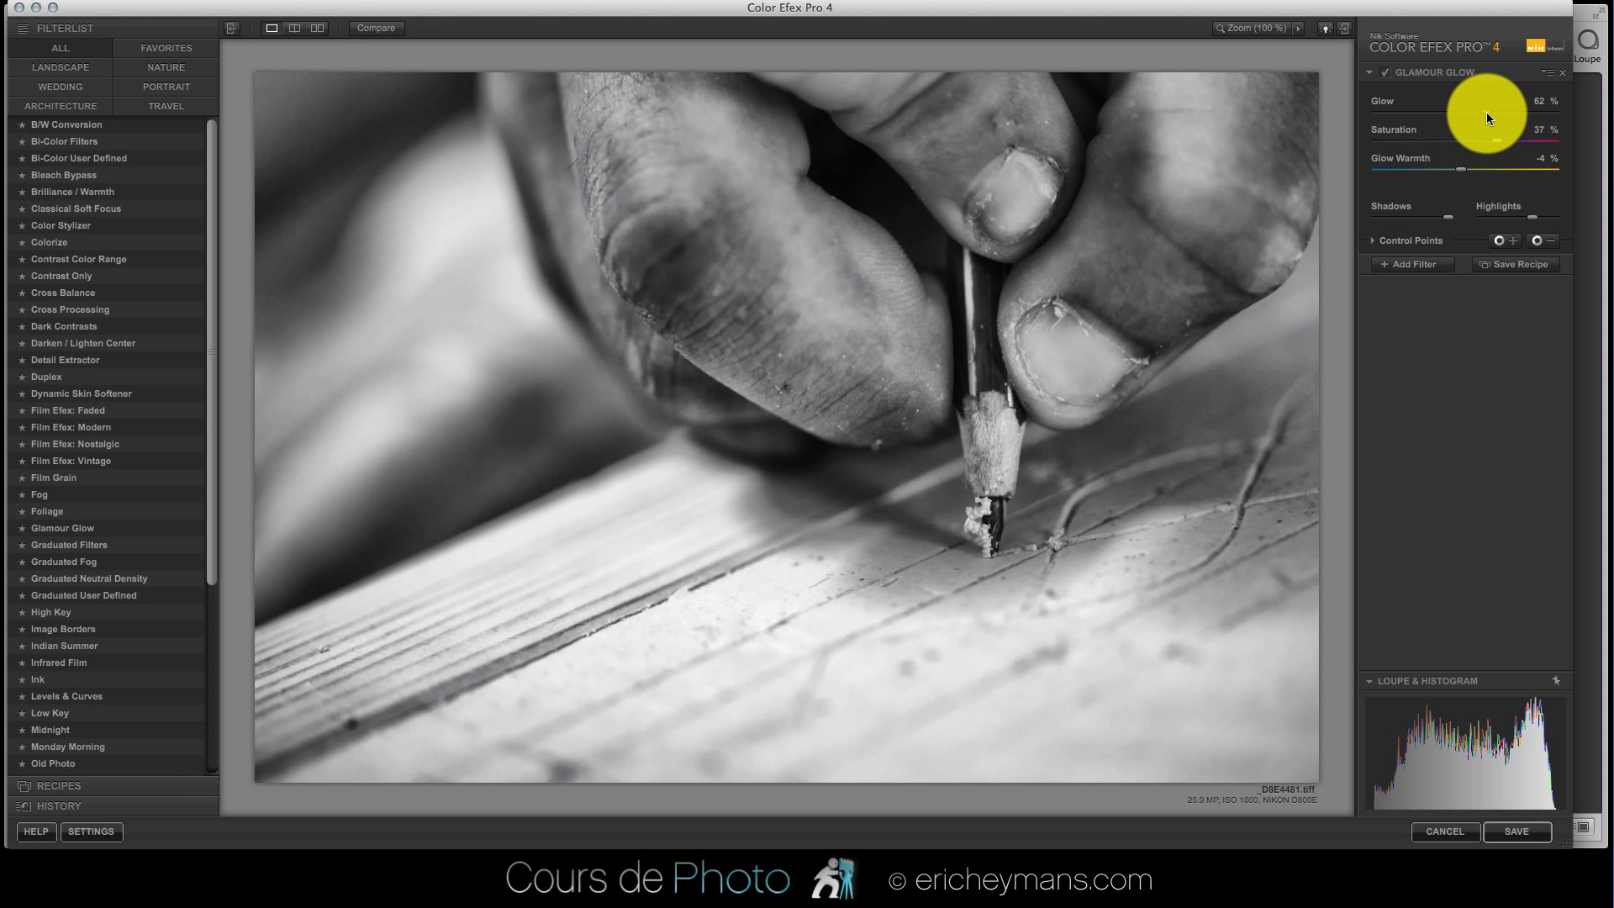
Switch the Glamour Glow filter off and on repeatedly to compare its effect on the photo.
{"action": "left_click", "coordinate": [1389, 72]}
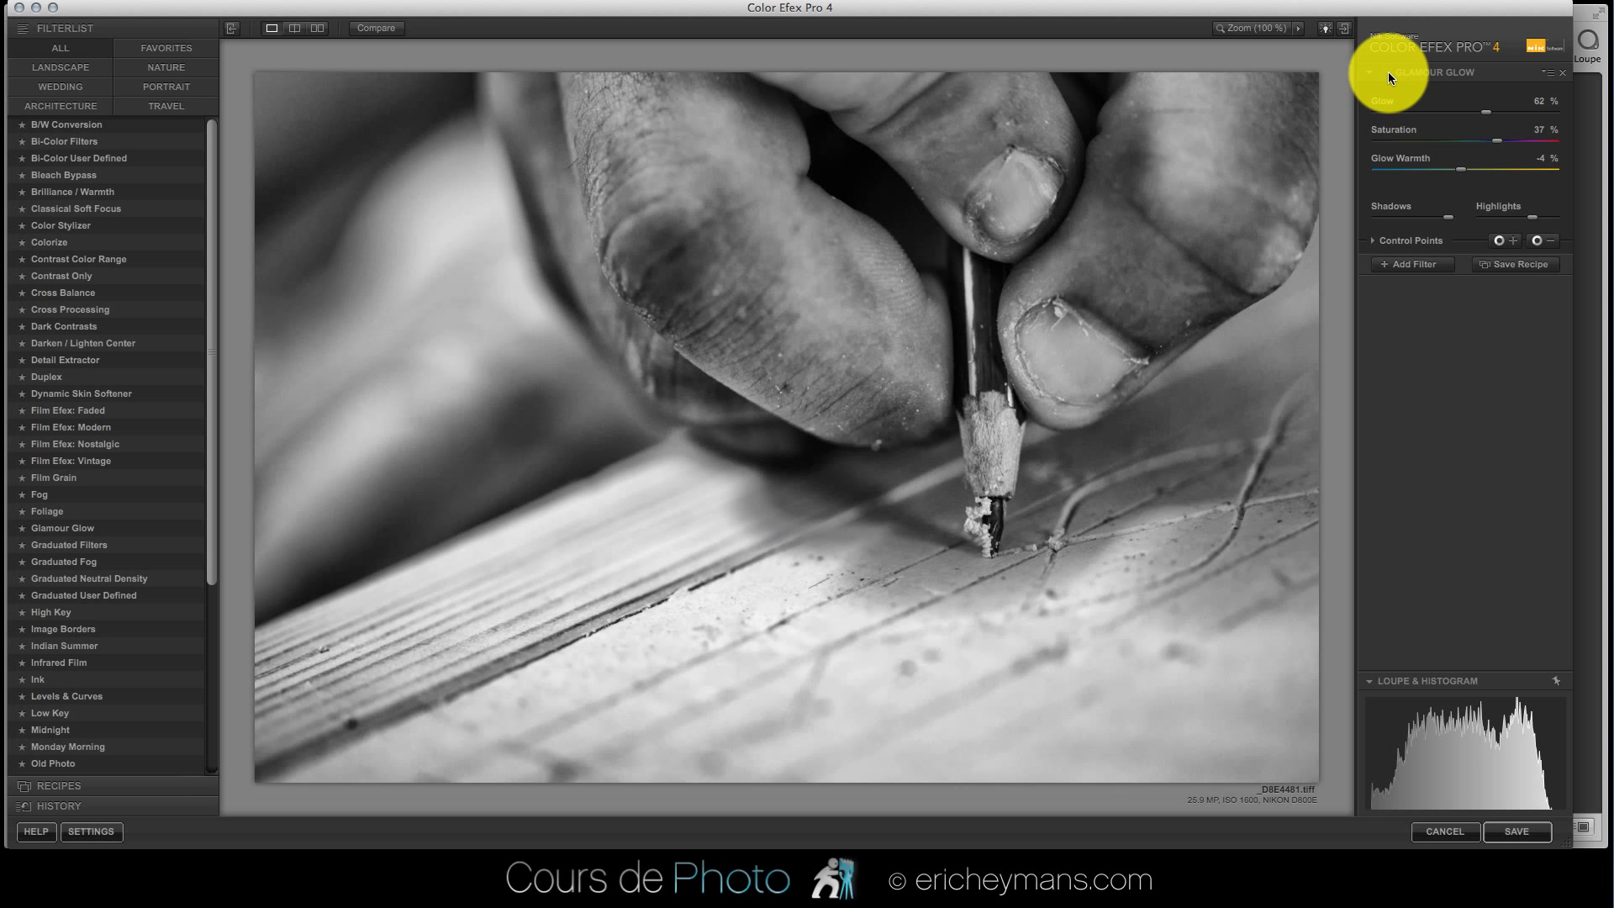
{"action": "left_click", "coordinate": [1389, 73]}
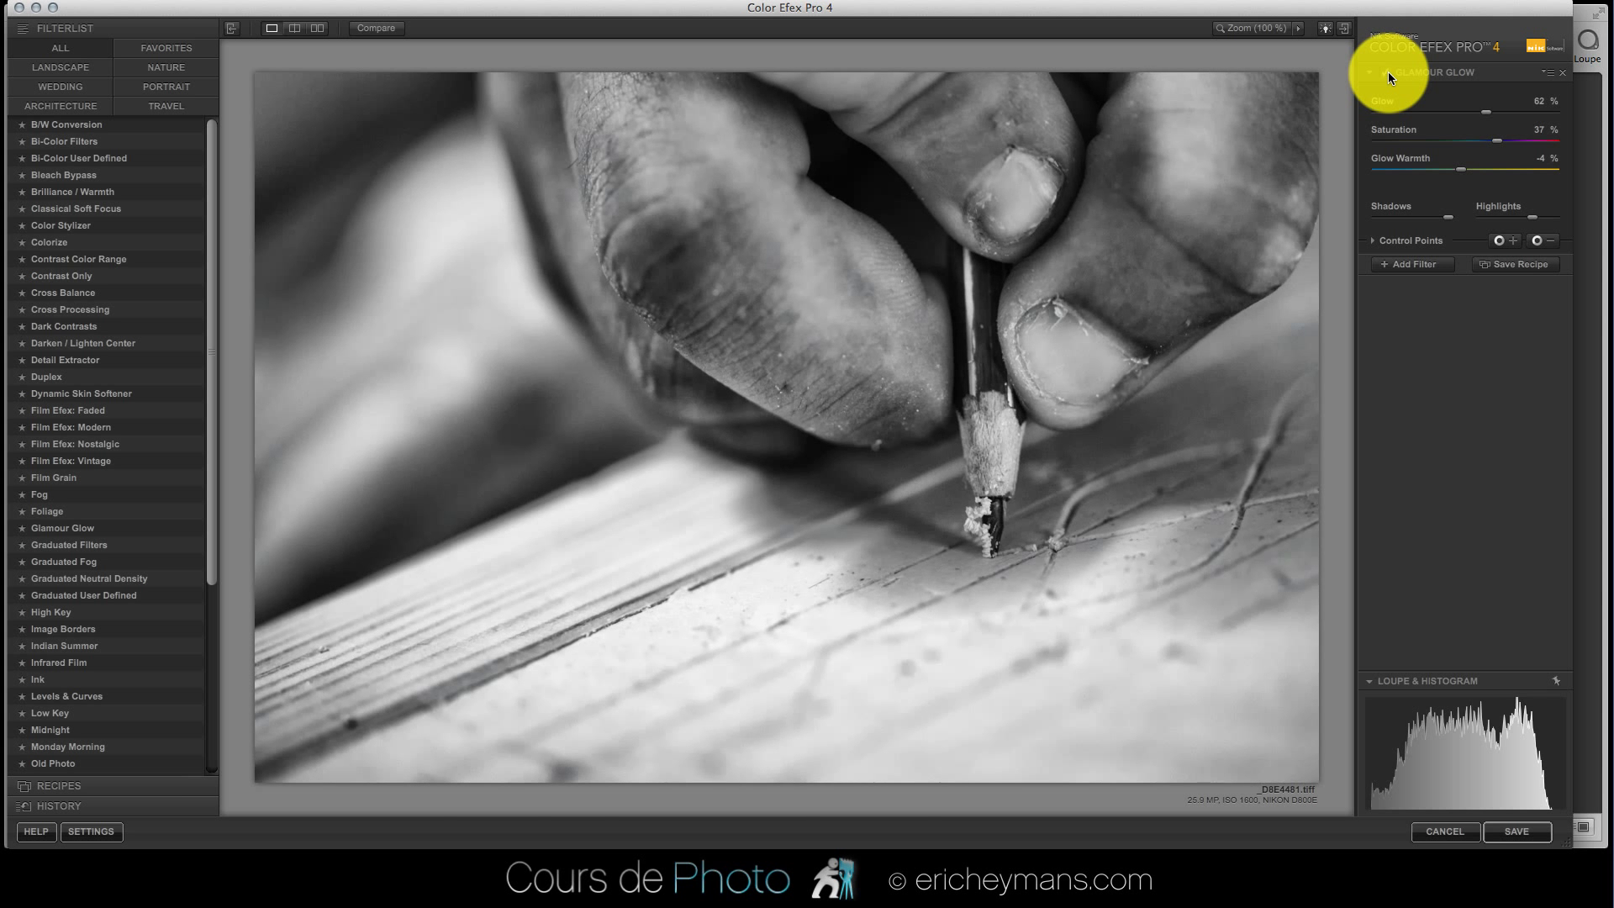
{"action": "left_click", "coordinate": [1389, 72]}
{"action": "left_click", "coordinate": [1389, 73]}
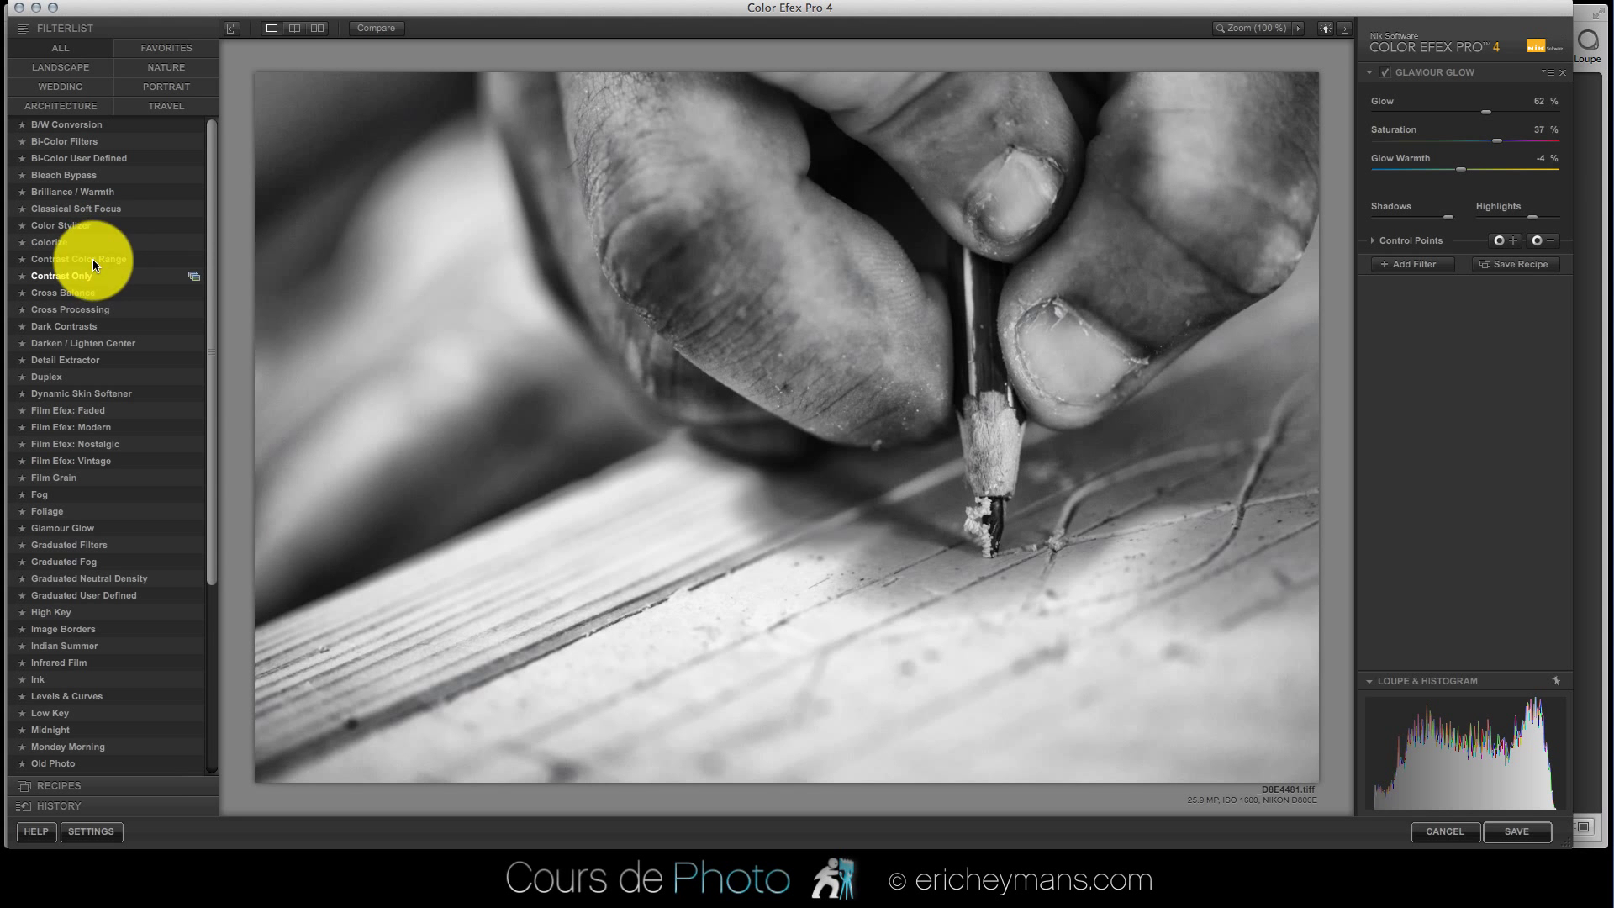
Stack a Detail Extractor filter below Glamour Glow and compare the photo with the new filter off and on.
{"action": "left_click", "coordinate": [74, 360]}
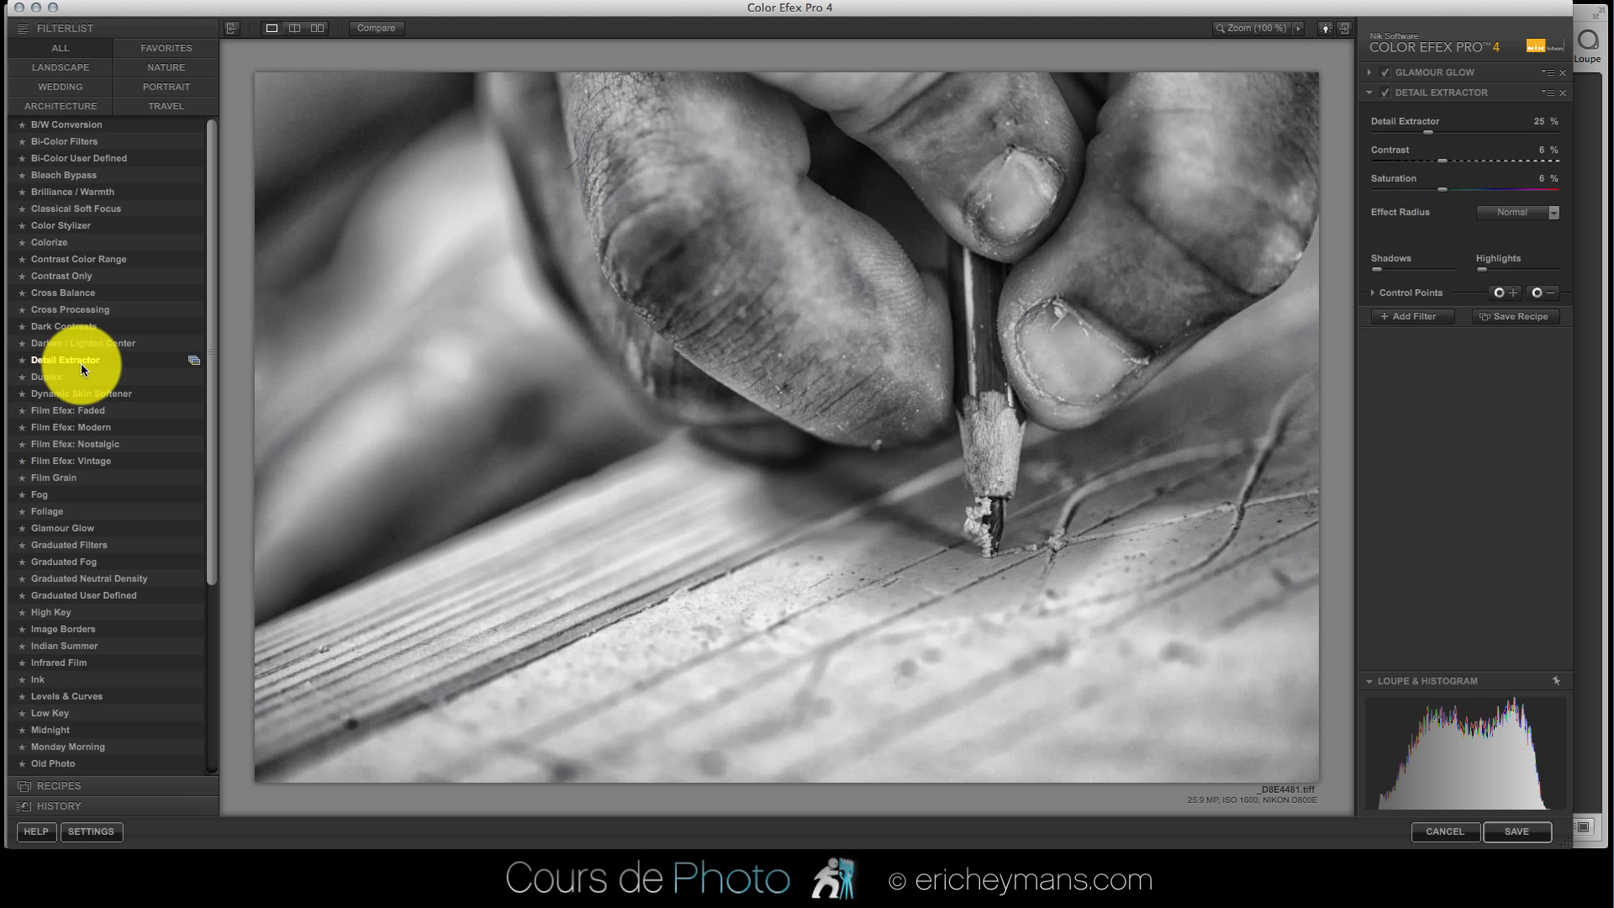
{"action": "left_click", "coordinate": [1383, 94]}
{"action": "left_click", "coordinate": [1384, 95]}
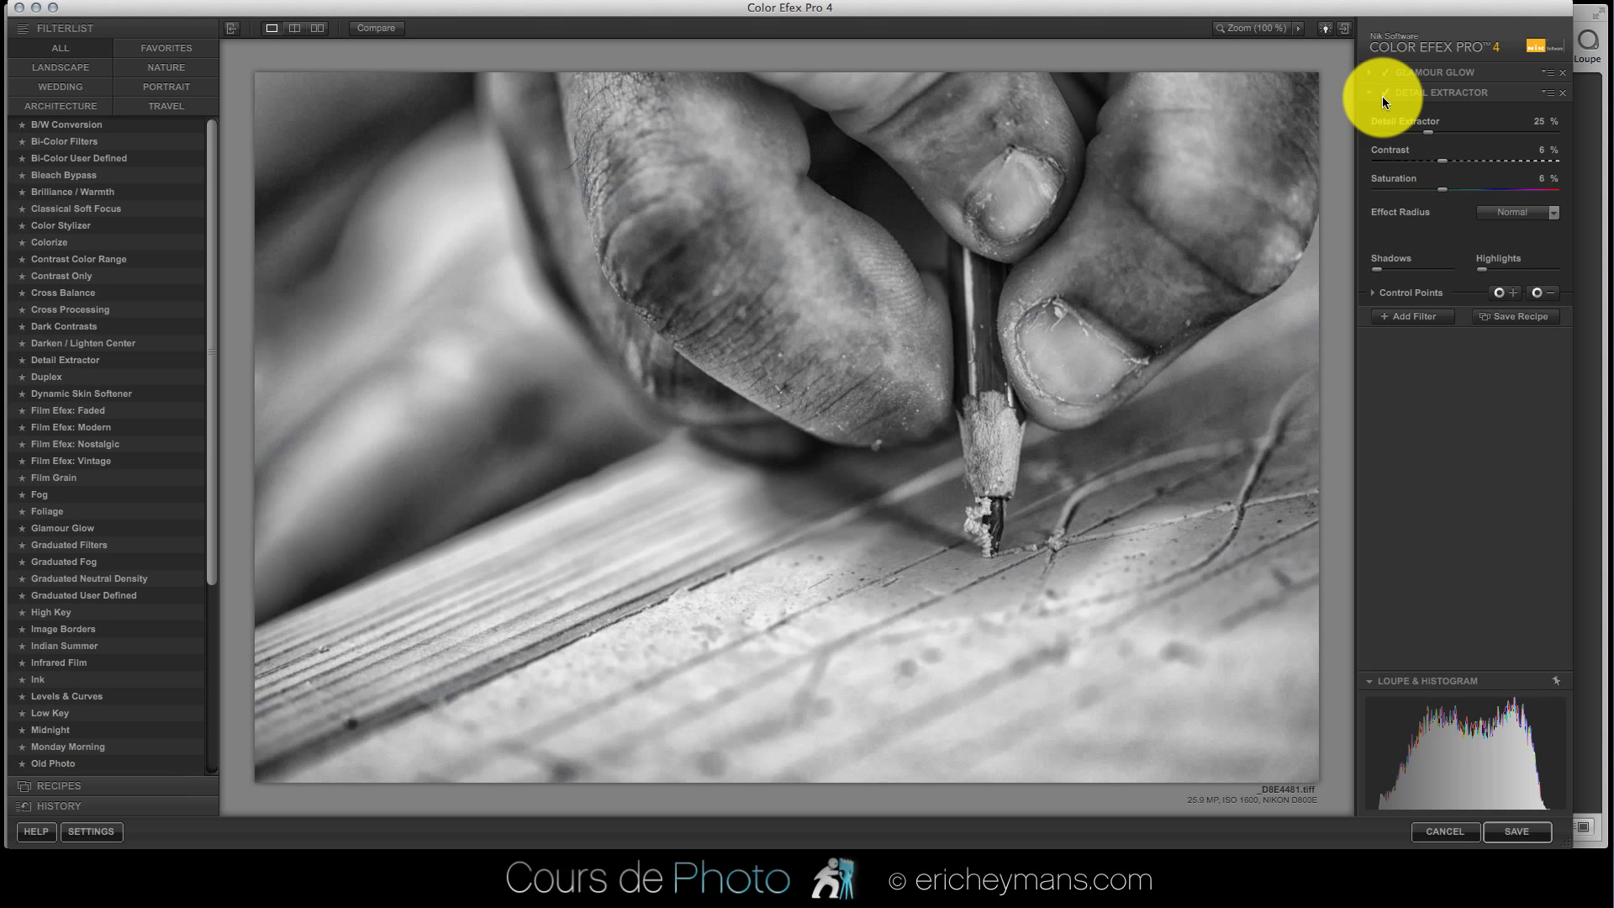
{"action": "left_click", "coordinate": [1384, 95]}
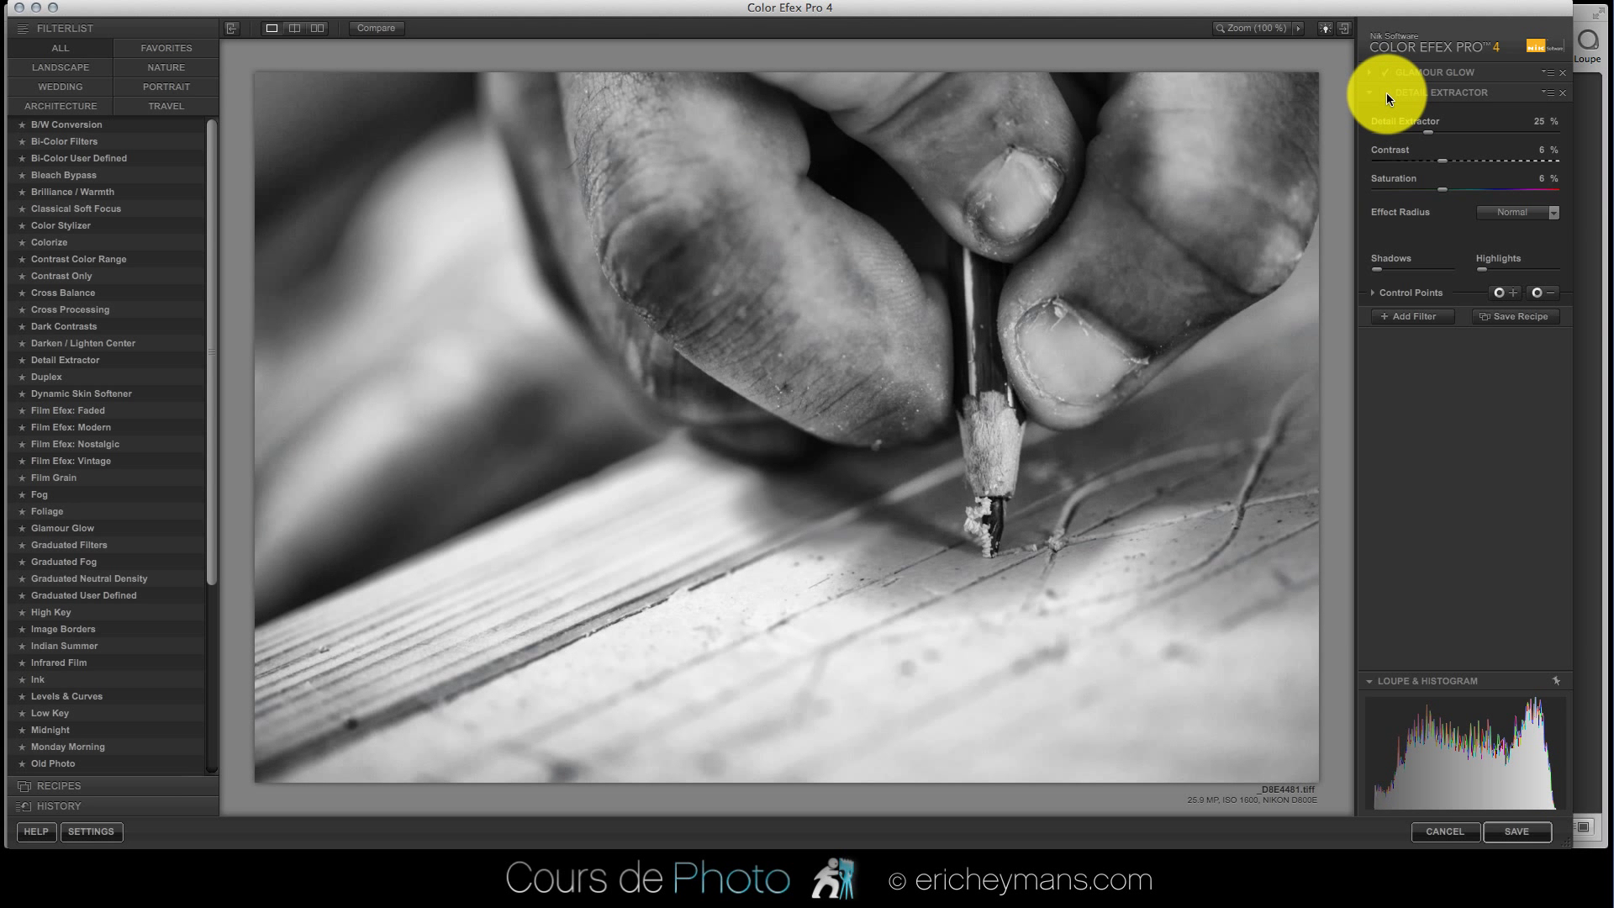
{"action": "left_click", "coordinate": [1385, 93]}
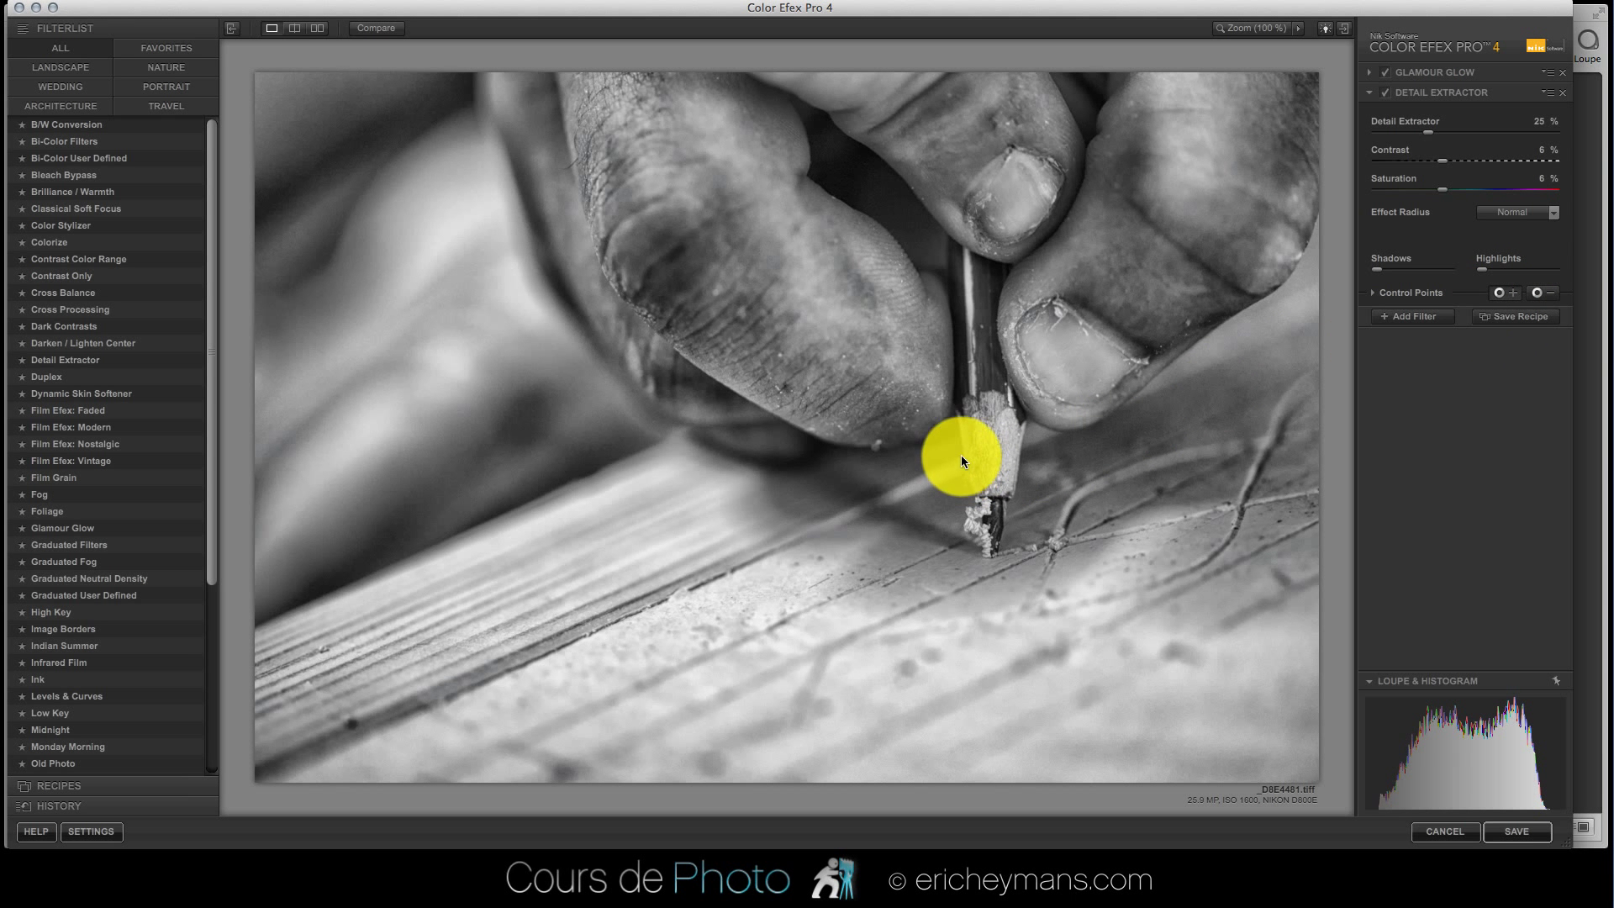
Limit the Detail Extractor effect to the pencil by placing two control points on the sharpened wood near its tip.
{"action": "left_click", "coordinate": [911, 392]}
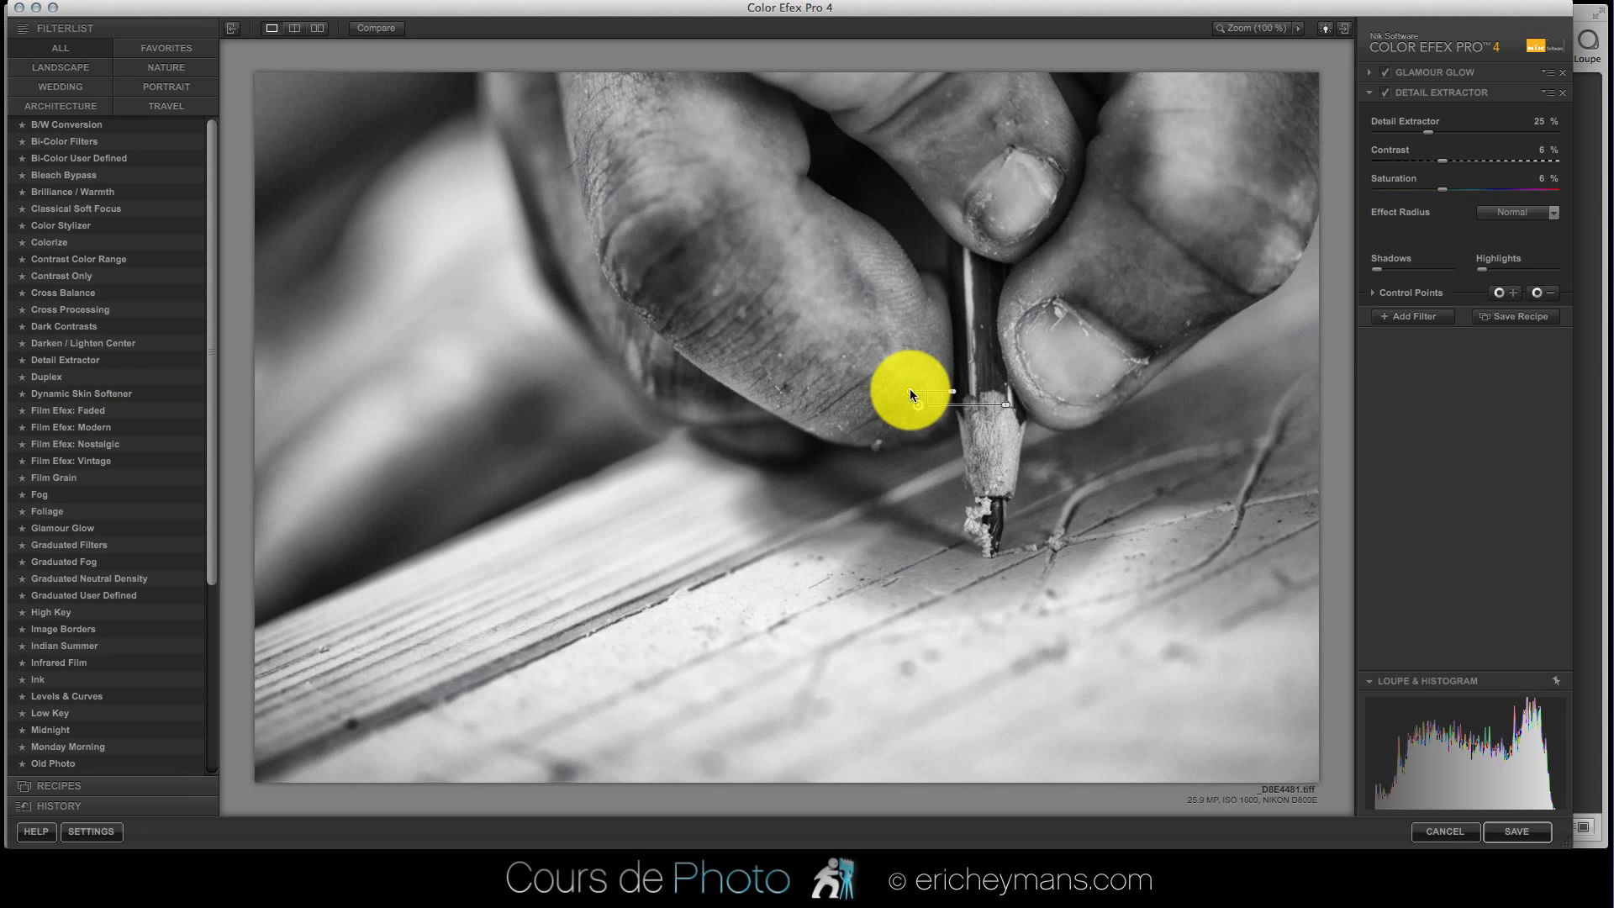
{"action": "mouse_move", "coordinate": [930, 395]}
{"action": "left_mouse_down"}
{"action": "mouse_move", "coordinate": [863, 407]}
{"action": "mouse_move", "coordinate": [785, 355]}
{"action": "mouse_move", "coordinate": [951, 401]}
{"action": "mouse_move", "coordinate": [1067, 387]}
{"action": "mouse_move", "coordinate": [1008, 384]}
{"action": "mouse_move", "coordinate": [1026, 382]}
{"action": "mouse_move", "coordinate": [992, 458]}
{"action": "left_mouse_up"}
{"action": "left_click_drag", "start_coordinate": [991, 454], "coordinate": [990, 449]}
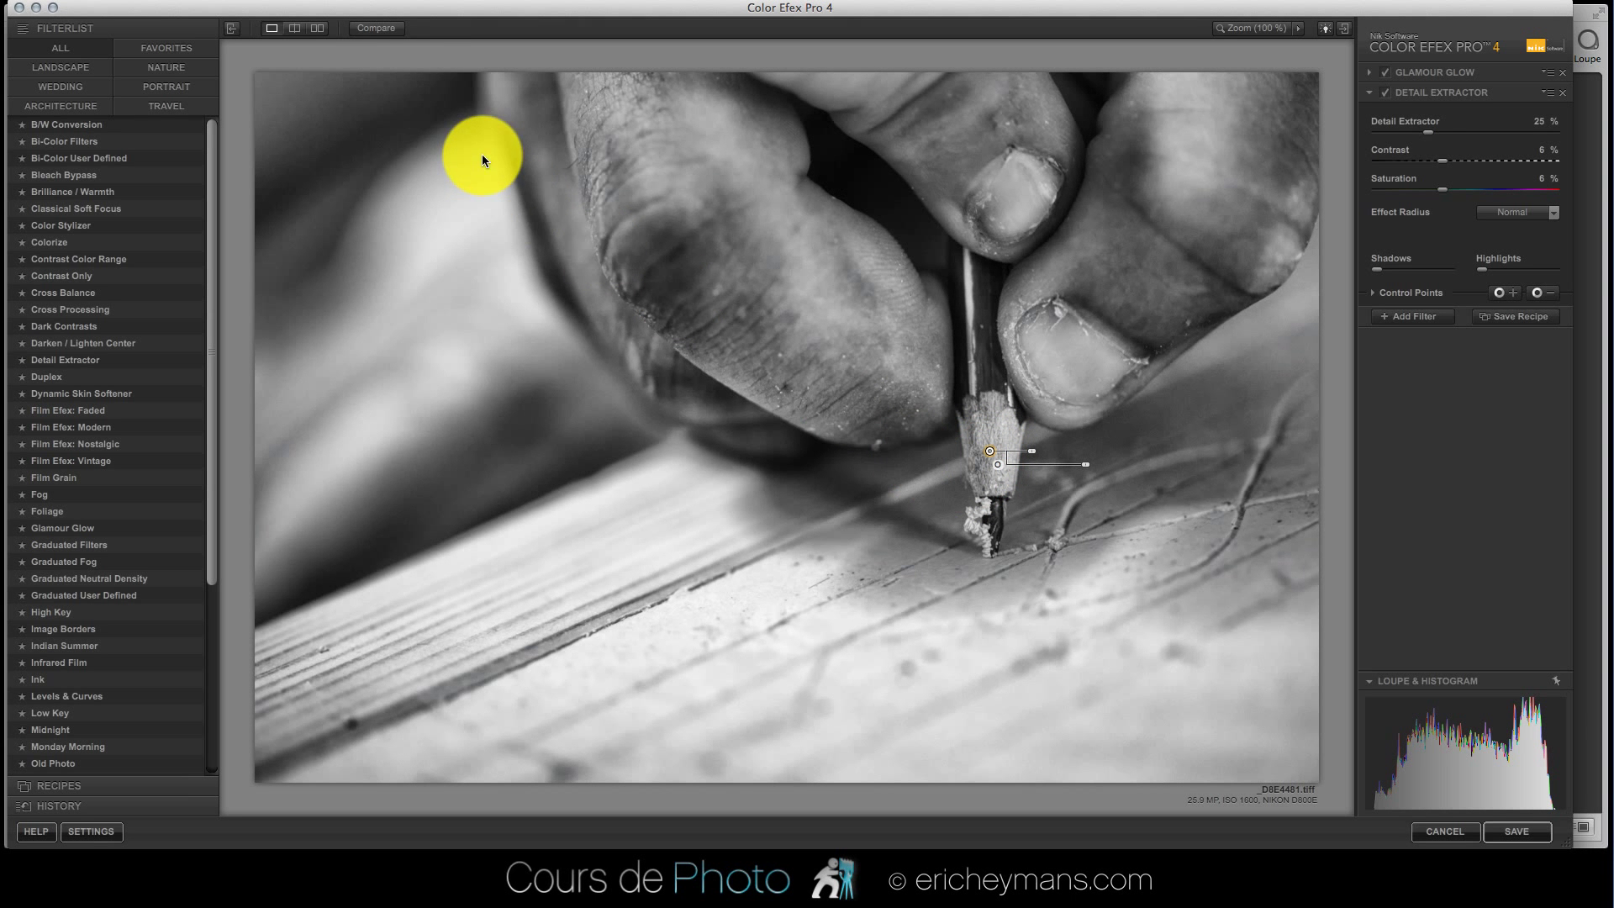
Compare the filtered photo with its unfiltered version several times, checking the pencil tip and overall glow.
{"action": "left_click", "coordinate": [386, 29]}
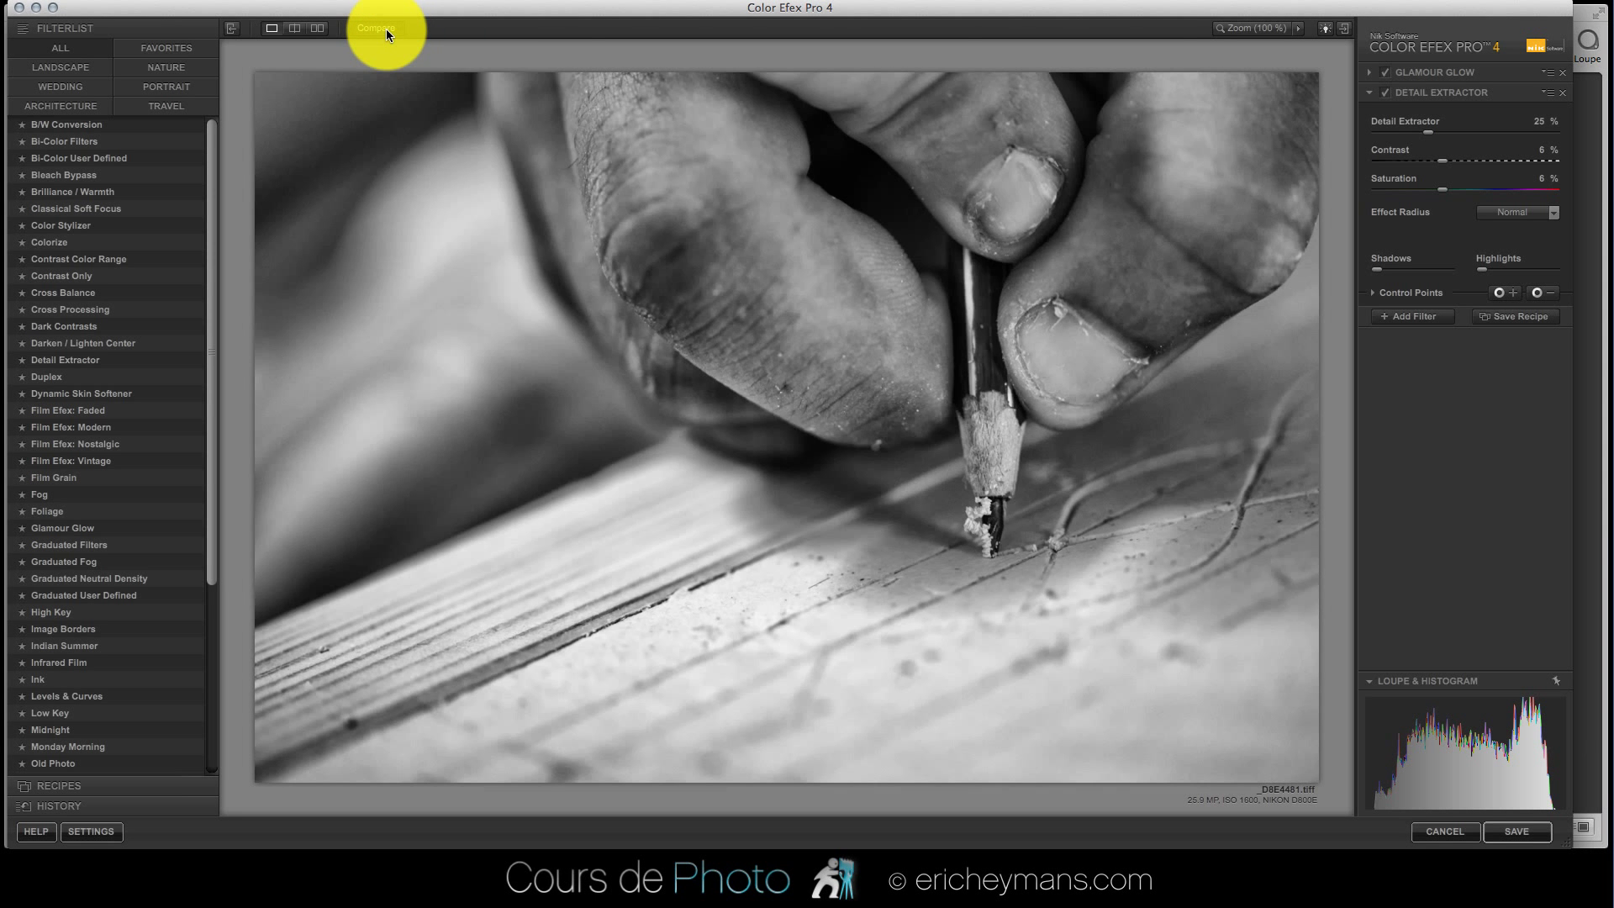
{"action": "left_click", "coordinate": [386, 29]}
{"action": "left_click", "coordinate": [386, 29]}
{"action": "left_click", "coordinate": [386, 29]}
{"action": "left_click", "coordinate": [386, 29]}
{"action": "left_click", "coordinate": [386, 28]}
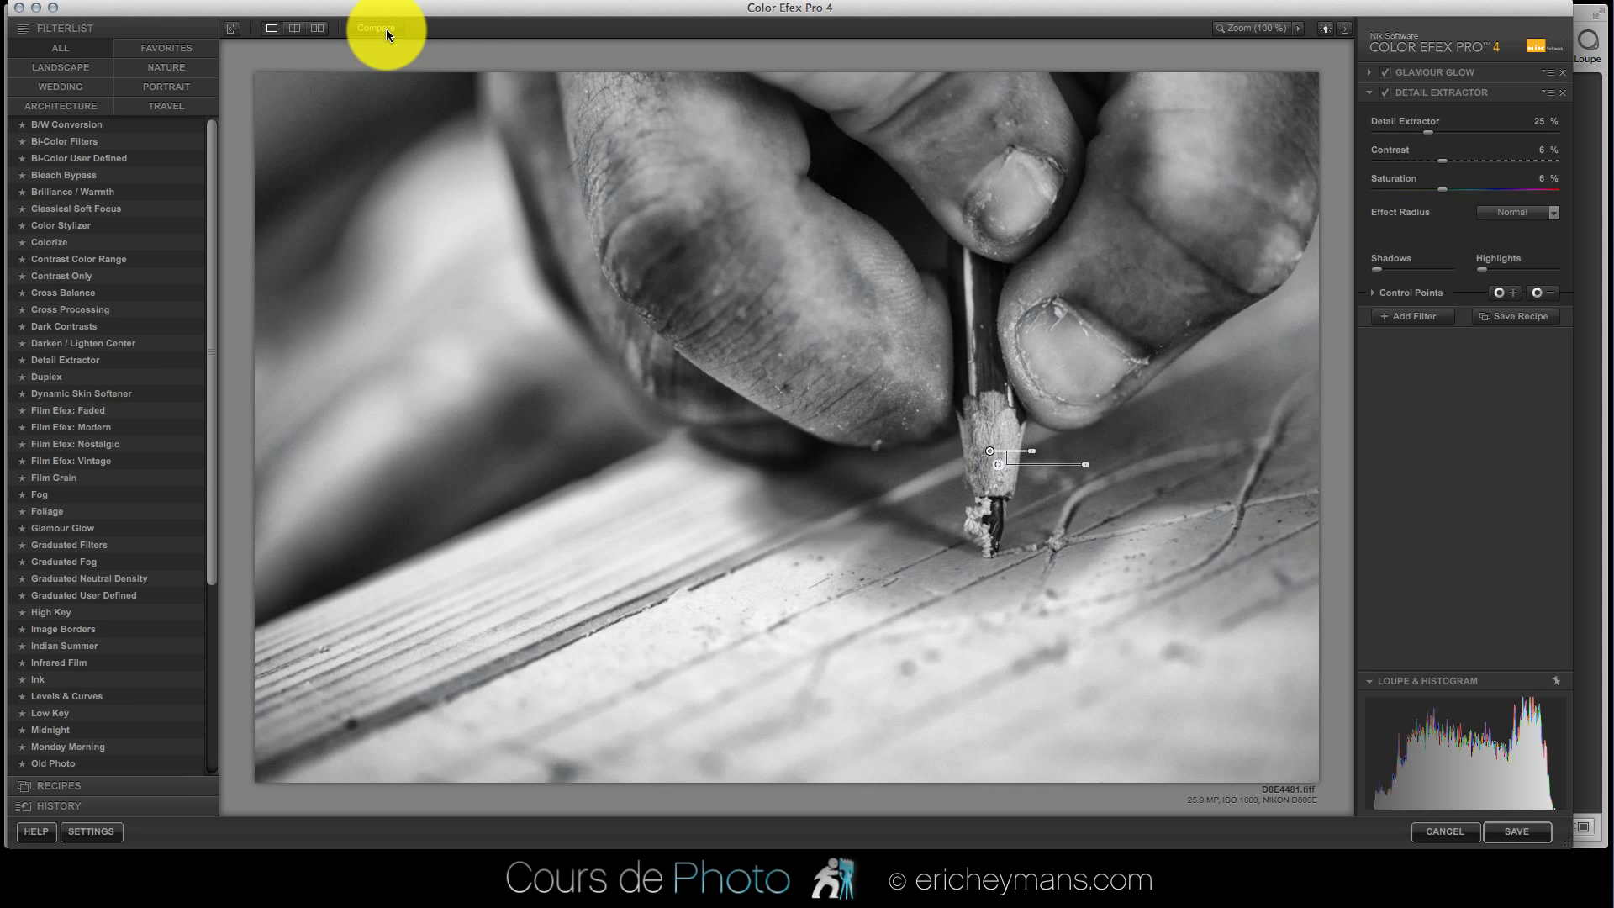
{"action": "left_click", "coordinate": [386, 29]}
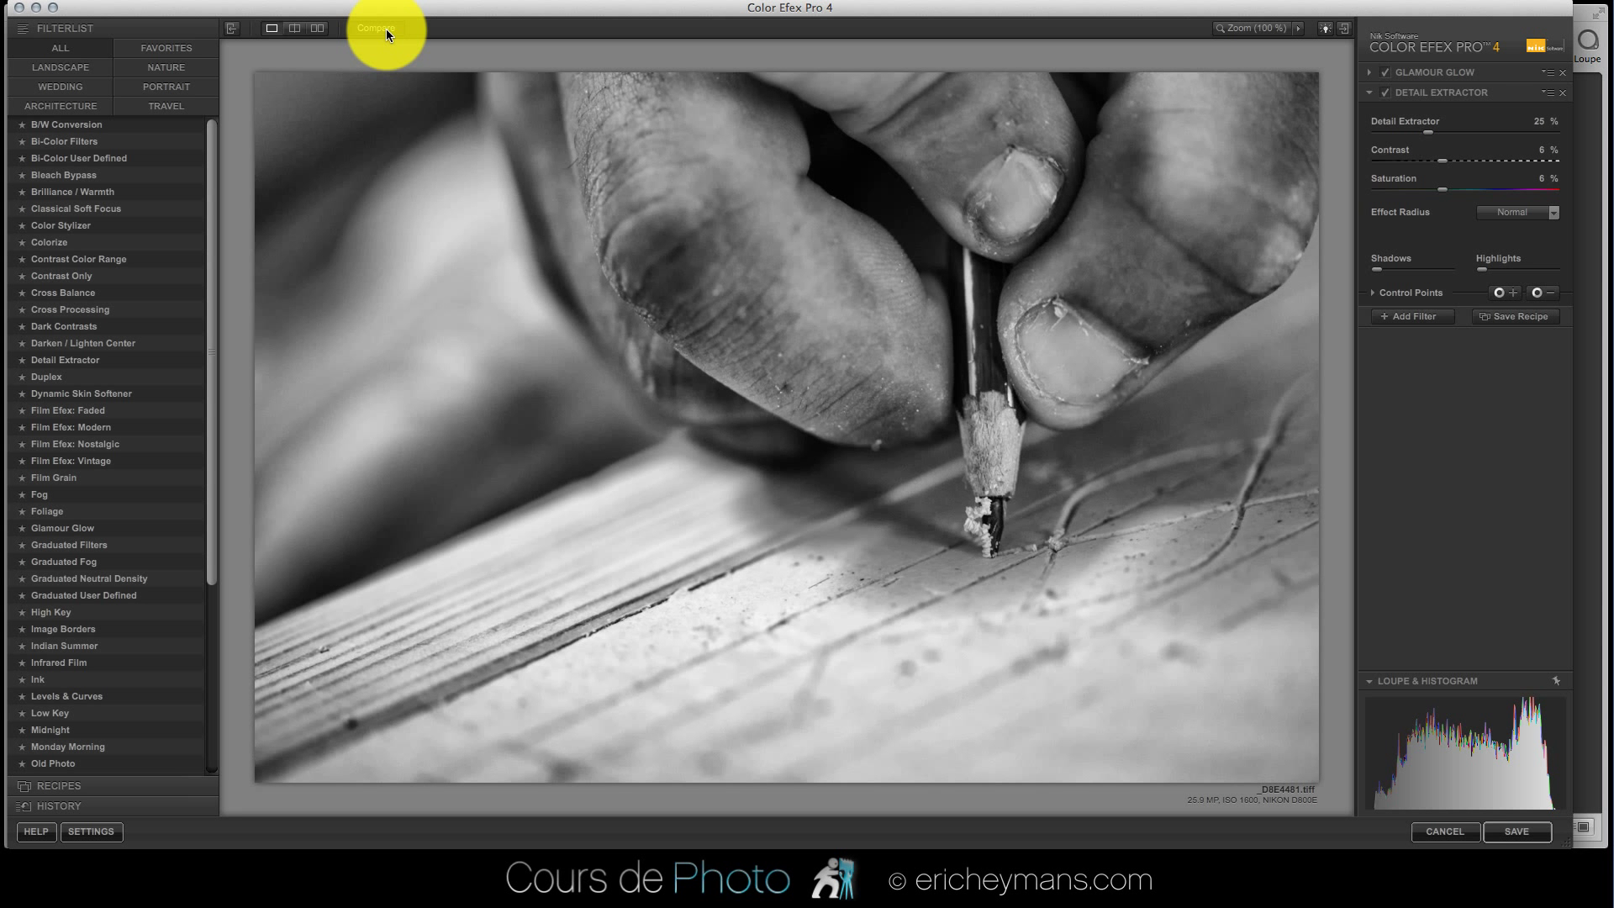
{"action": "left_click", "coordinate": [386, 28]}
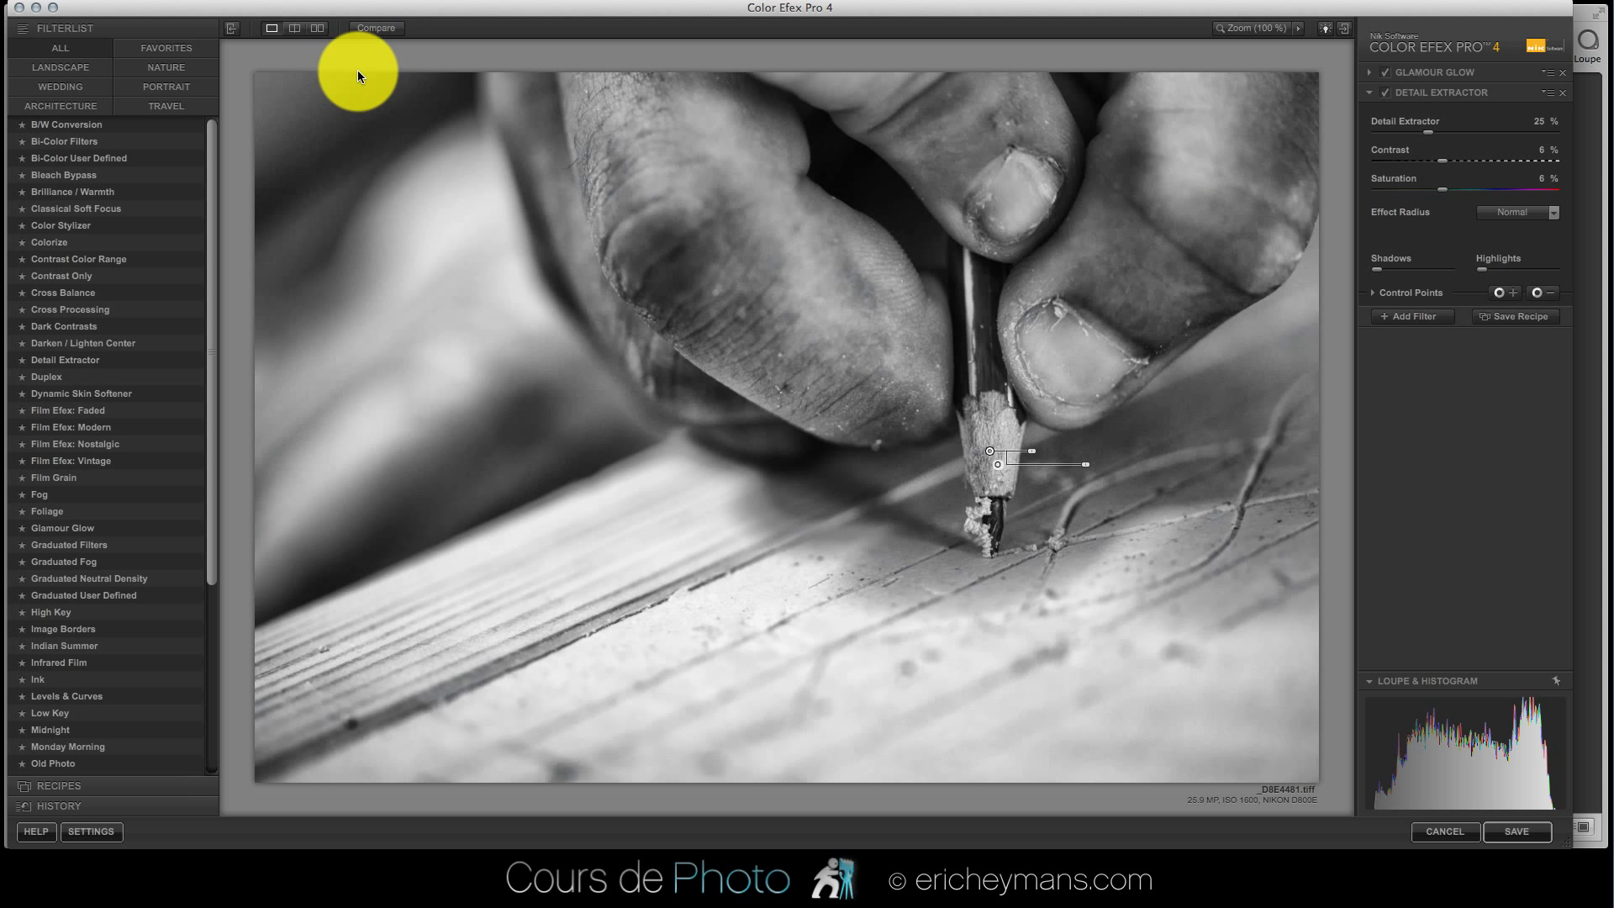
Stack a Darken / Lighten Center filter below Detail Extractor and compare the photo with it off and on.
{"action": "left_click", "coordinate": [94, 346]}
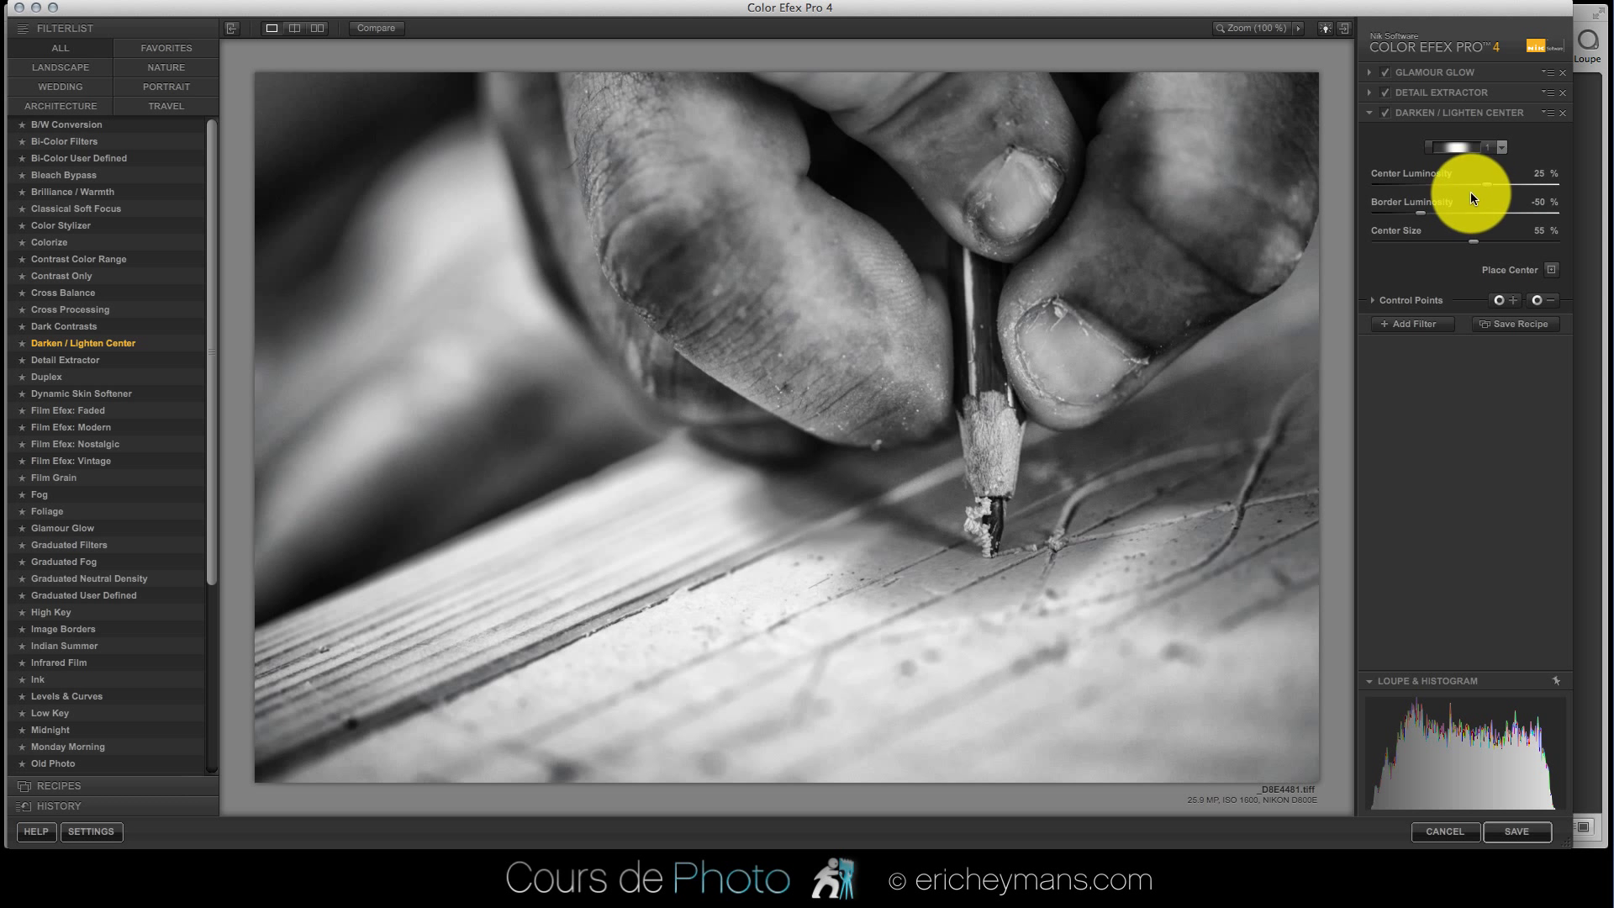
{"action": "left_click", "coordinate": [1388, 112]}
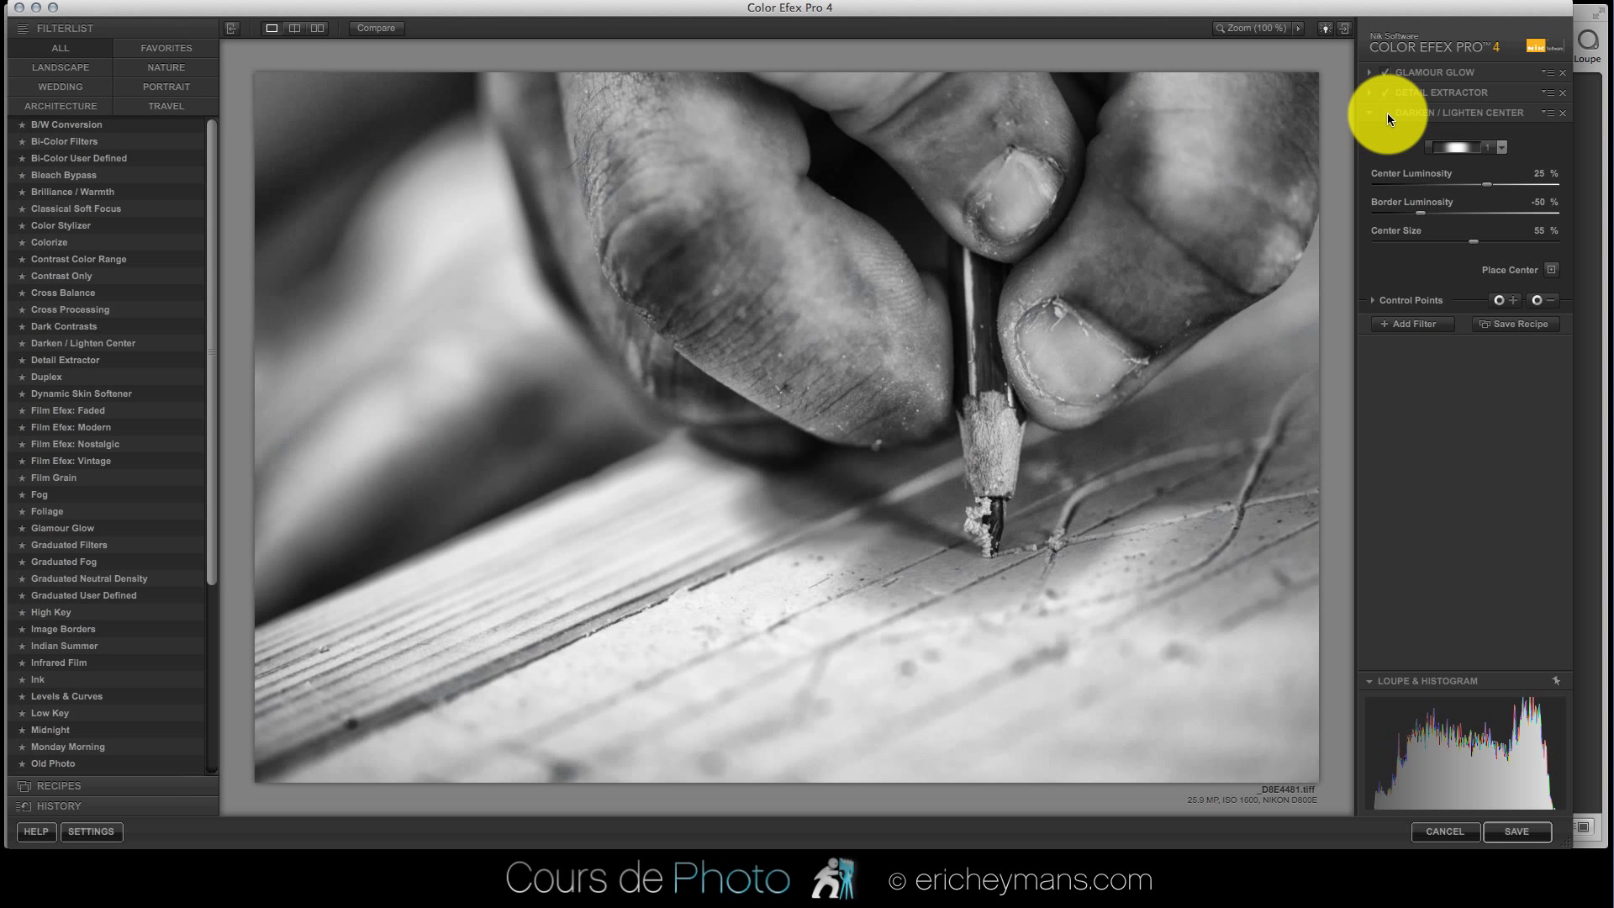
{"action": "left_click", "coordinate": [1388, 113]}
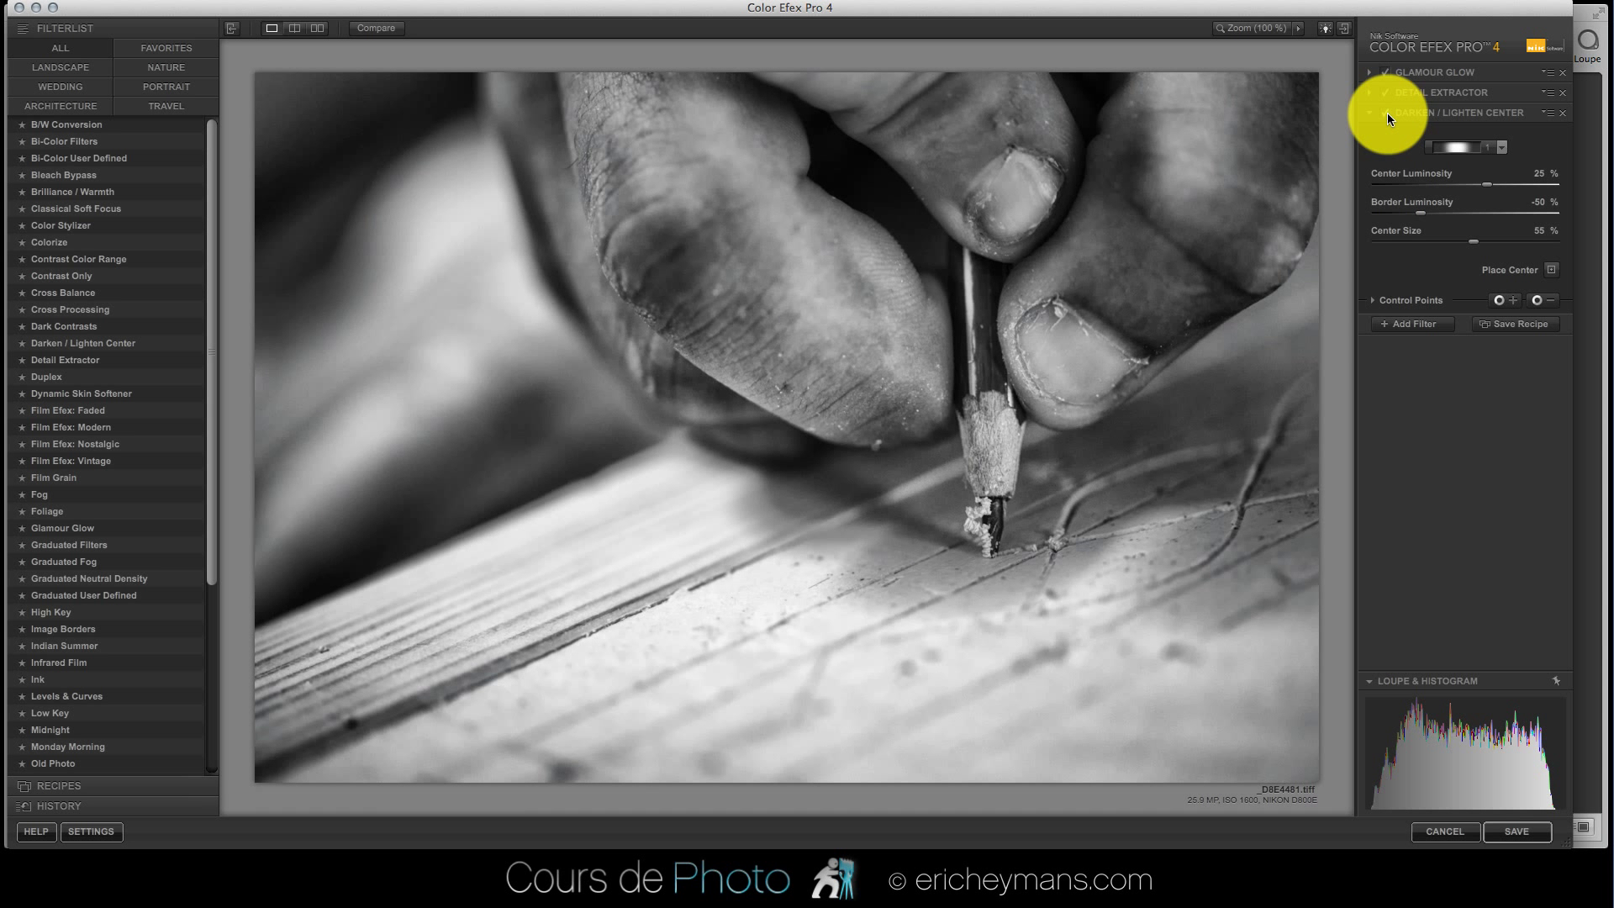
{"action": "left_click", "coordinate": [1387, 113]}
{"action": "left_click", "coordinate": [1387, 113]}
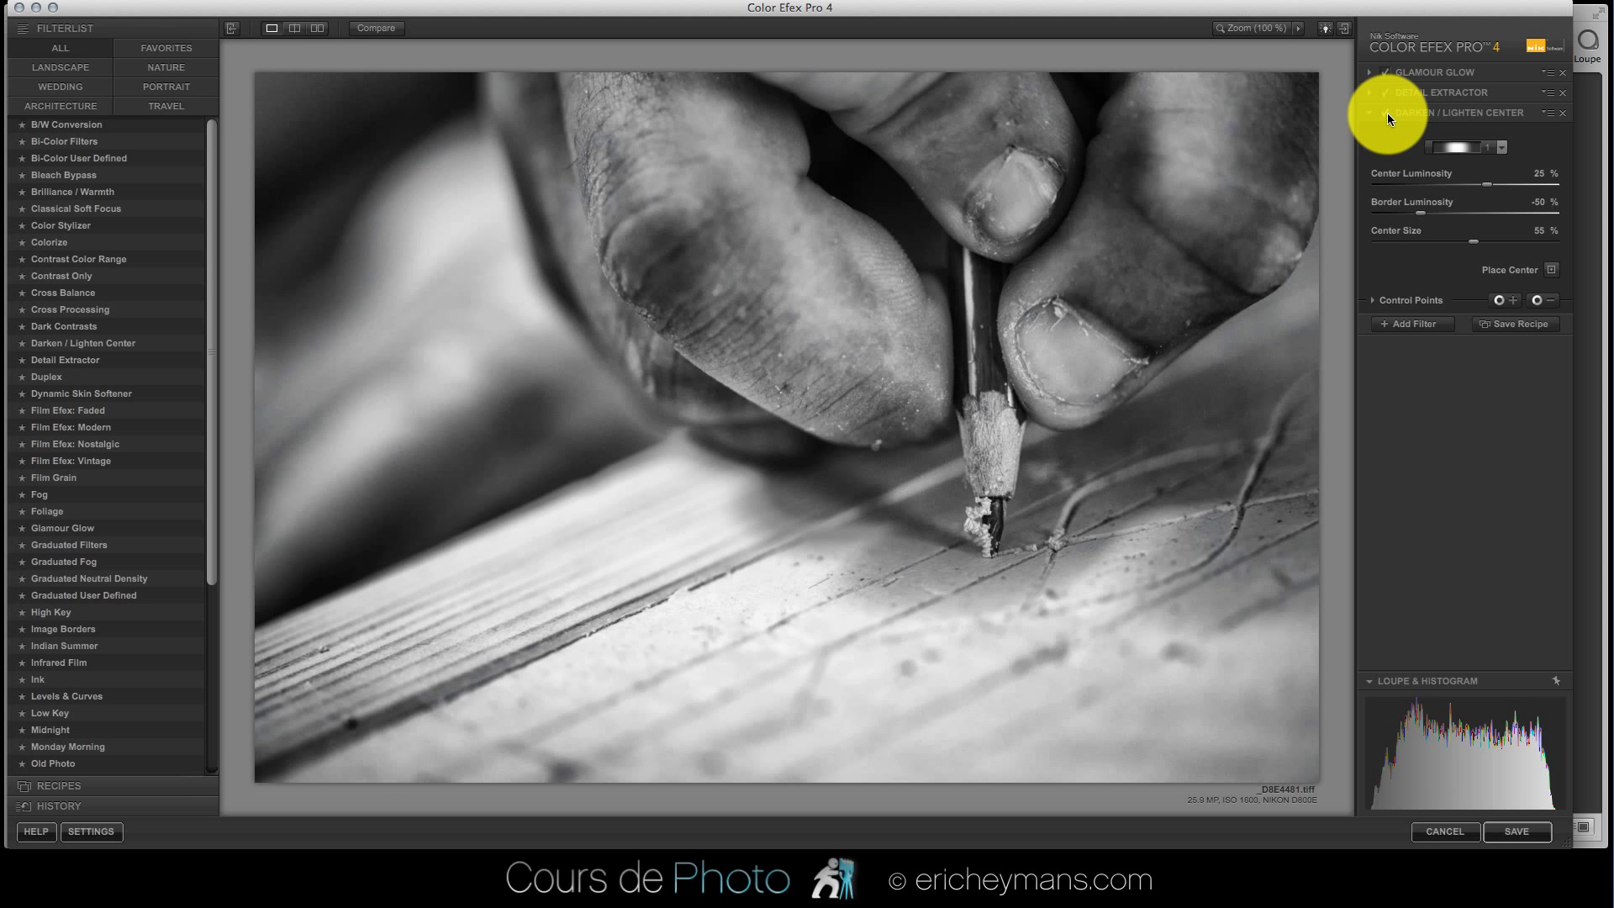